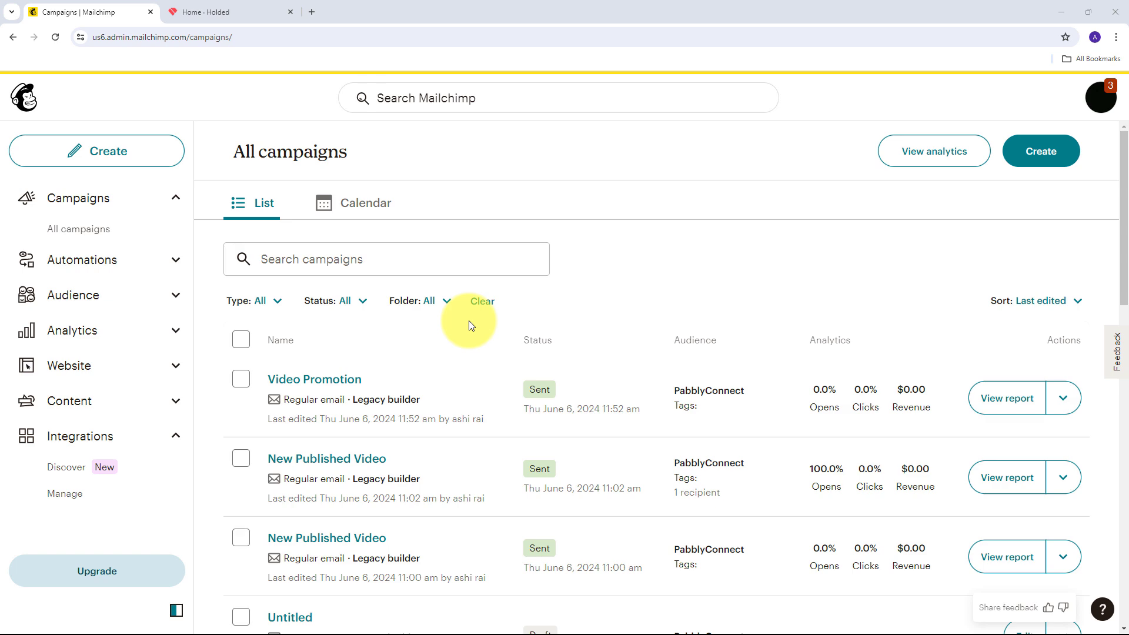
# Move from the Mailchimp campaigns tab to the Holded home dashboard
pyautogui.click(272, 12)
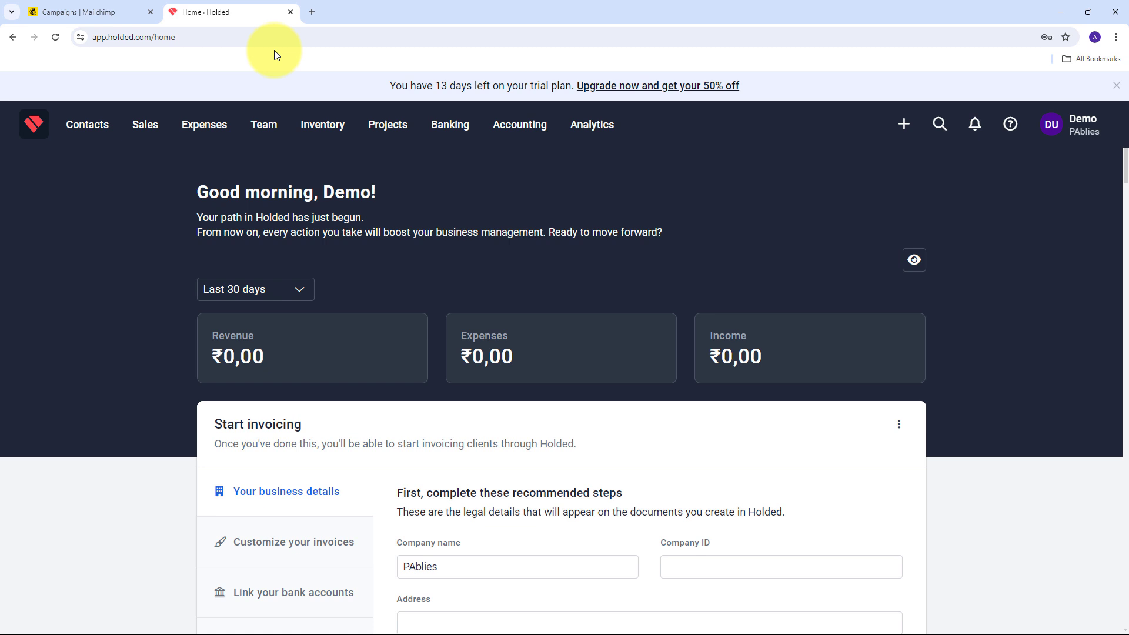
pyautogui.click(104, 7)
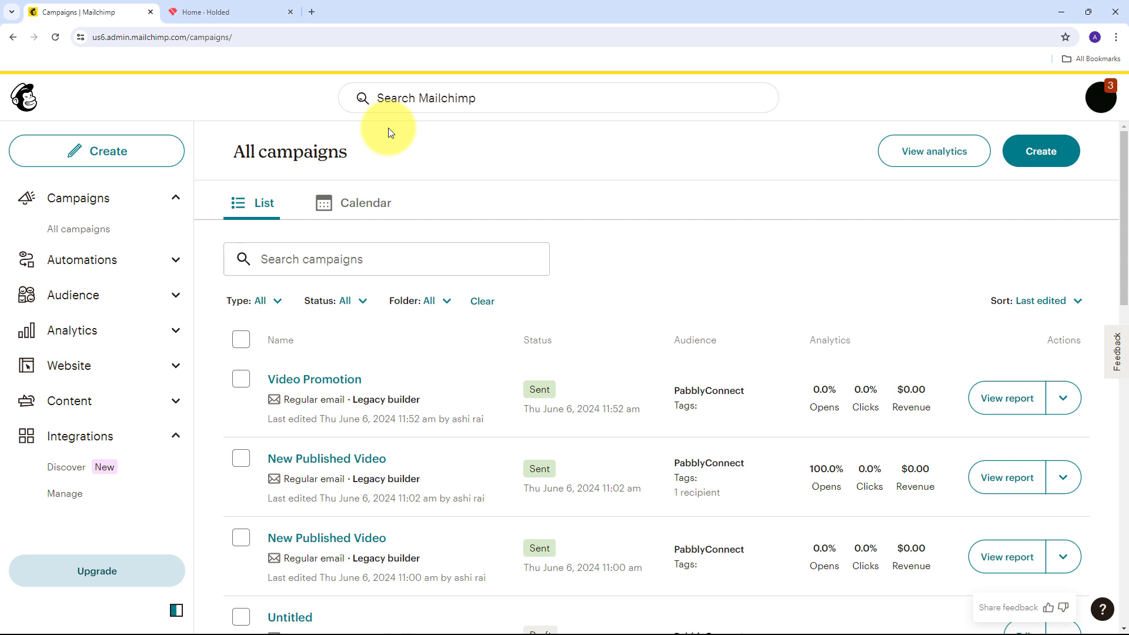
pyautogui.click(253, 6)
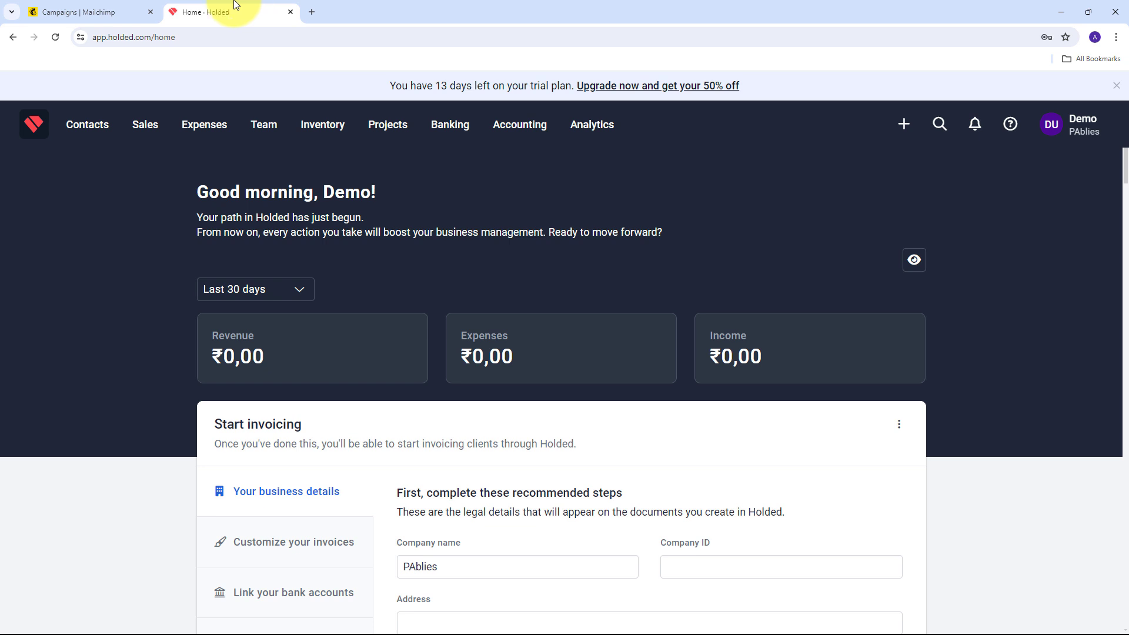
pyautogui.click(94, 12)
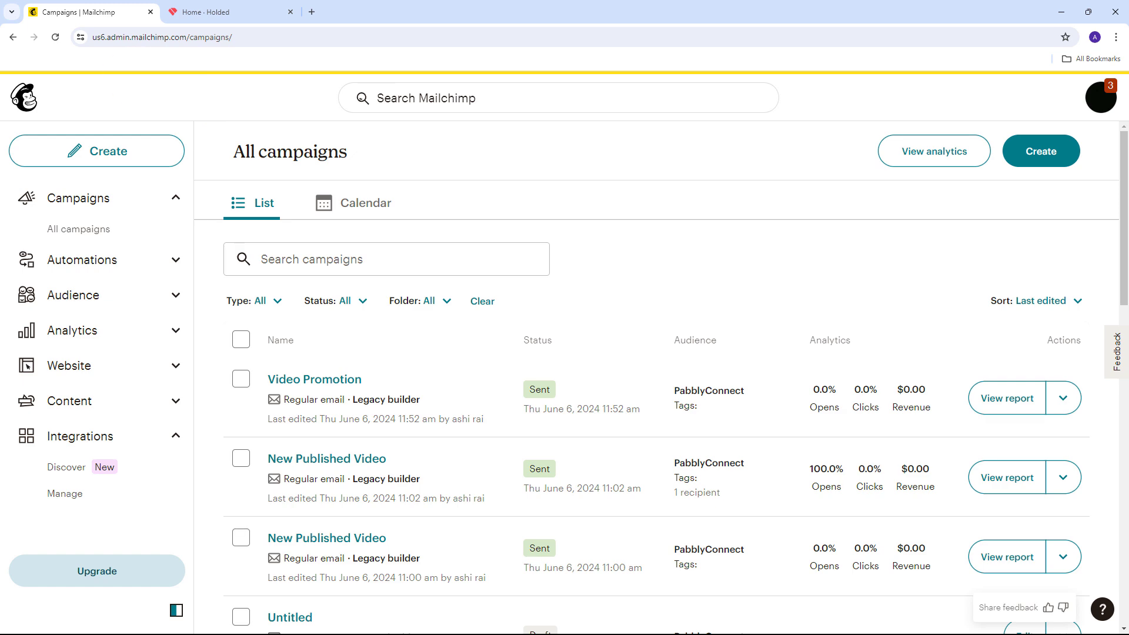
pyautogui.click(206, 11)
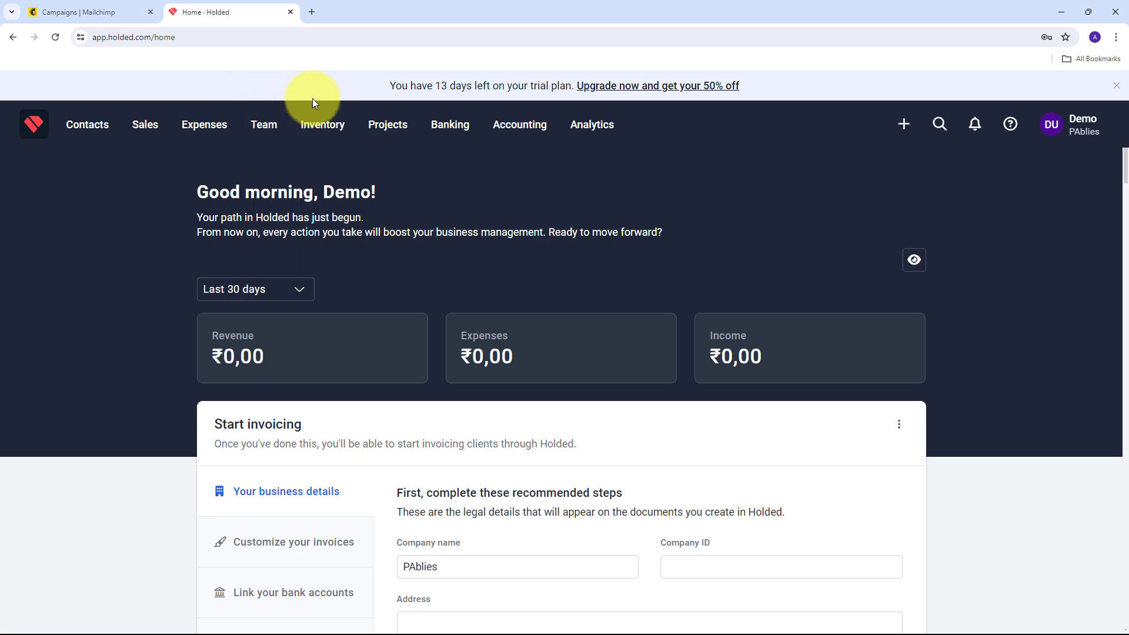
pyautogui.click(82, 12)
pyautogui.click(194, 5)
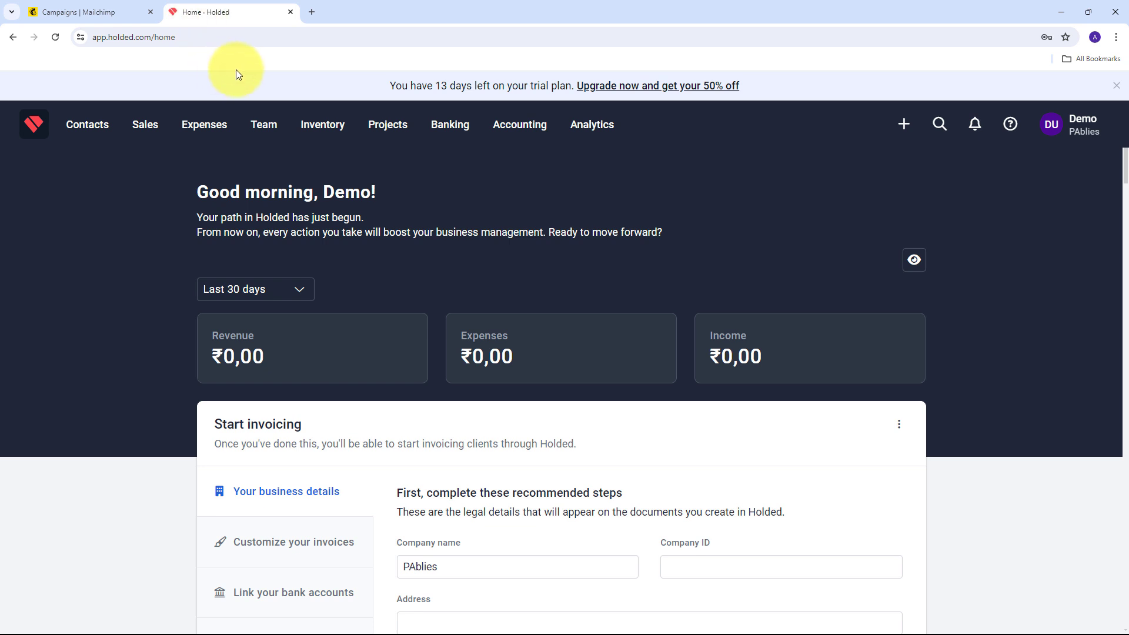
# In a new Chrome tab, go to the Pabbly Connect website by entering 'pabbly'
pyautogui.click(310, 13)
pyautogui.write('p')
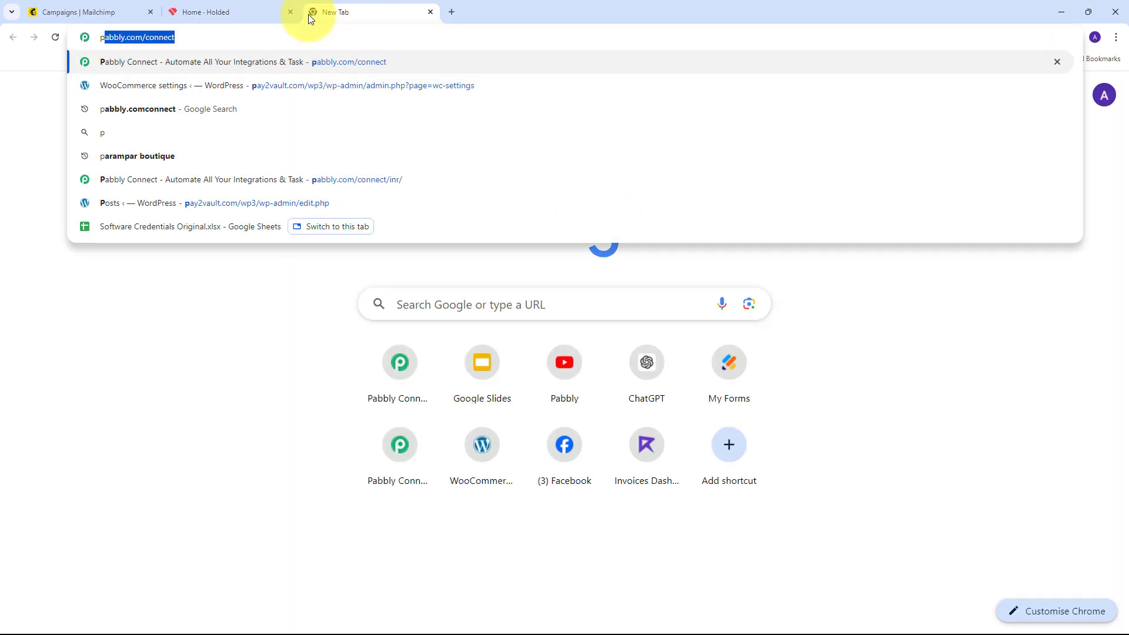
pyautogui.write('abbly.co')
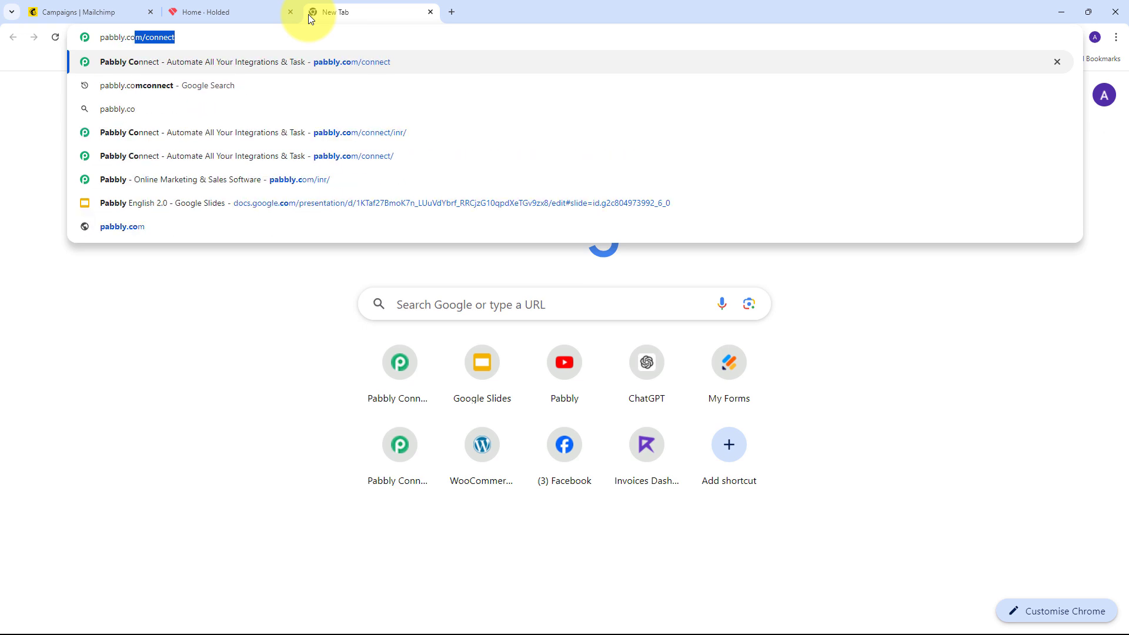
pyautogui.press('Return')
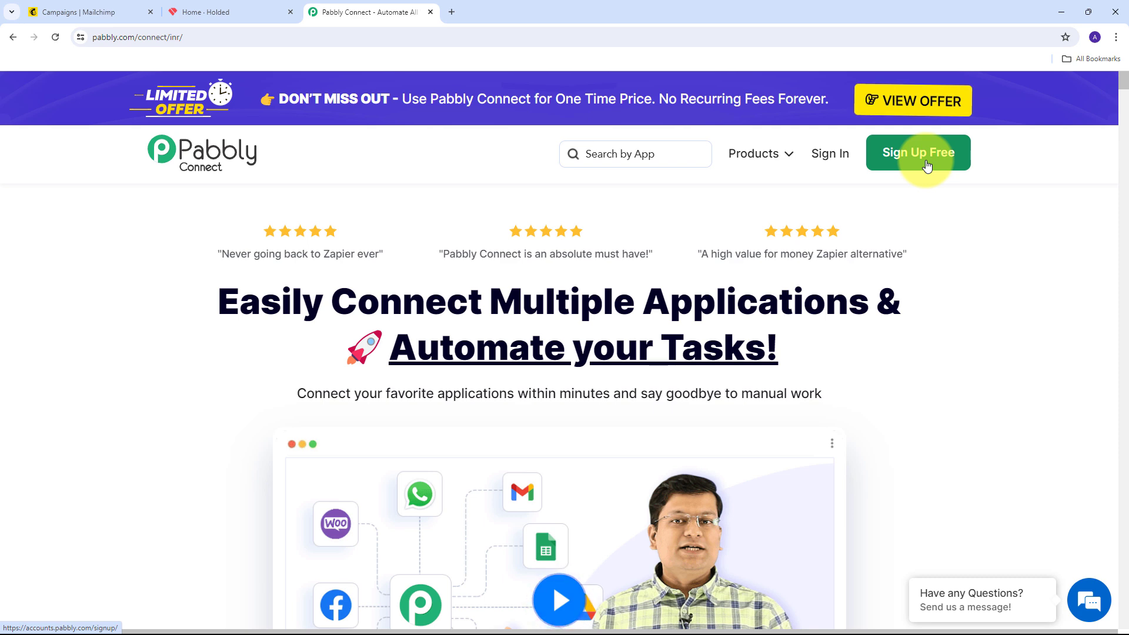
# Sign in to Pabbly and launch Pabbly Connect from the apps list
pyautogui.click(822, 153)
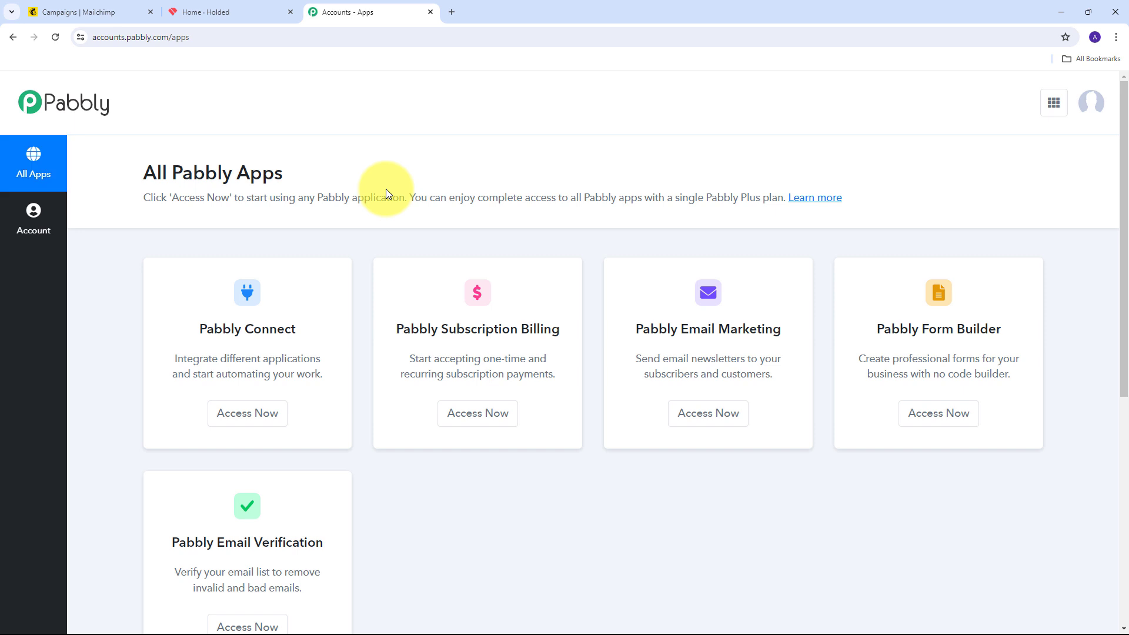
pyautogui.scroll(-1, 328, 171)
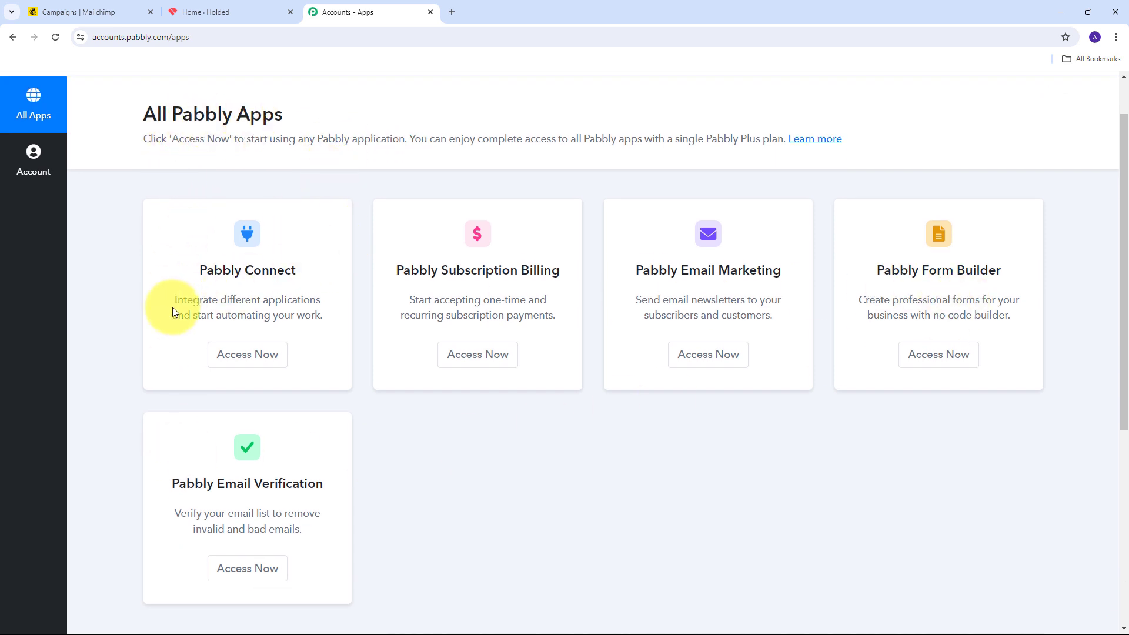
pyautogui.moveTo(199, 266); pyautogui.dragTo(298, 270)
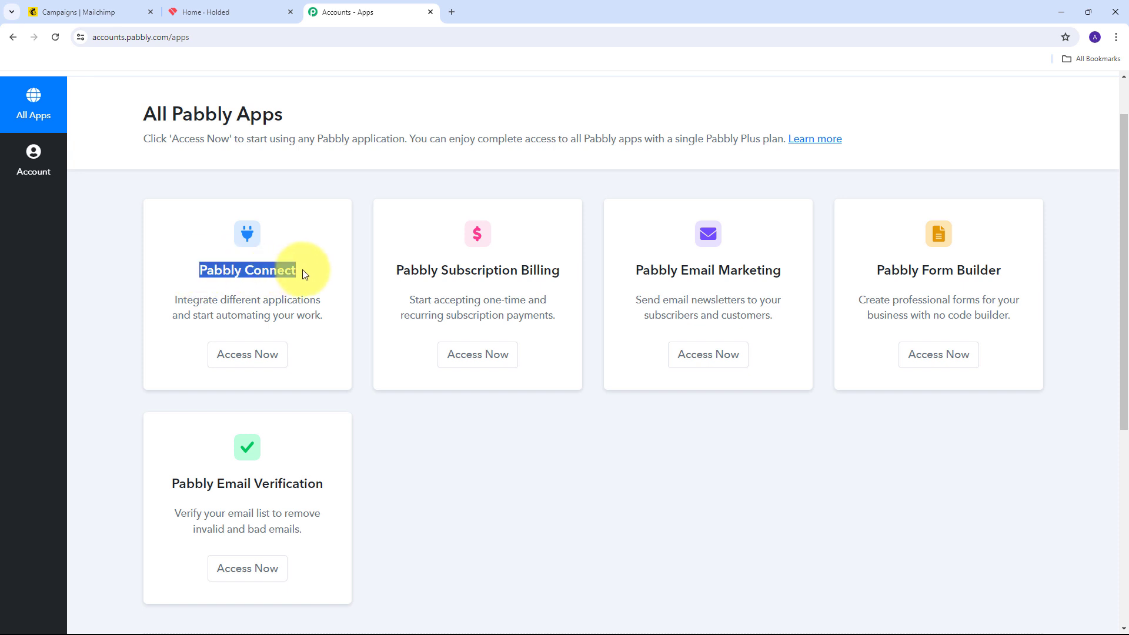
pyautogui.click(246, 356)
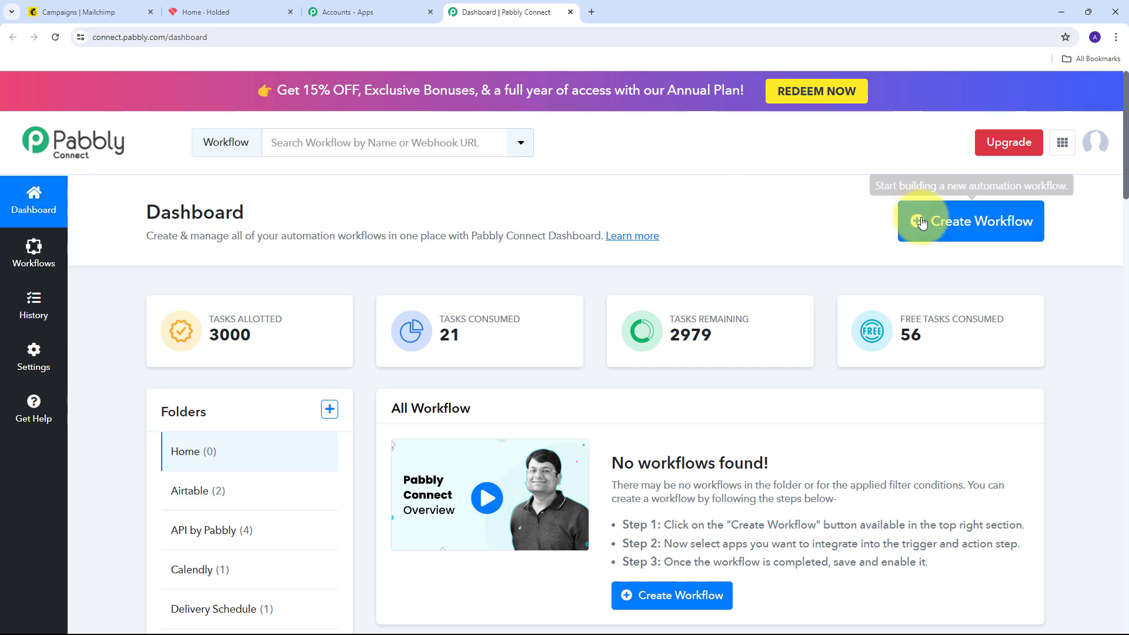
# Make a workflow called 'Automatically Create Holded Contact for Mailchimp Subscriber', keeping folder Home
pyautogui.click(981, 228)
pyautogui.click(426, 318)
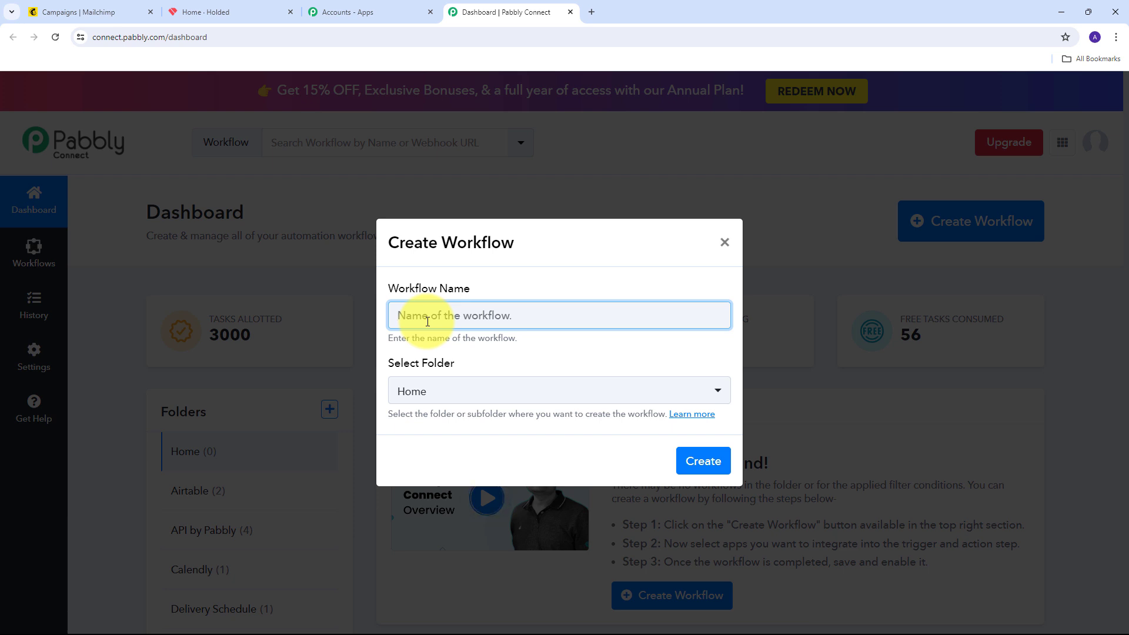
pyautogui.write('Automatically Create Holded Contact for Mailchimp Subscriber')
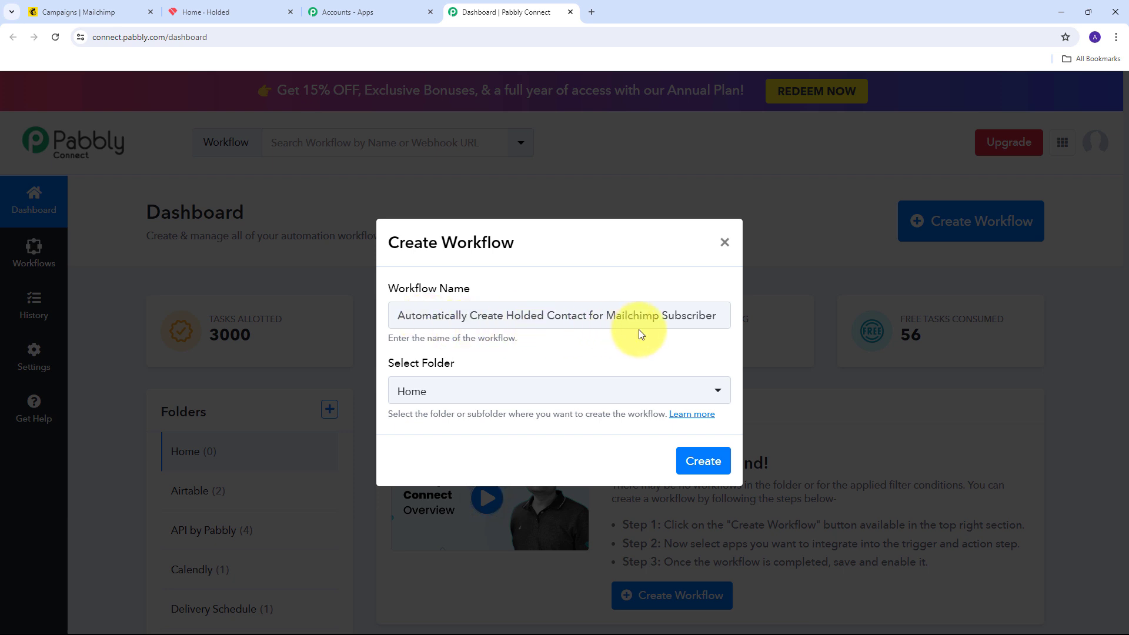
pyautogui.click(663, 333)
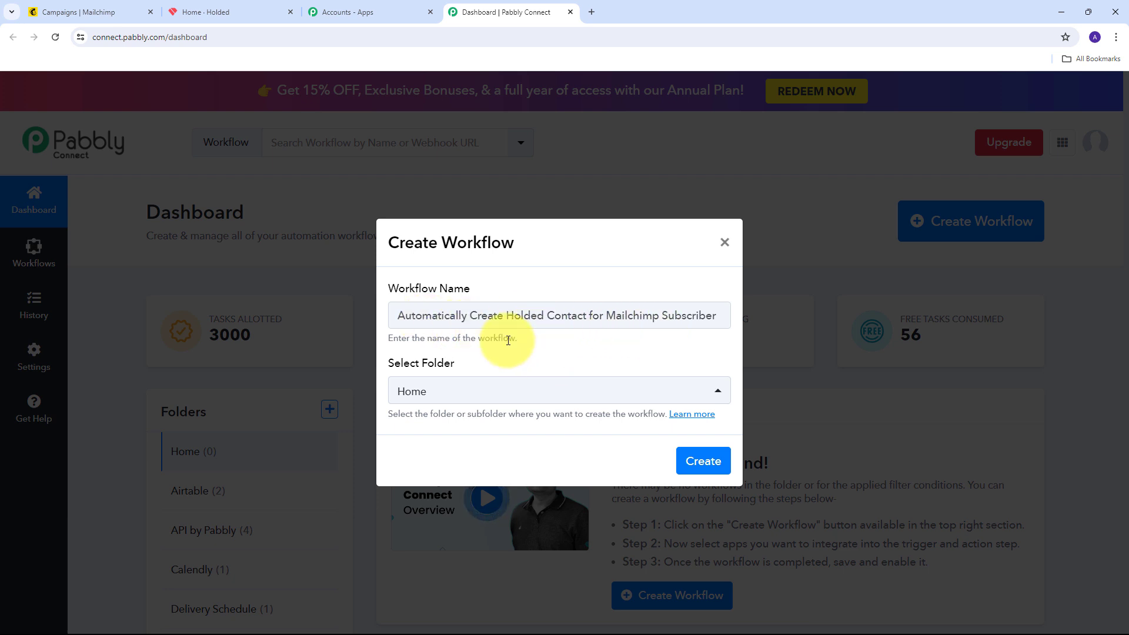
pyautogui.click(711, 461)
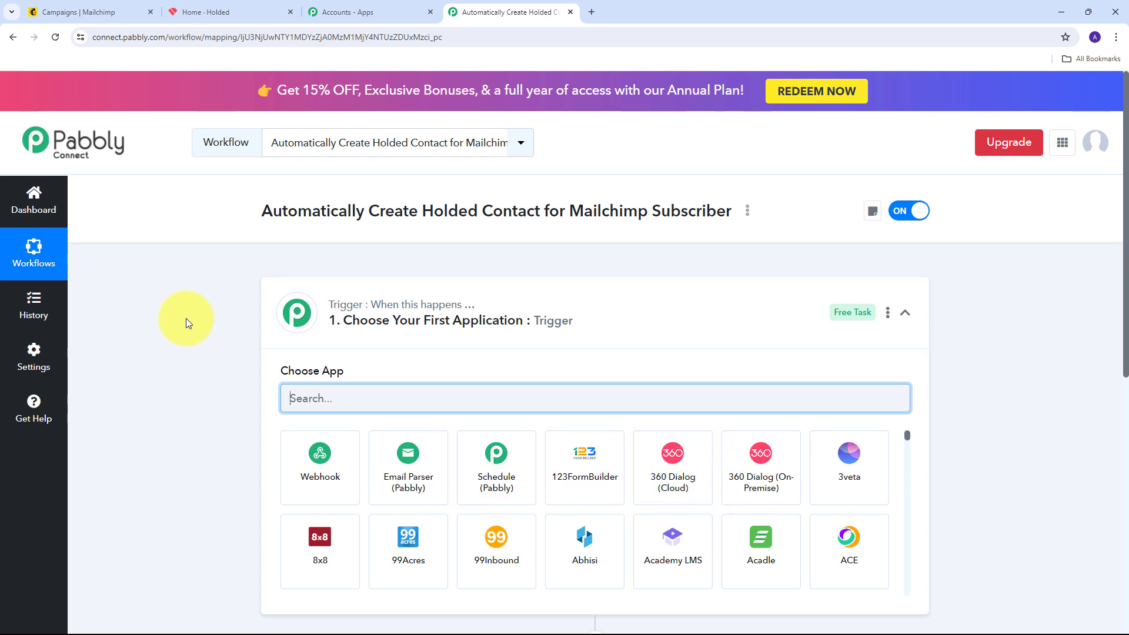
# Pick Mailchimp as the trigger app with the New Subscriber trigger event
pyautogui.scroll(-2, 195, 314)
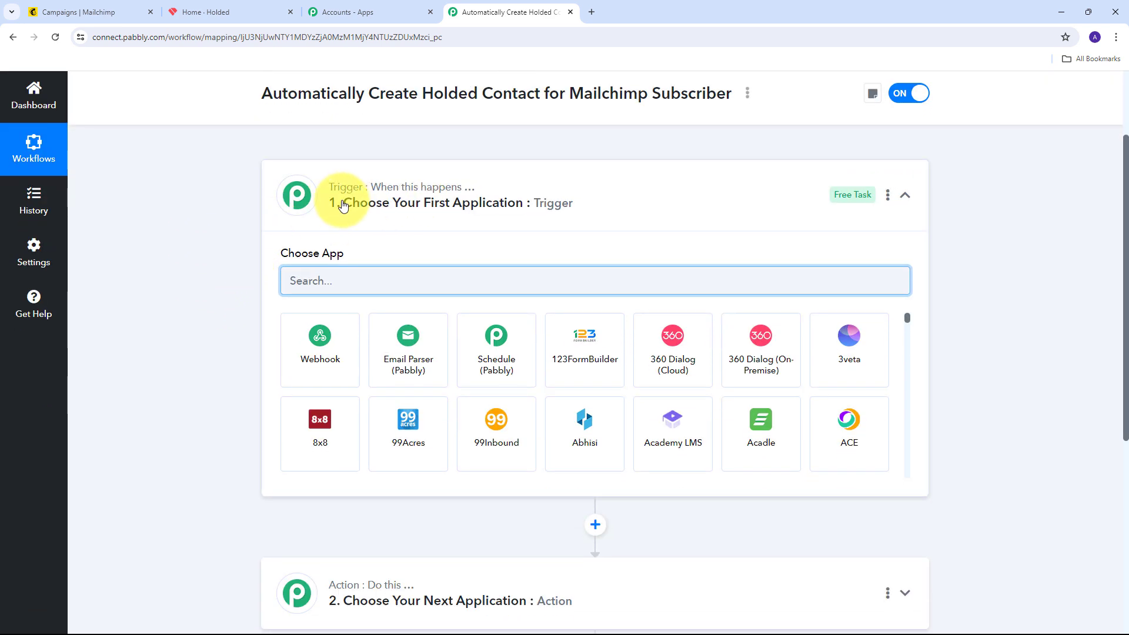
pyautogui.scroll(-3, 179, 308)
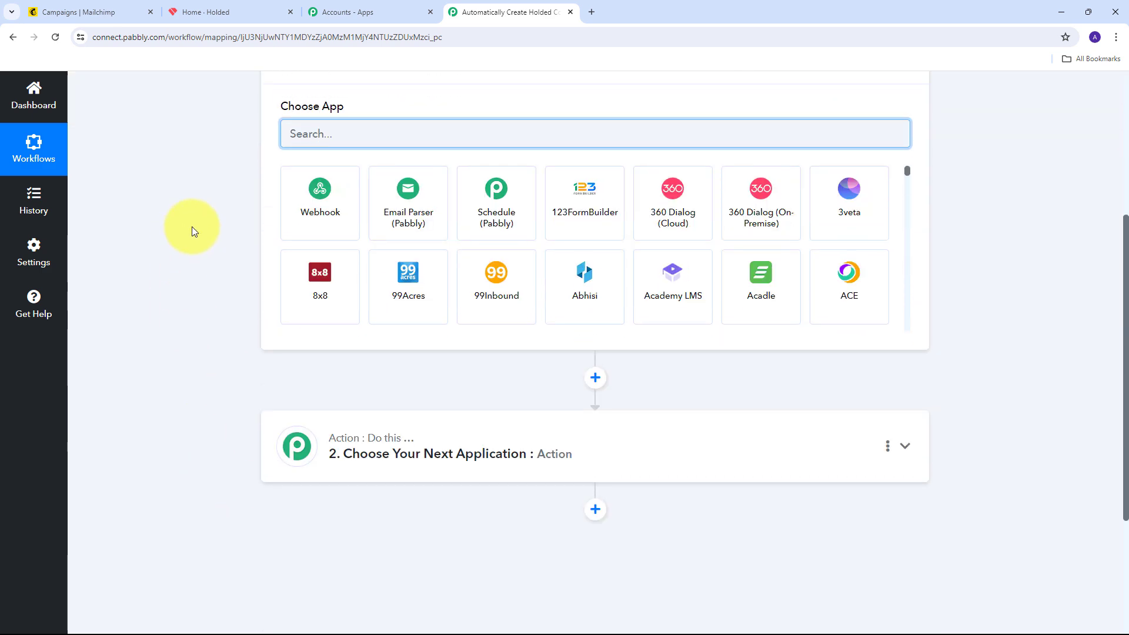
pyautogui.scroll(2, 191, 227)
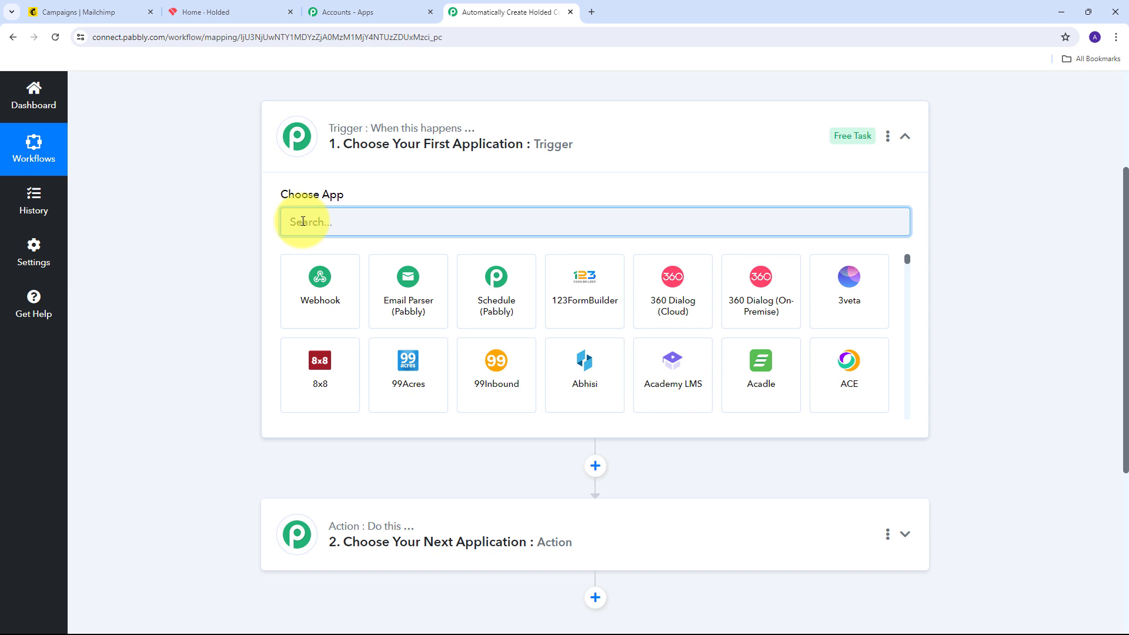
pyautogui.write('Mail')
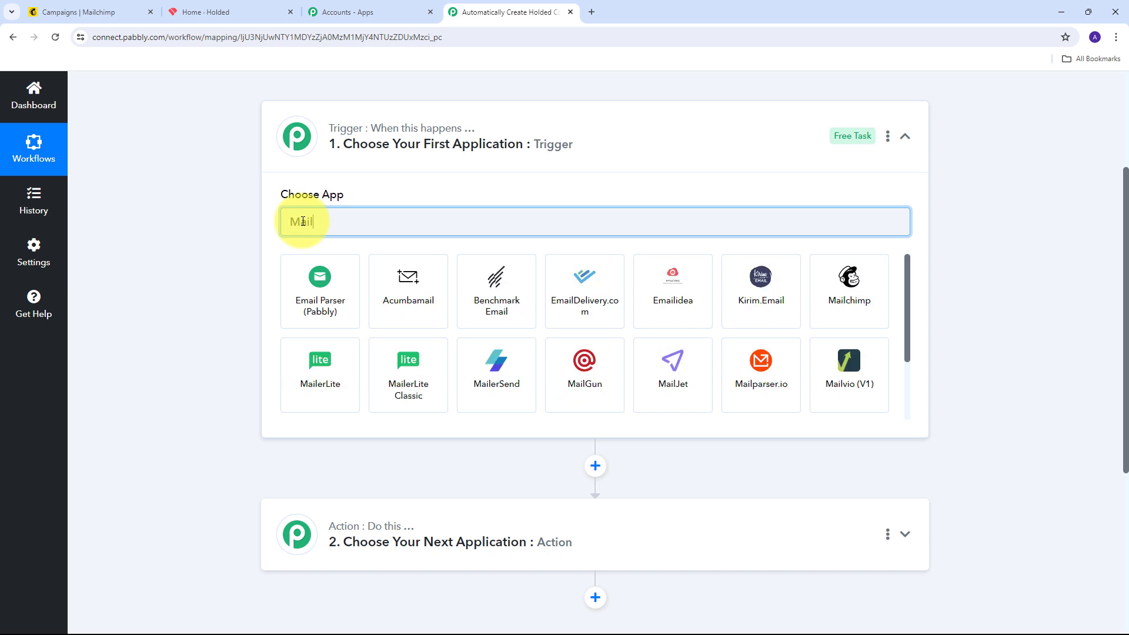
pyautogui.write('chimp')
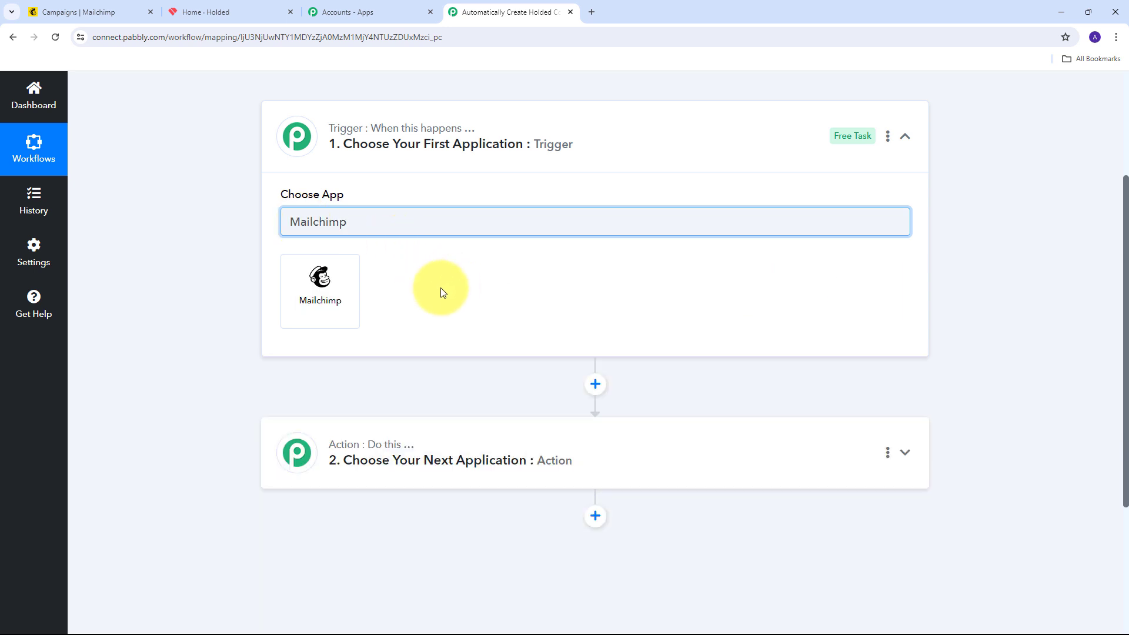
pyautogui.click(321, 294)
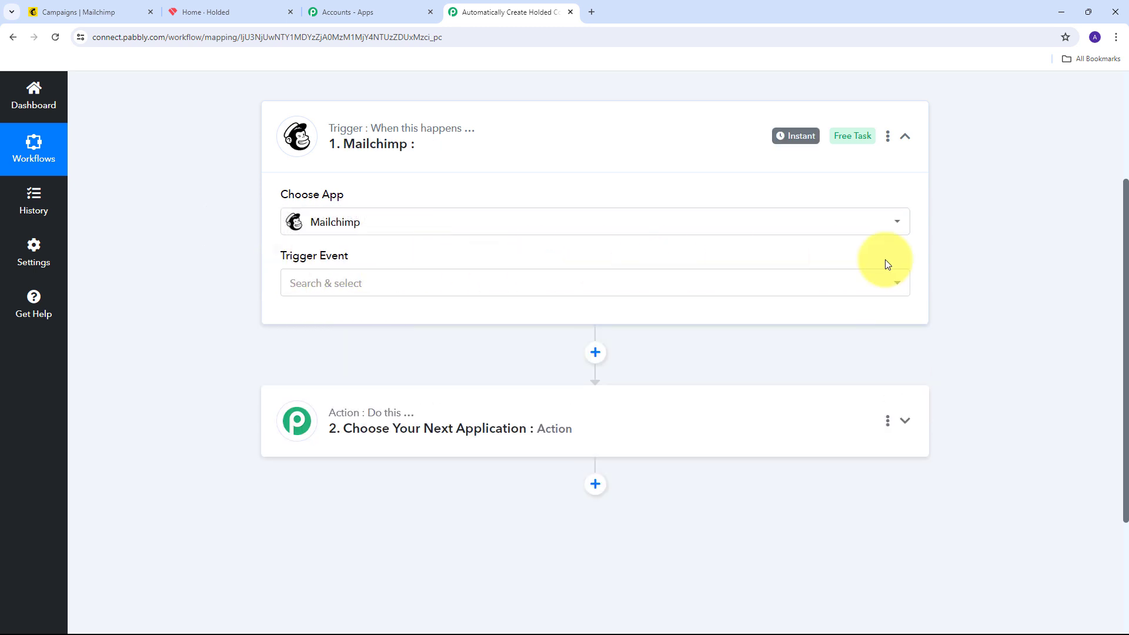
pyautogui.click(791, 284)
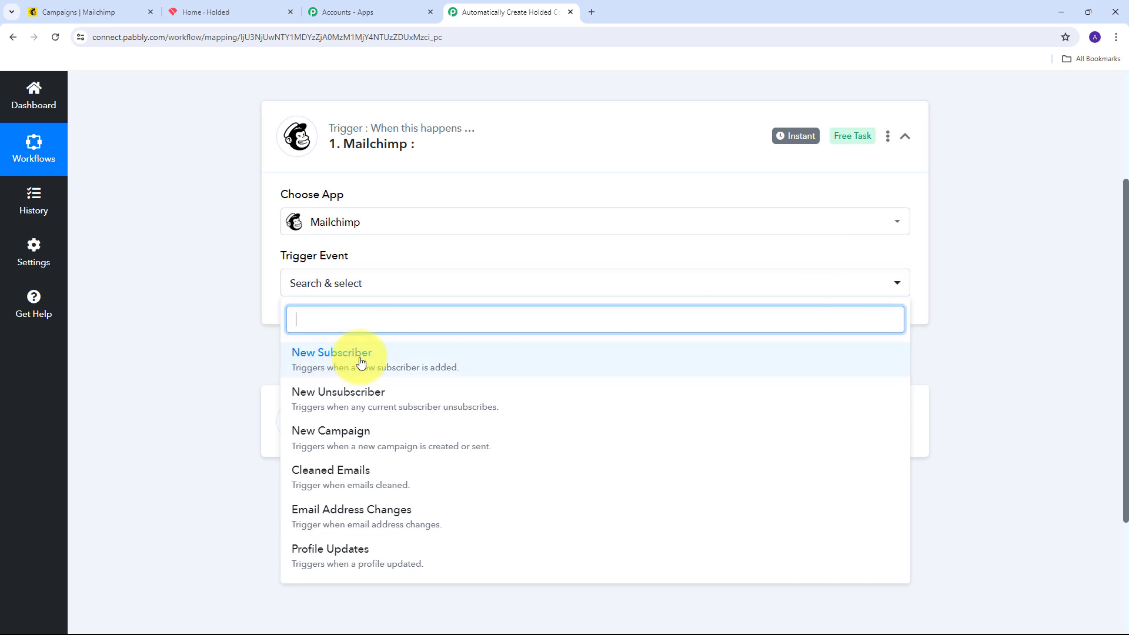
pyautogui.click(383, 366)
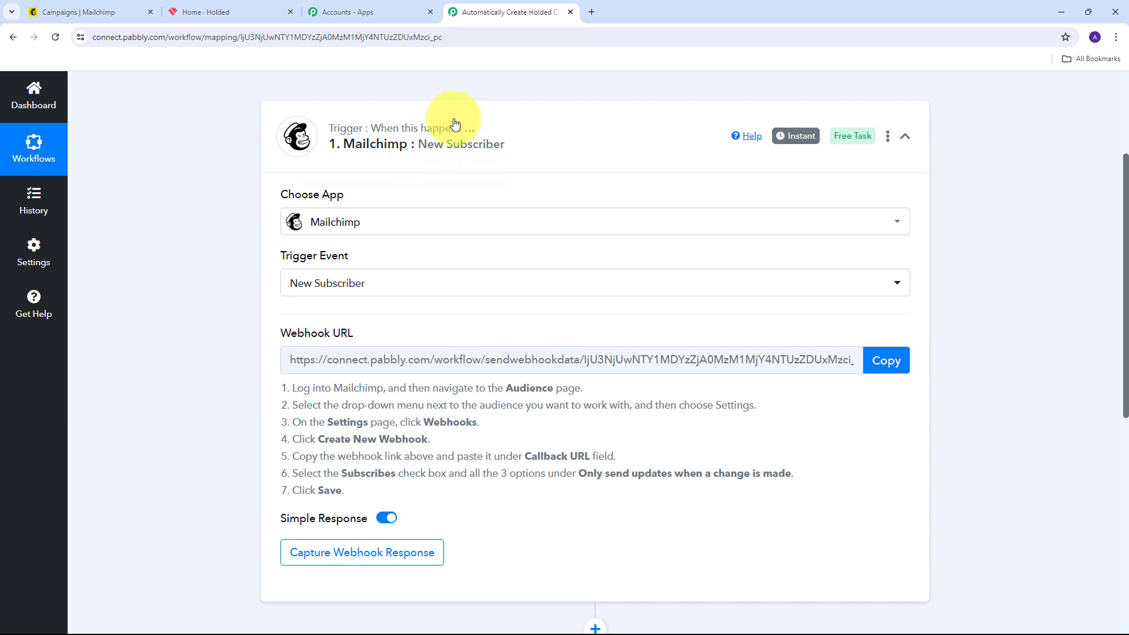
# Review the Mailchimp webhook setup instructions and copy the trigger's webhook URL
pyautogui.moveTo(277, 334); pyautogui.dragTo(380, 329)
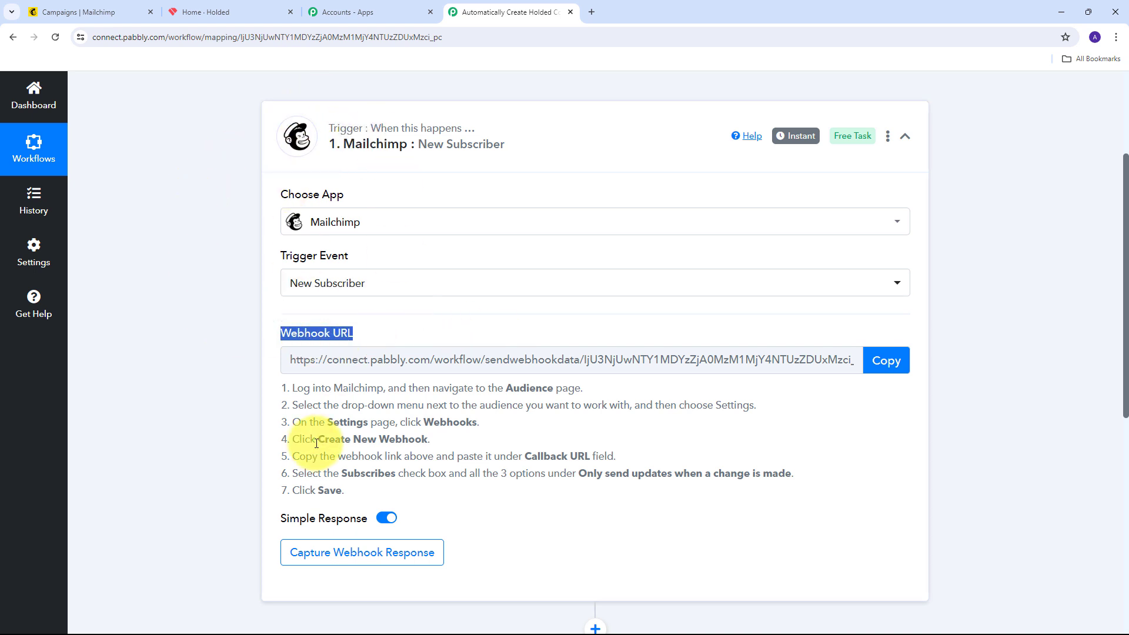
pyautogui.moveTo(285, 392); pyautogui.dragTo(551, 516)
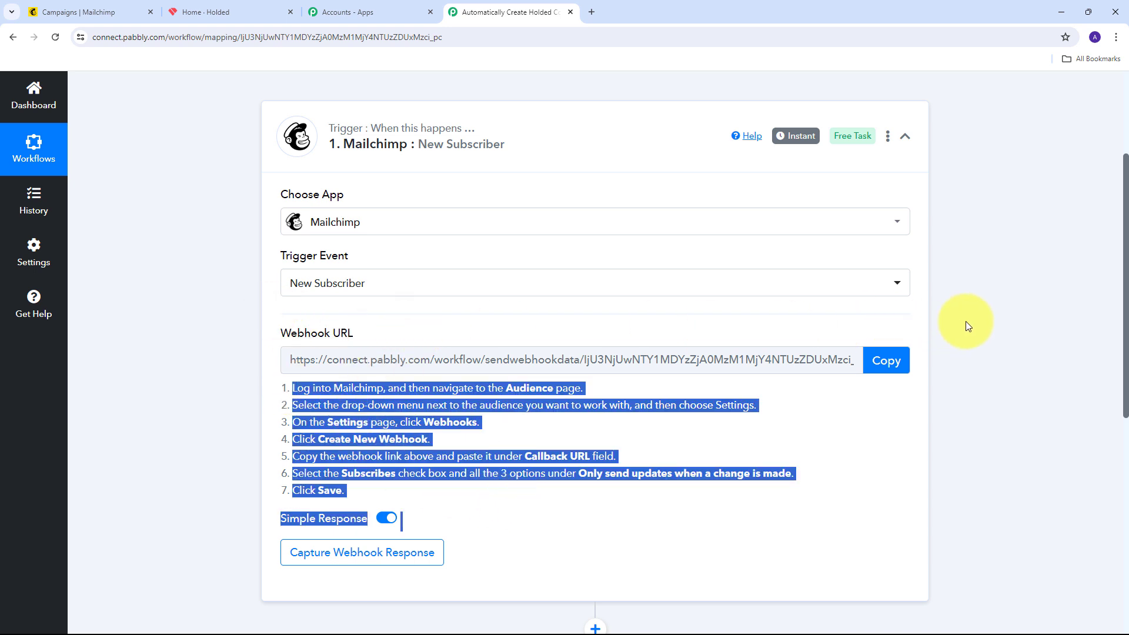
pyautogui.click(875, 364)
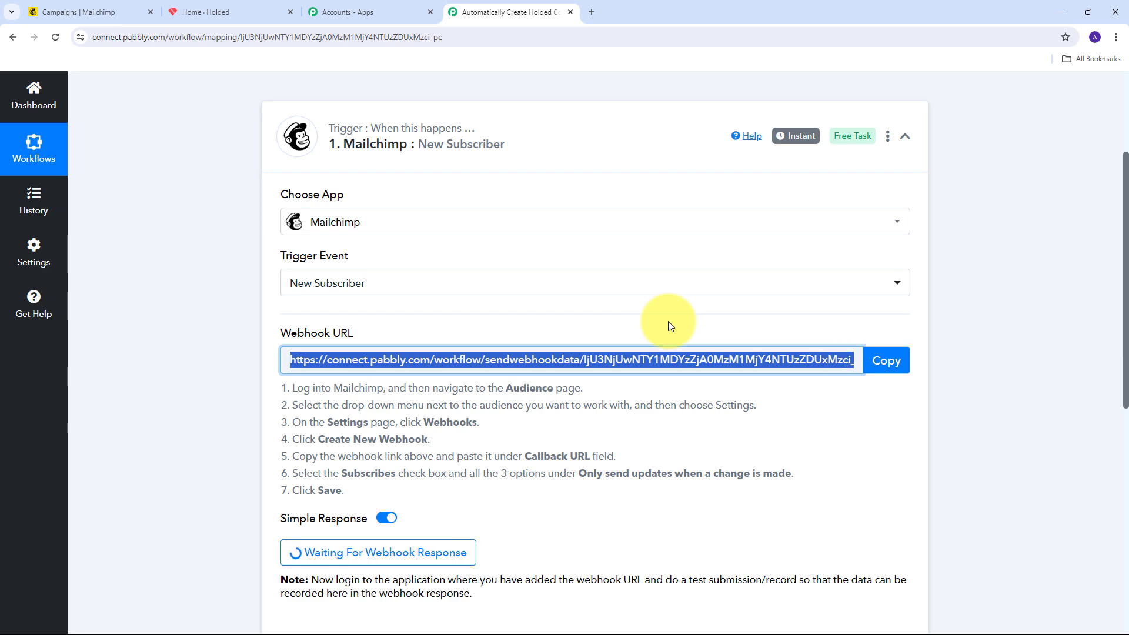
pyautogui.click(57, 5)
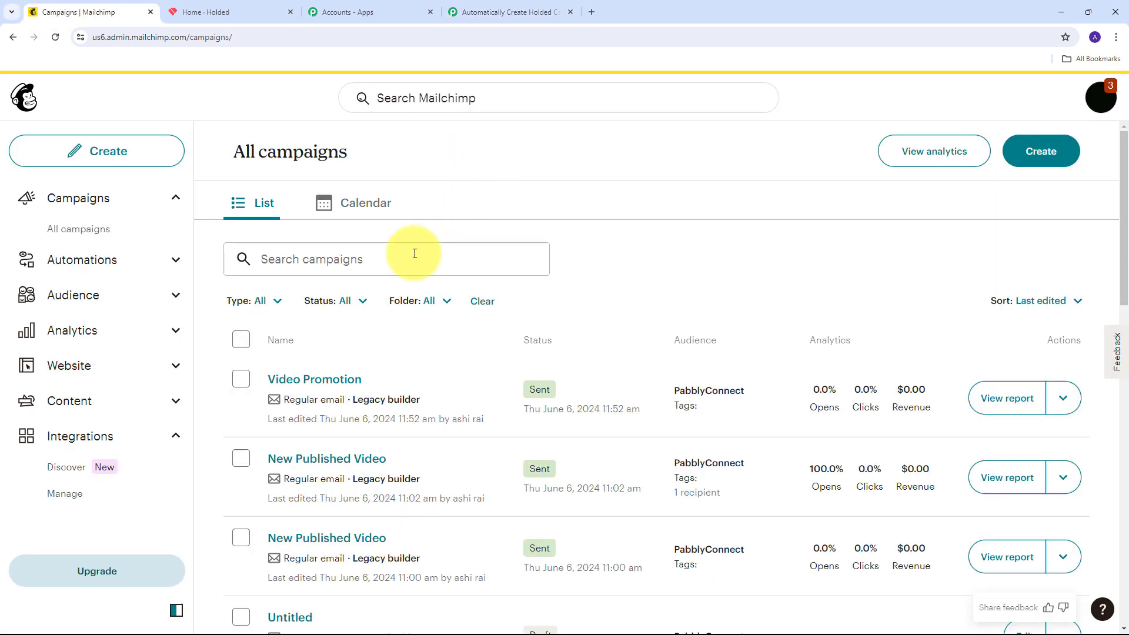
# Go to the PabblyConnect audience's Settings and open its Webhooks page
pyautogui.click(65, 297)
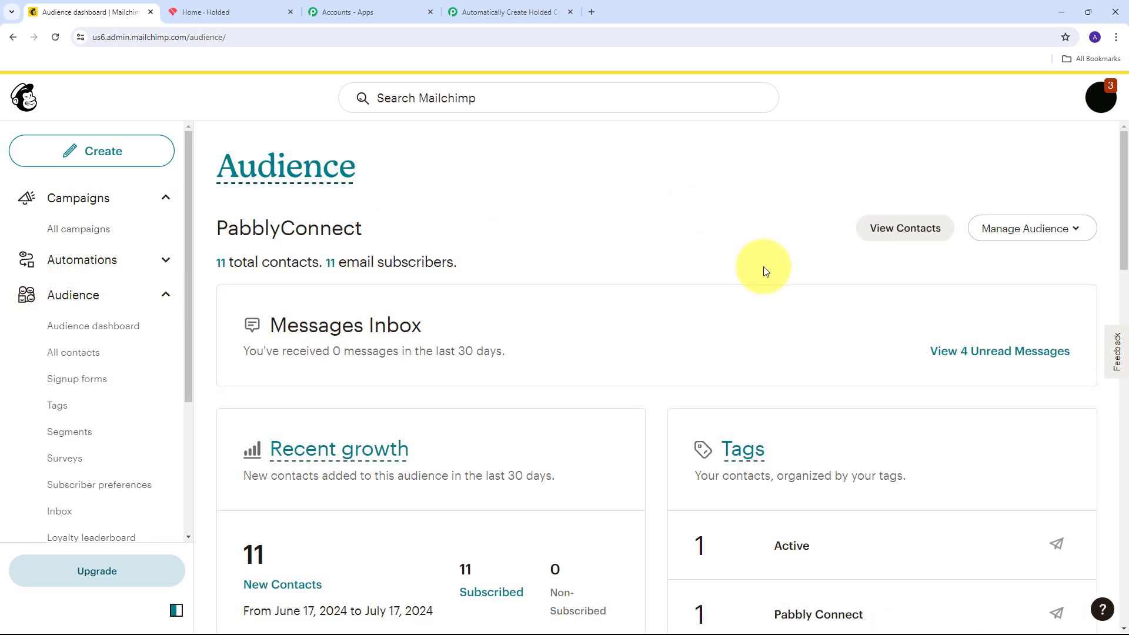
pyautogui.click(1069, 233)
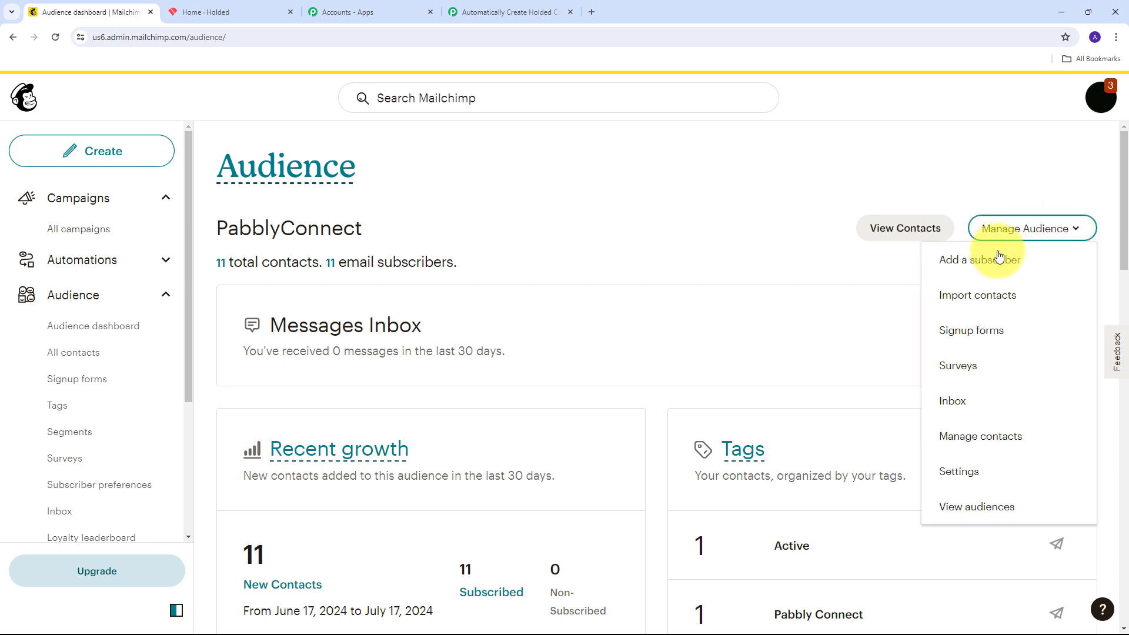
pyautogui.click(956, 474)
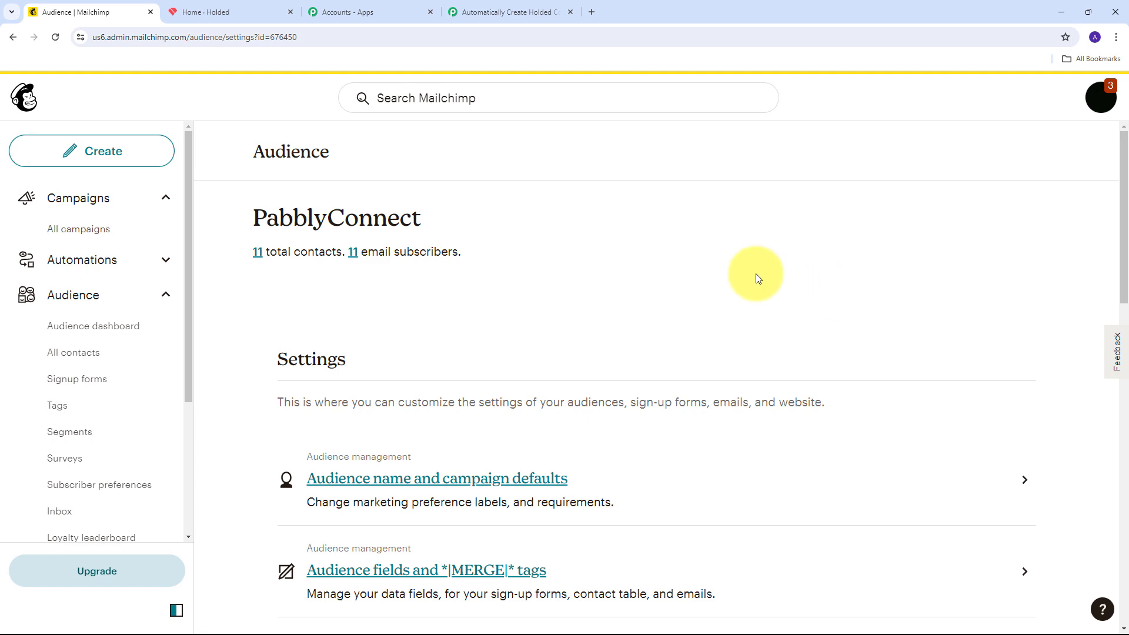
pyautogui.scroll(-10, 760, 277)
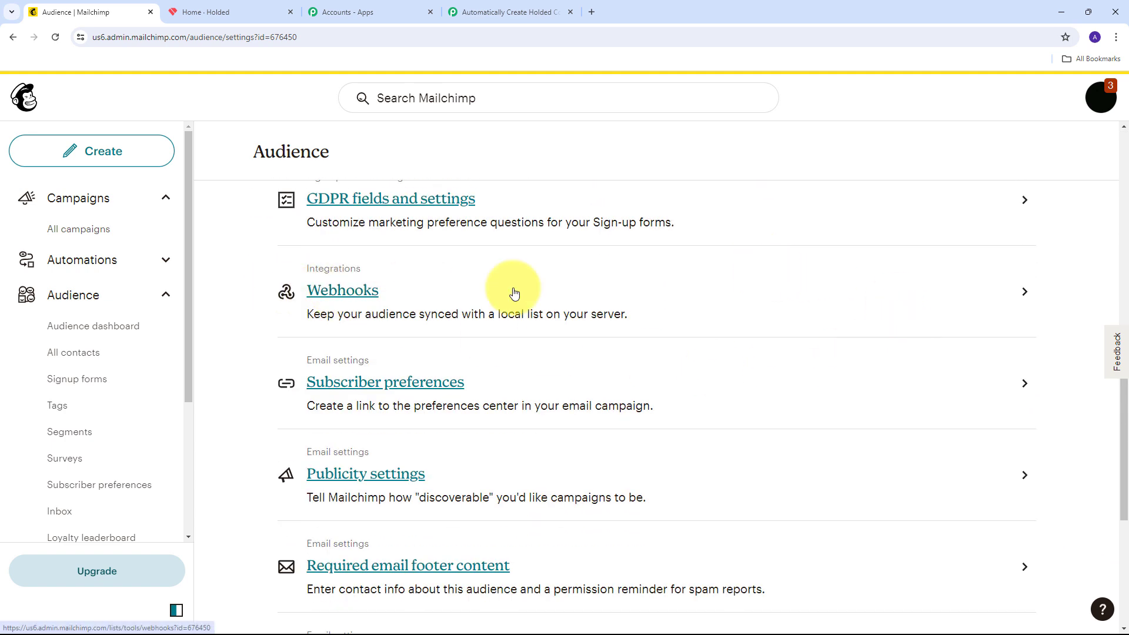
pyautogui.click(354, 297)
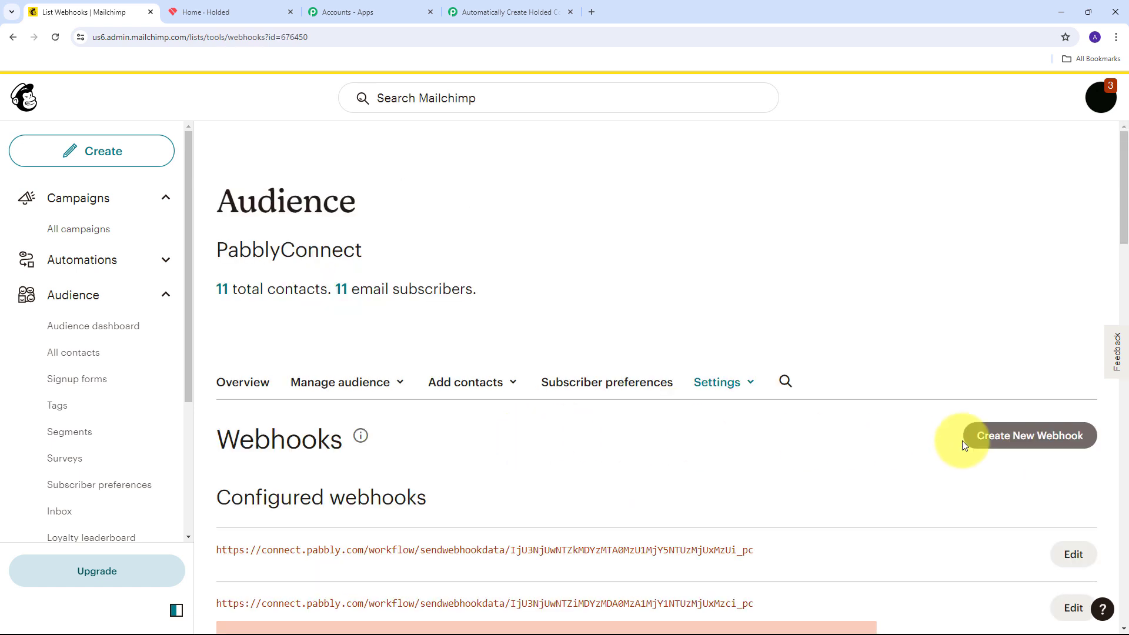
# Start a new webhook with the copied Pabbly URL as its Callback URL
pyautogui.click(1024, 440)
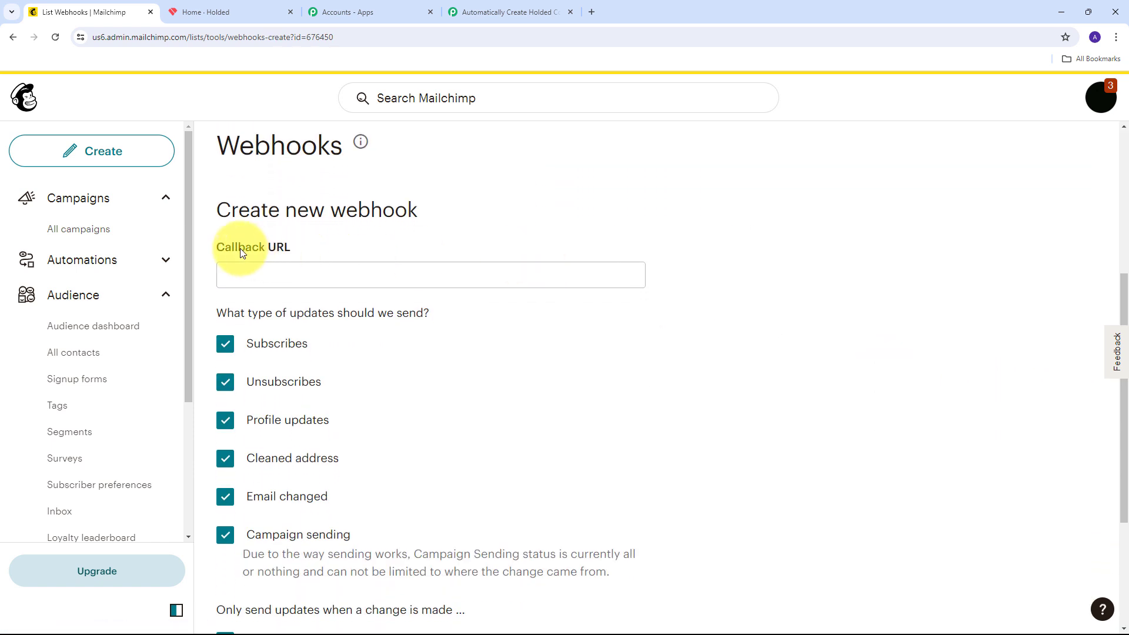
pyautogui.click(263, 278)
pyautogui.hotkey('ctrl', 'v')
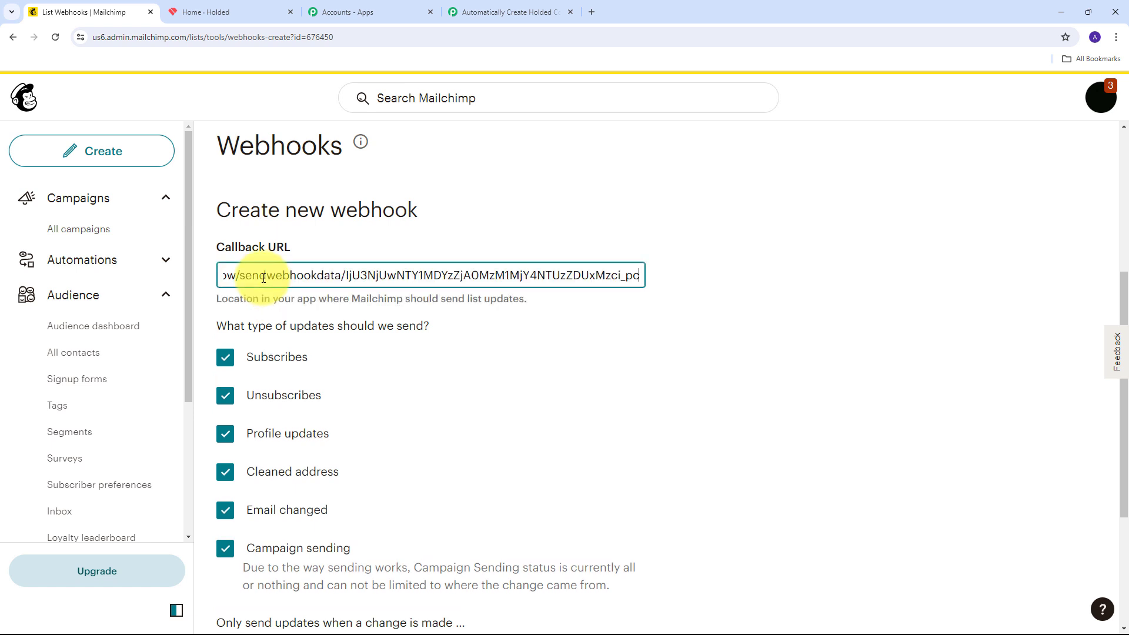
pyautogui.scroll(-2, 458, 288)
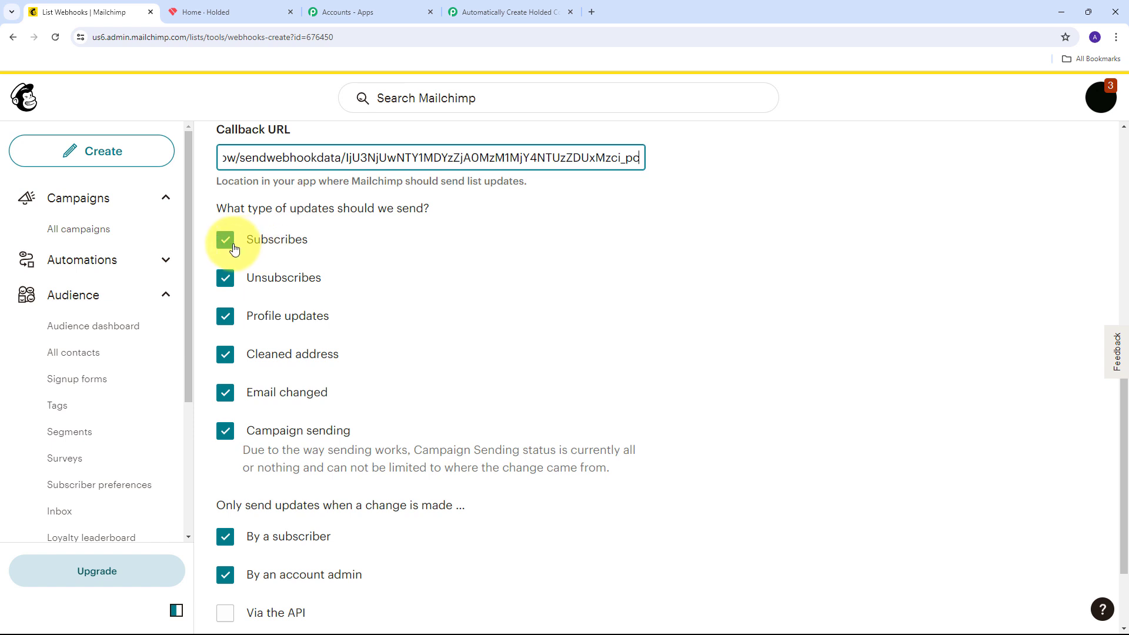
# Leave only Subscribes checked, also send updates via the API, and save the webhook
pyautogui.click(225, 278)
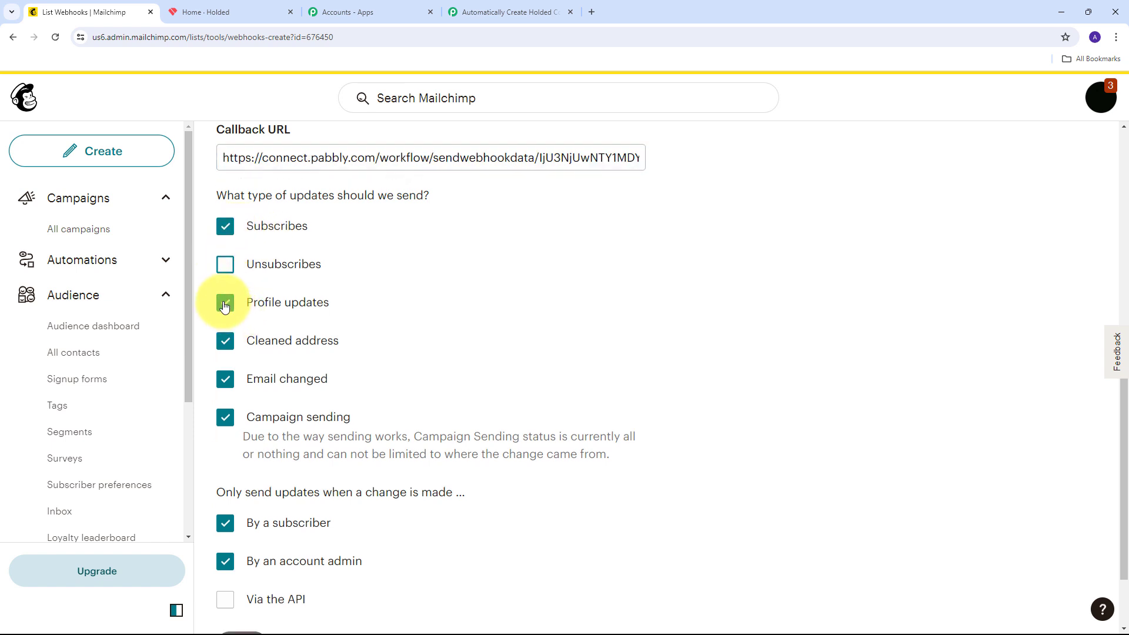
pyautogui.click(224, 303)
pyautogui.click(225, 341)
pyautogui.click(225, 379)
pyautogui.click(226, 417)
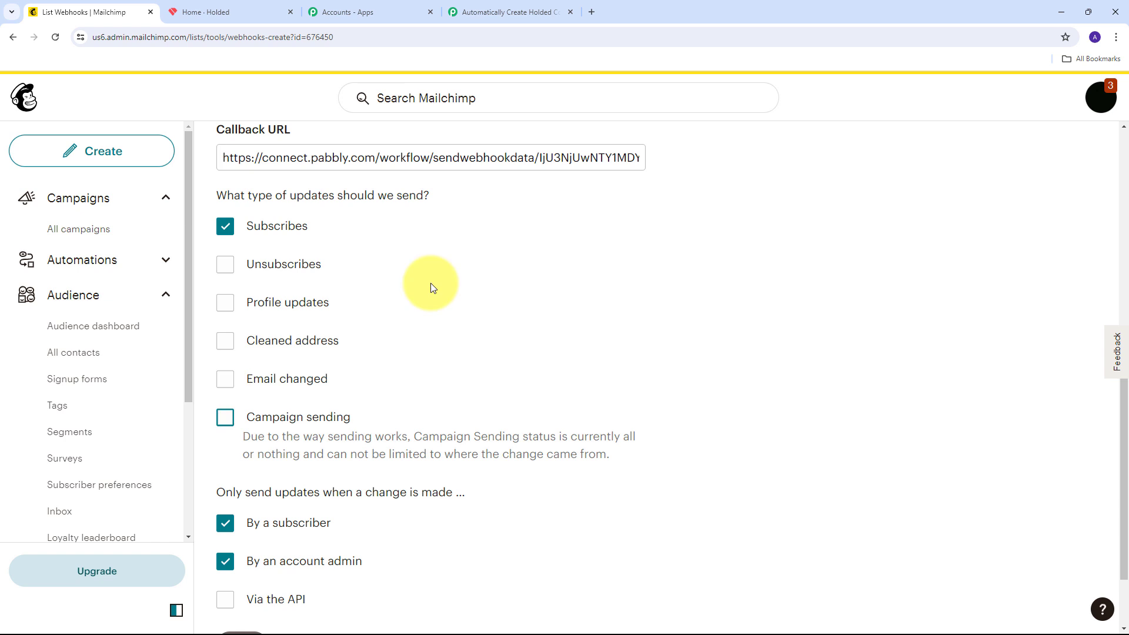
pyautogui.scroll(-2, 431, 285)
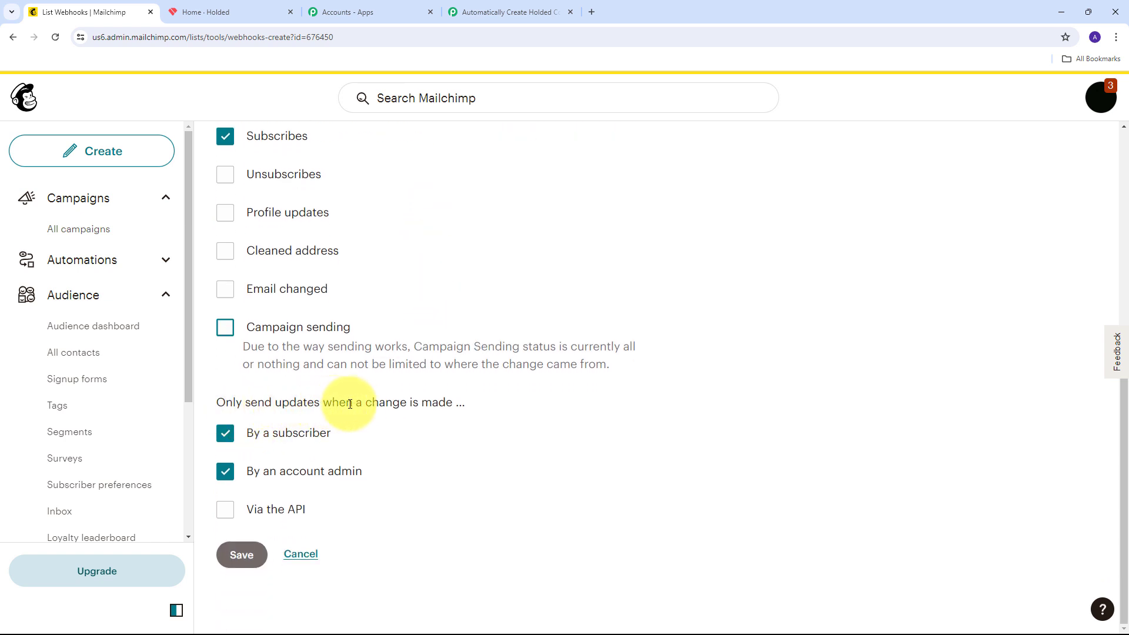
pyautogui.click(227, 513)
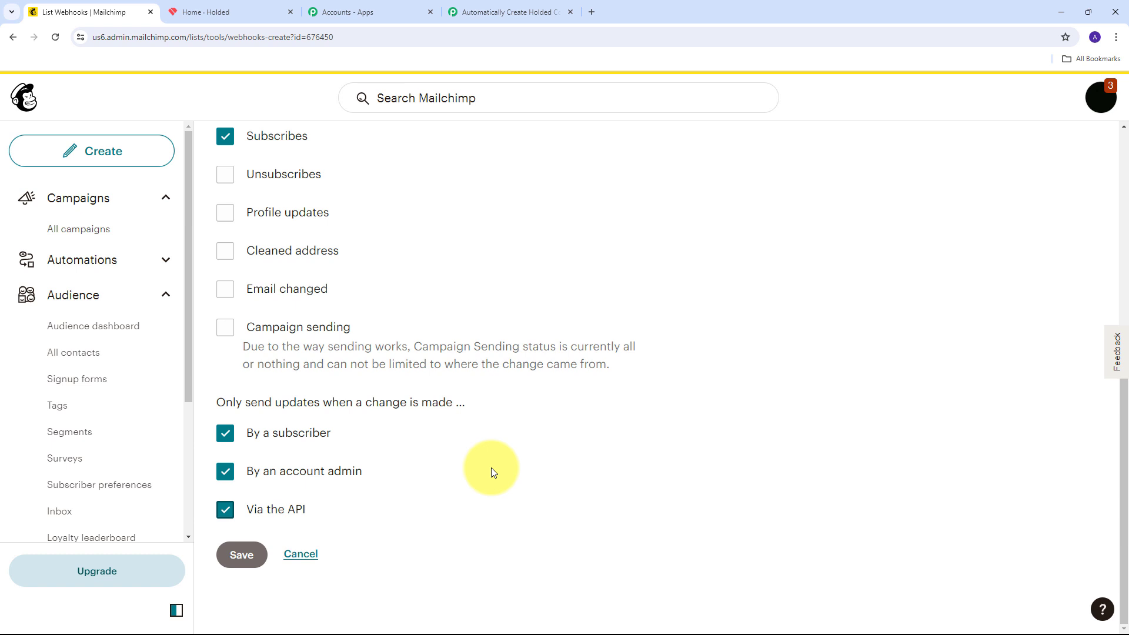
pyautogui.scroll(5, 429, 368)
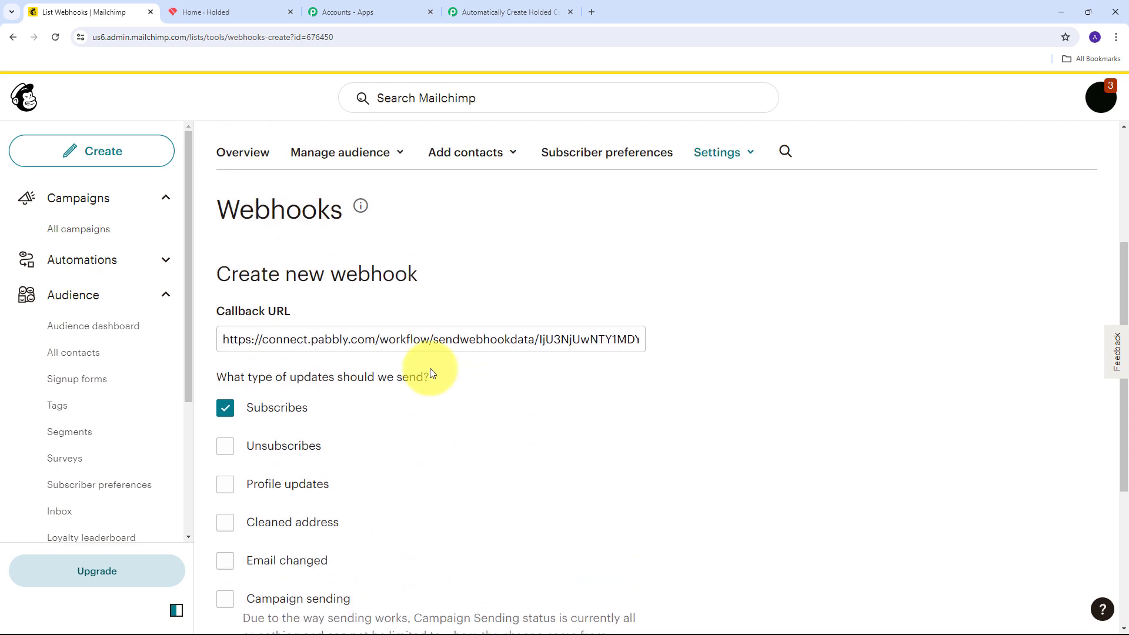
pyautogui.scroll(-5, 429, 368)
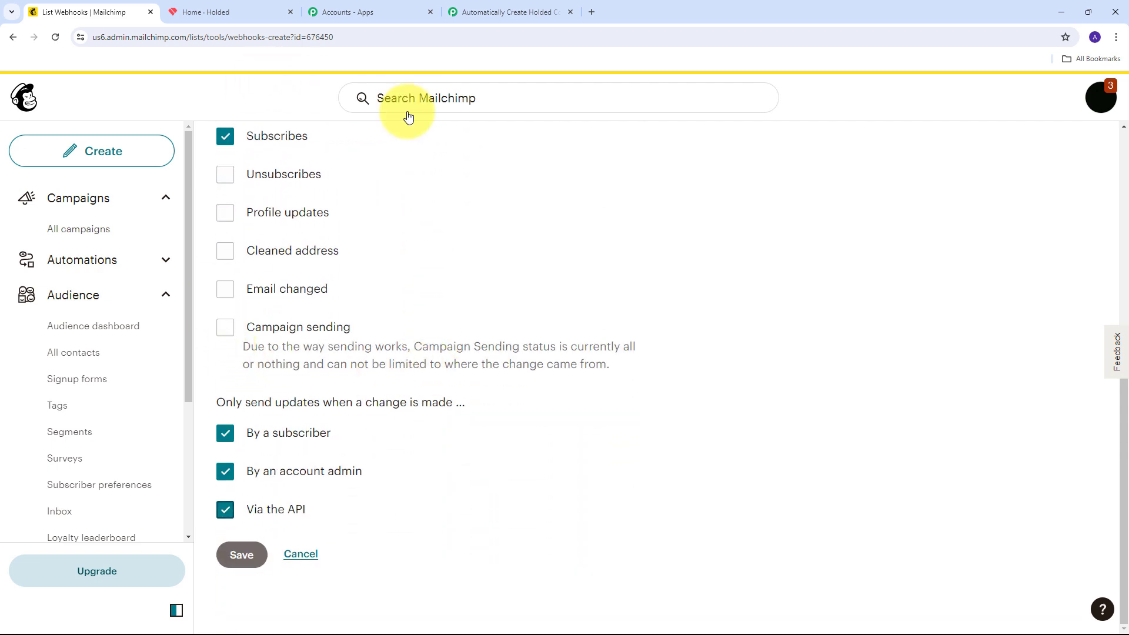
pyautogui.click(243, 555)
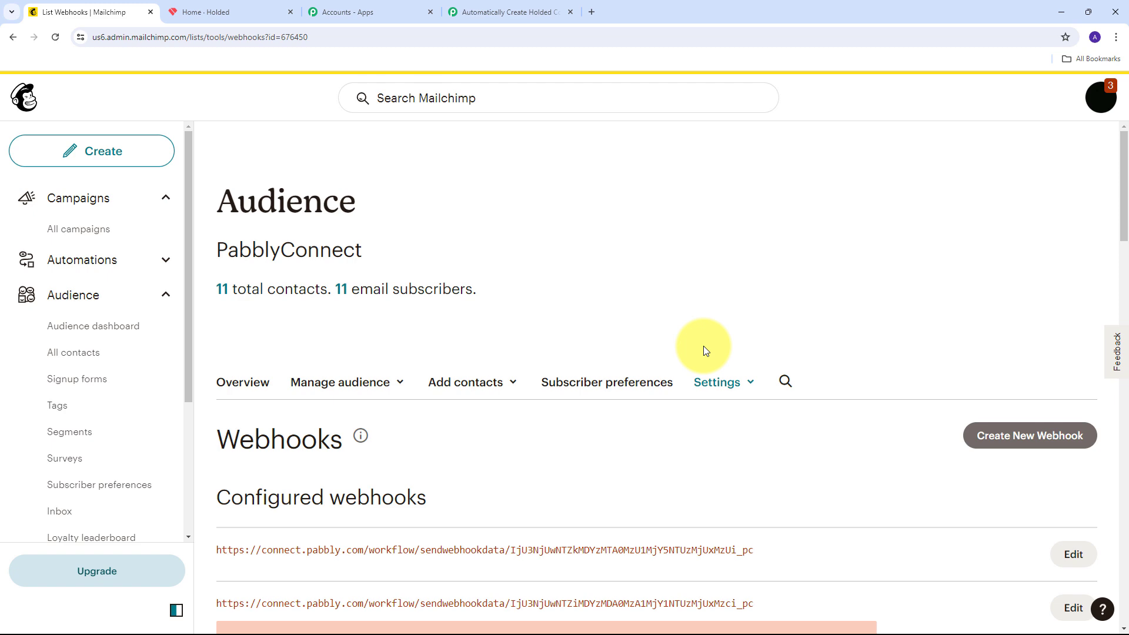
# In the Pabbly workflow, re-capture the Mailchimp webhook response and confirm with Yes
pyautogui.click(503, 12)
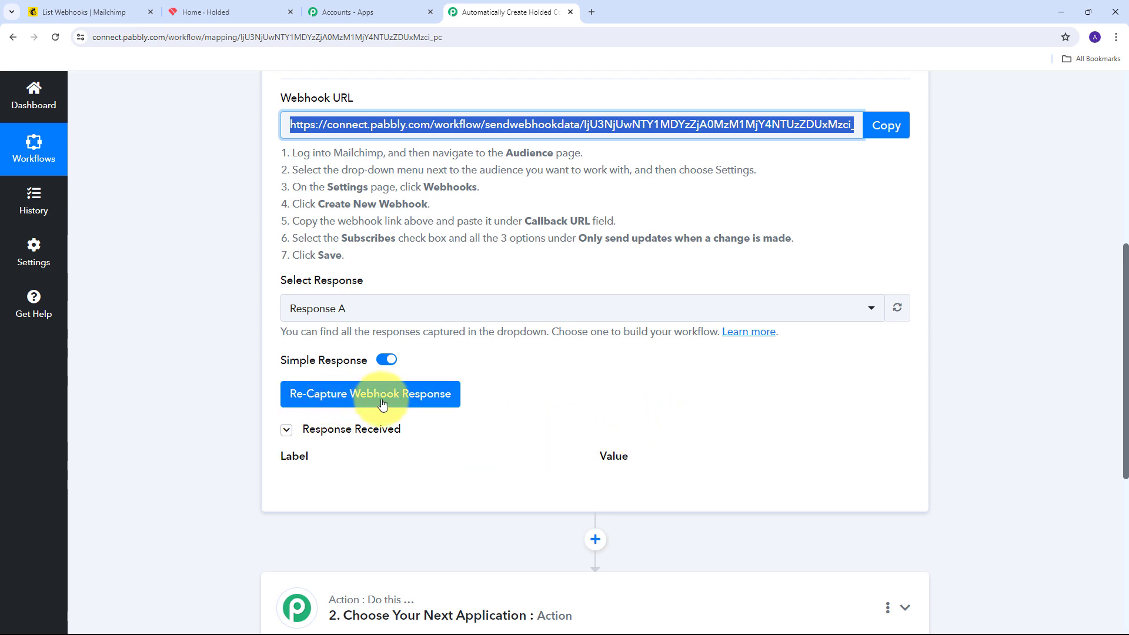
pyautogui.click(361, 402)
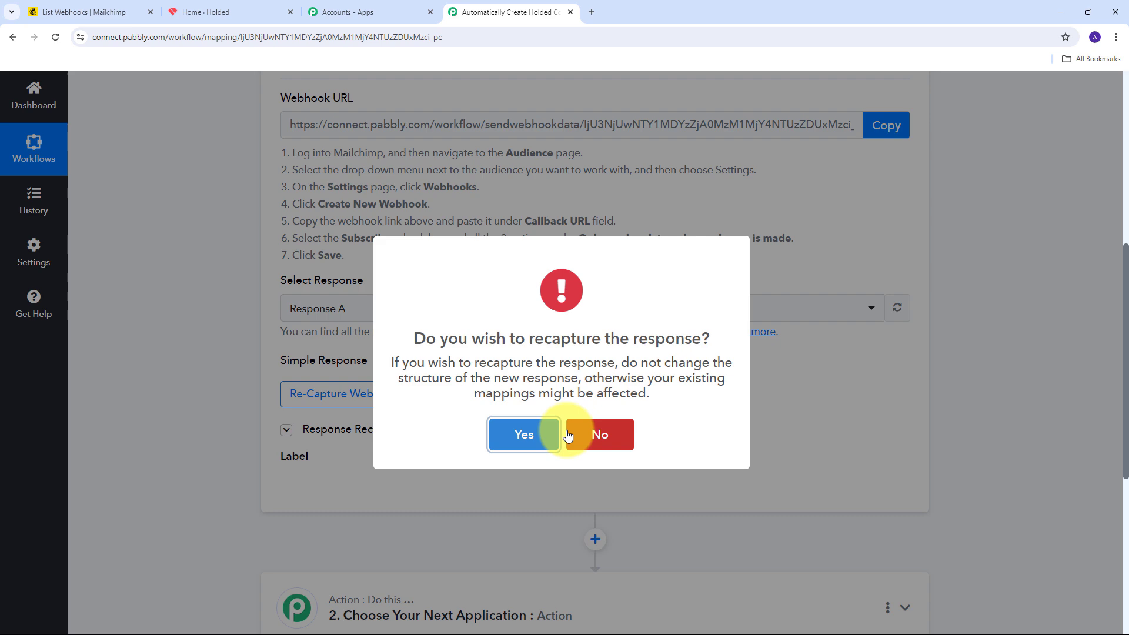
pyautogui.click(521, 440)
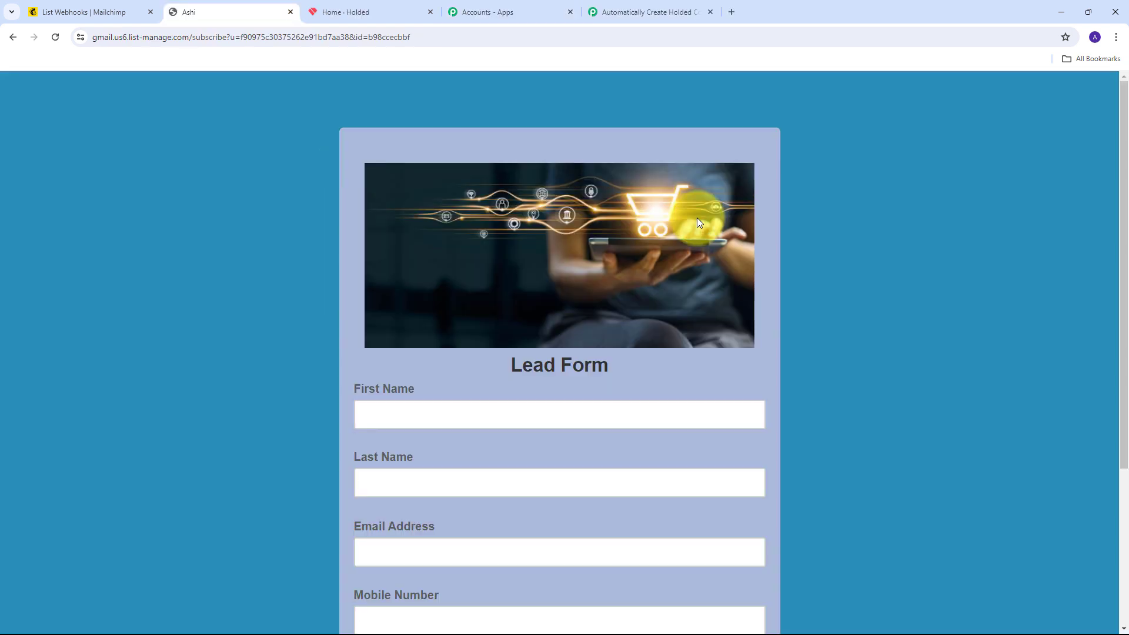
# Fill in the Lead Form with the test lead's first name, last name, e-mail and mobile number
pyautogui.scroll(-2, 695, 221)
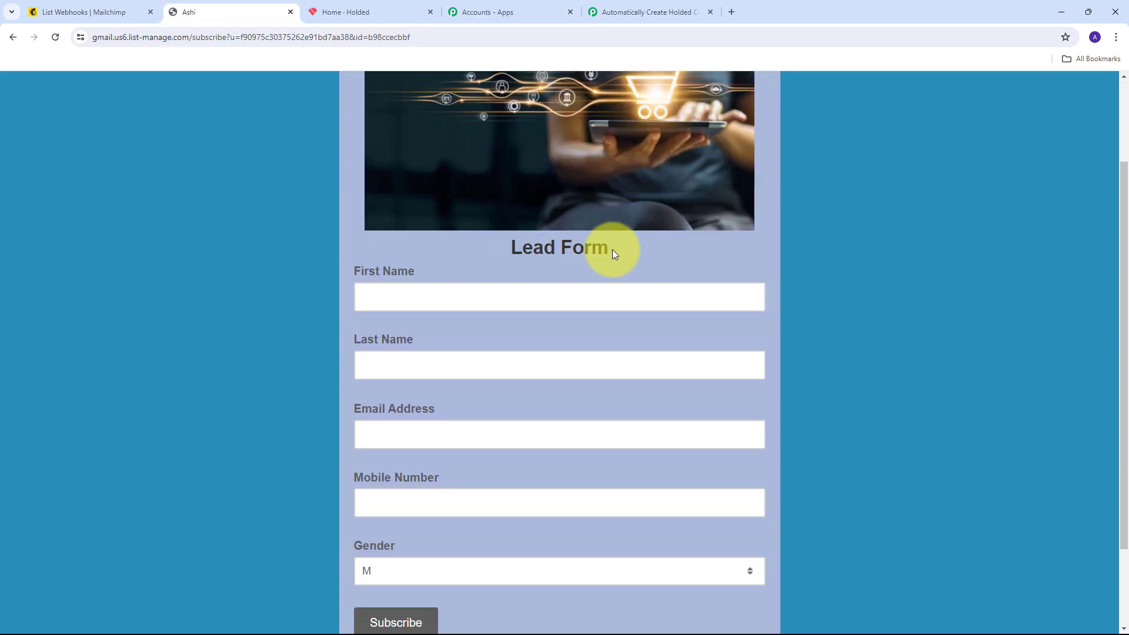
pyautogui.scroll(-1, 612, 249)
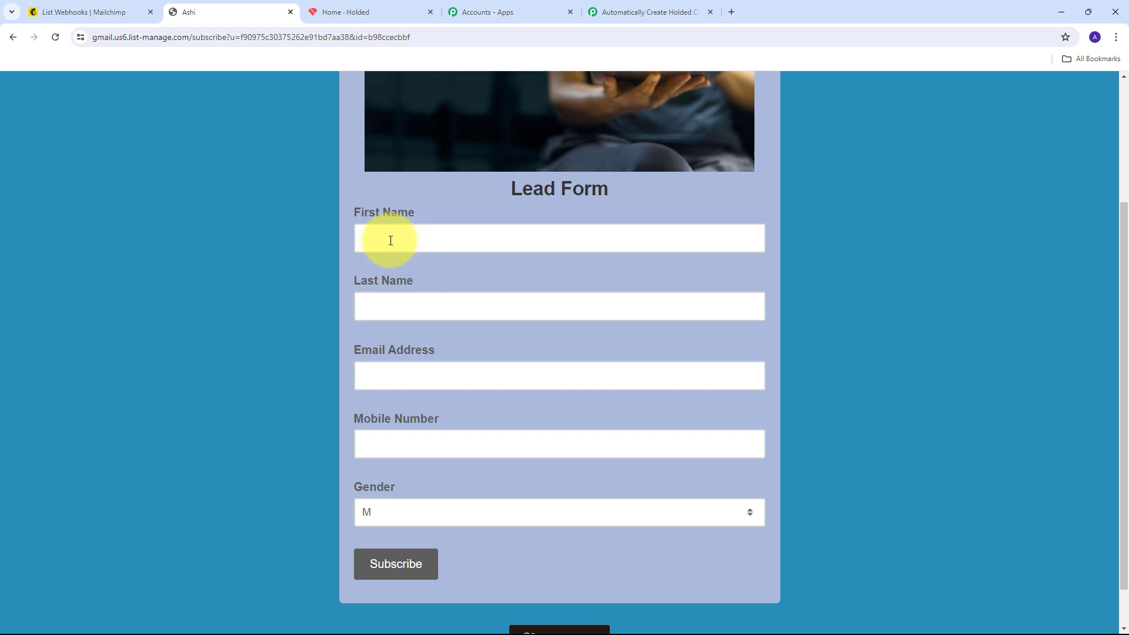
pyautogui.click(424, 239)
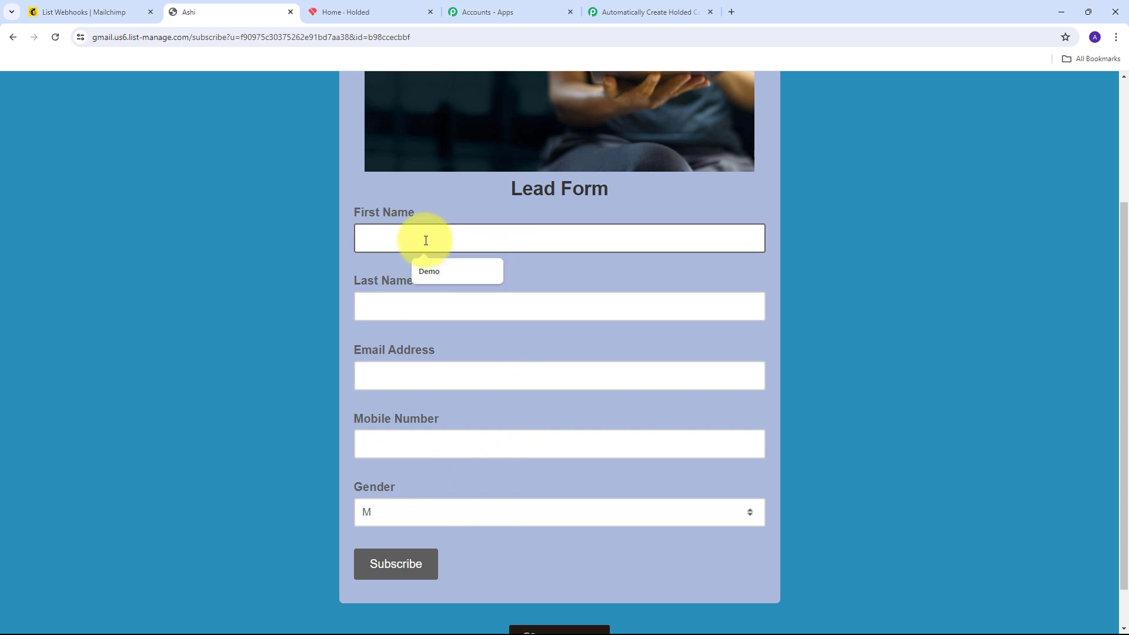
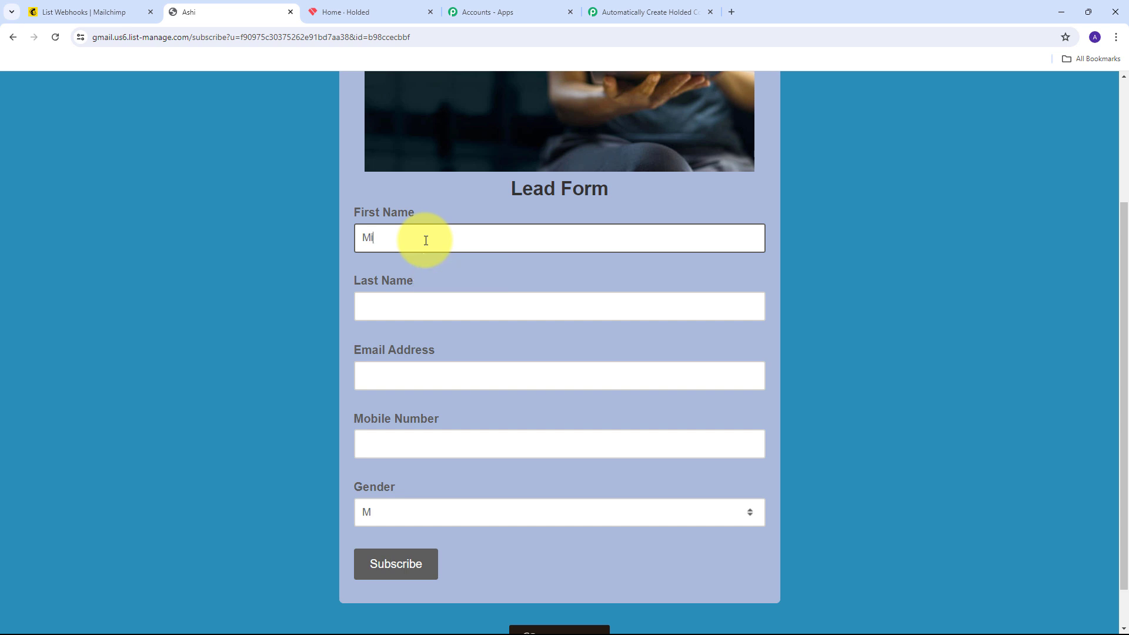
pyautogui.press('Tab')
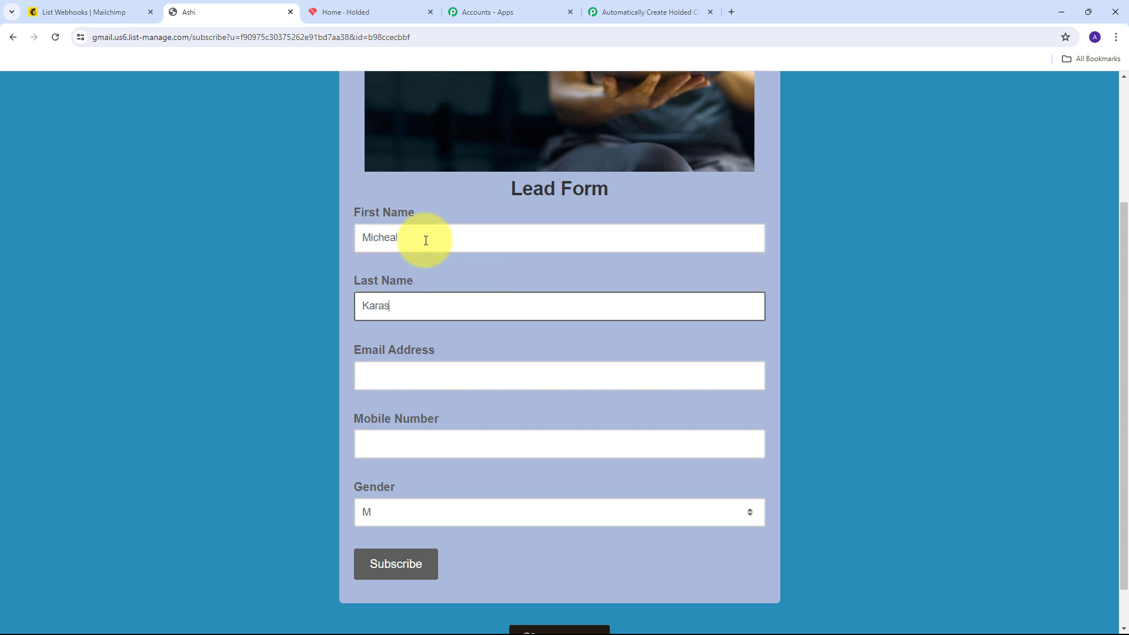
pyautogui.press('Tab')
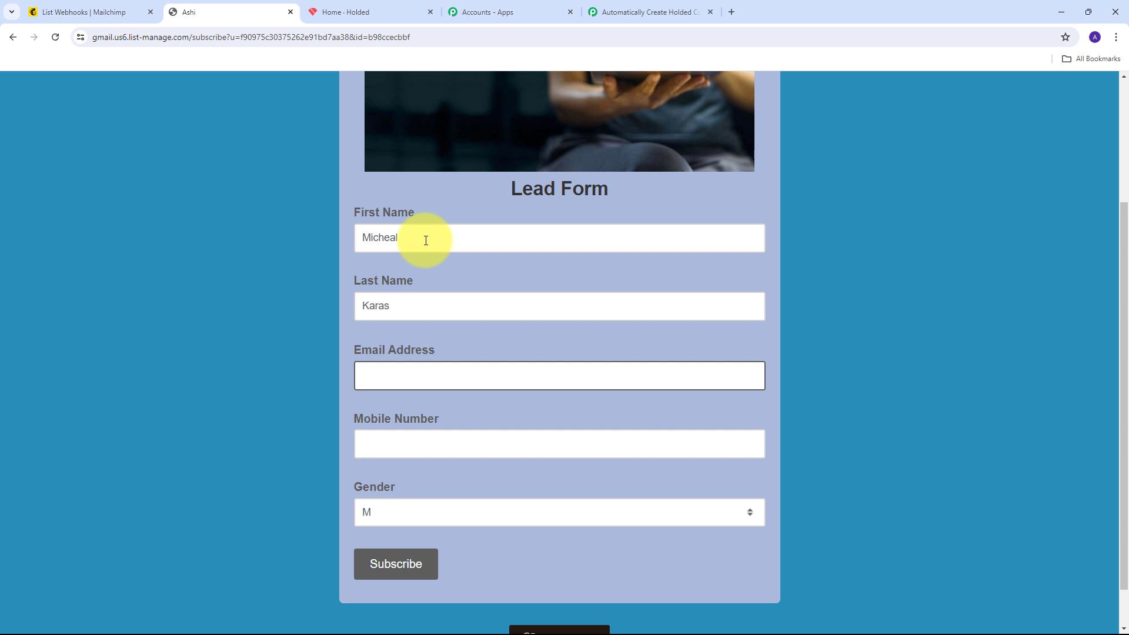
pyautogui.hotkey('ctrl', 'v')
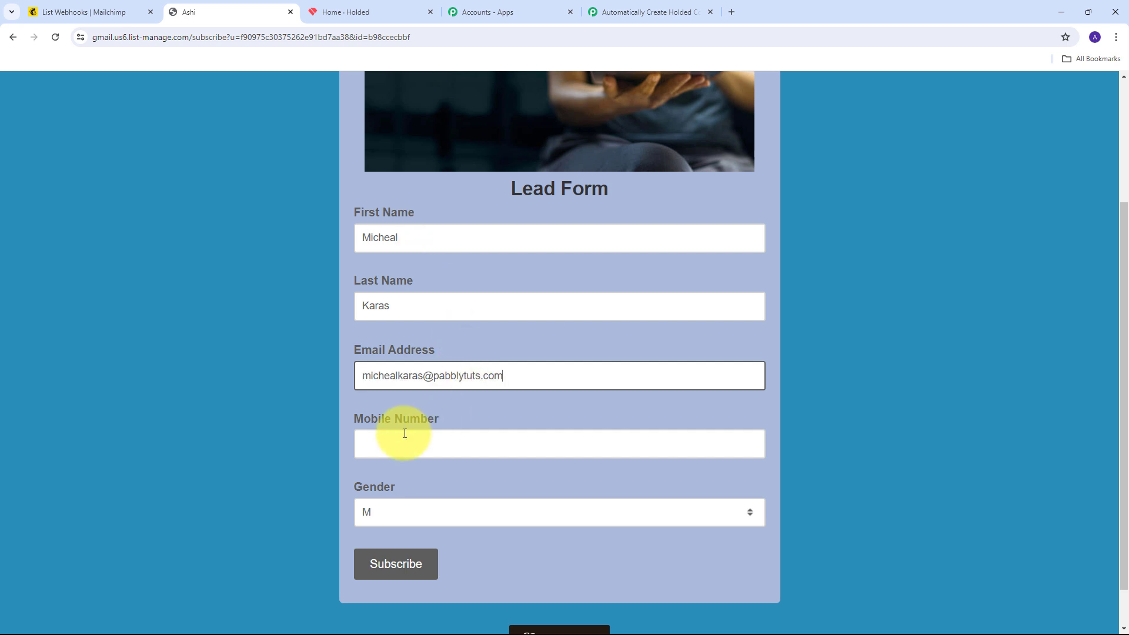
pyautogui.scroll(-1, 552, 322)
pyautogui.press('Tab')
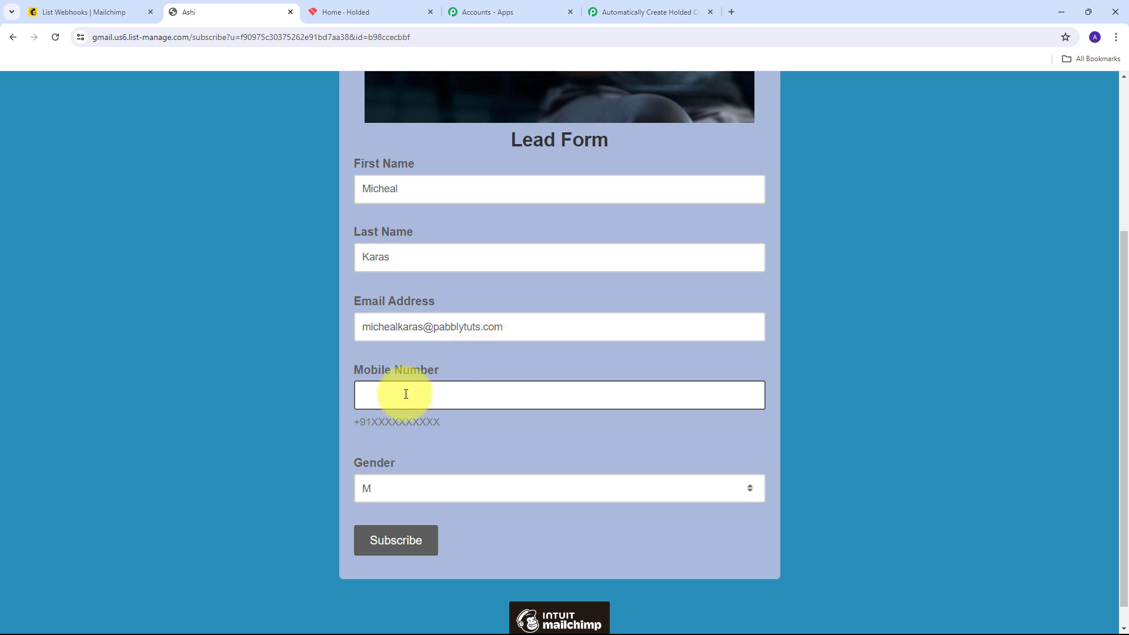
pyautogui.write('+')
pyautogui.click(416, 433)
# Choose gender M, pass the reCAPTCHA check, and submit the subscription
pyautogui.scroll(1, 415, 445)
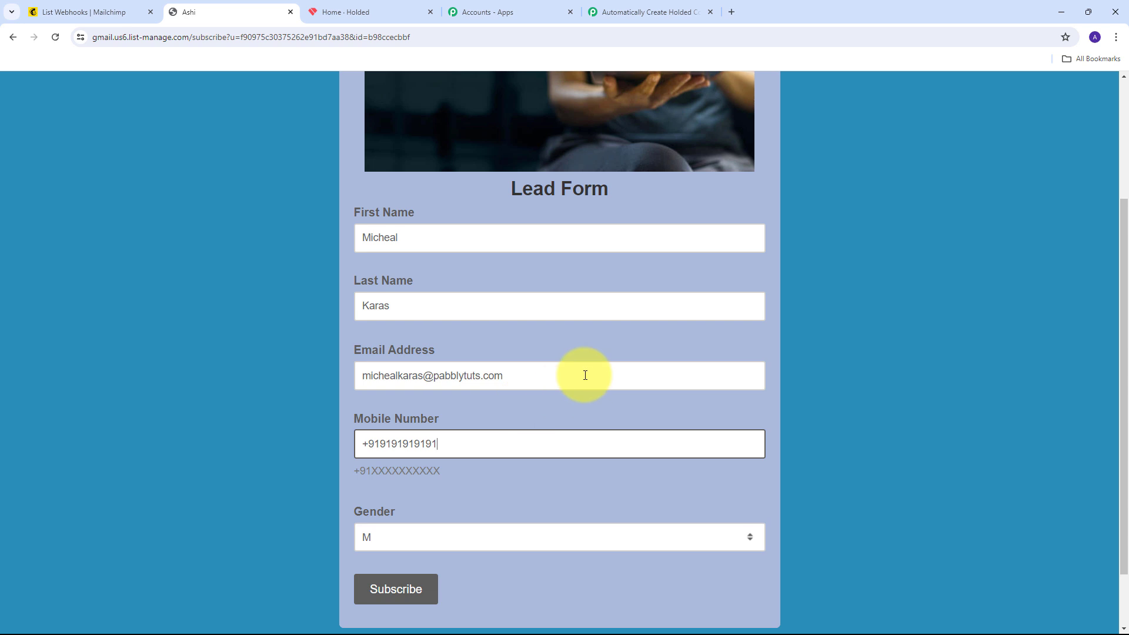
pyautogui.scroll(-1, 541, 411)
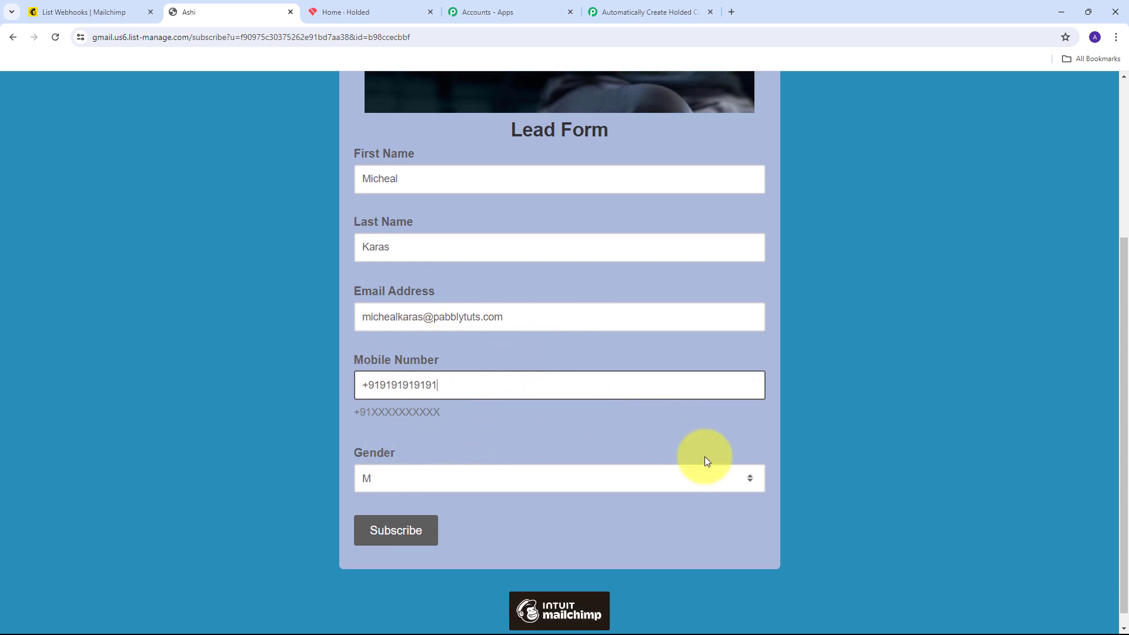
pyautogui.click(700, 472)
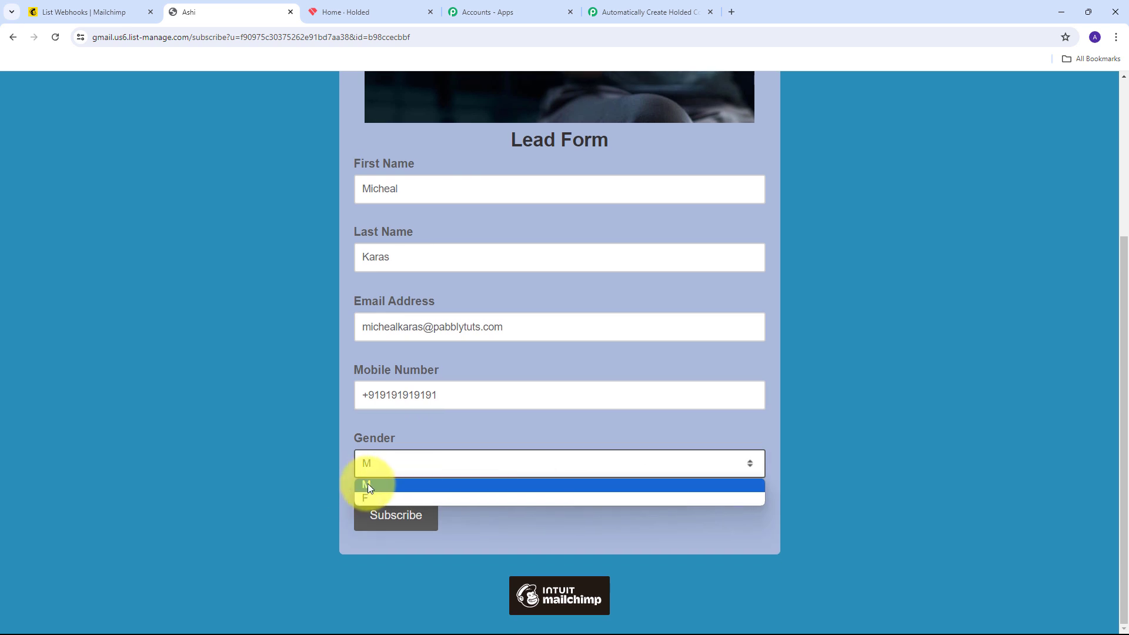
pyautogui.click(368, 483)
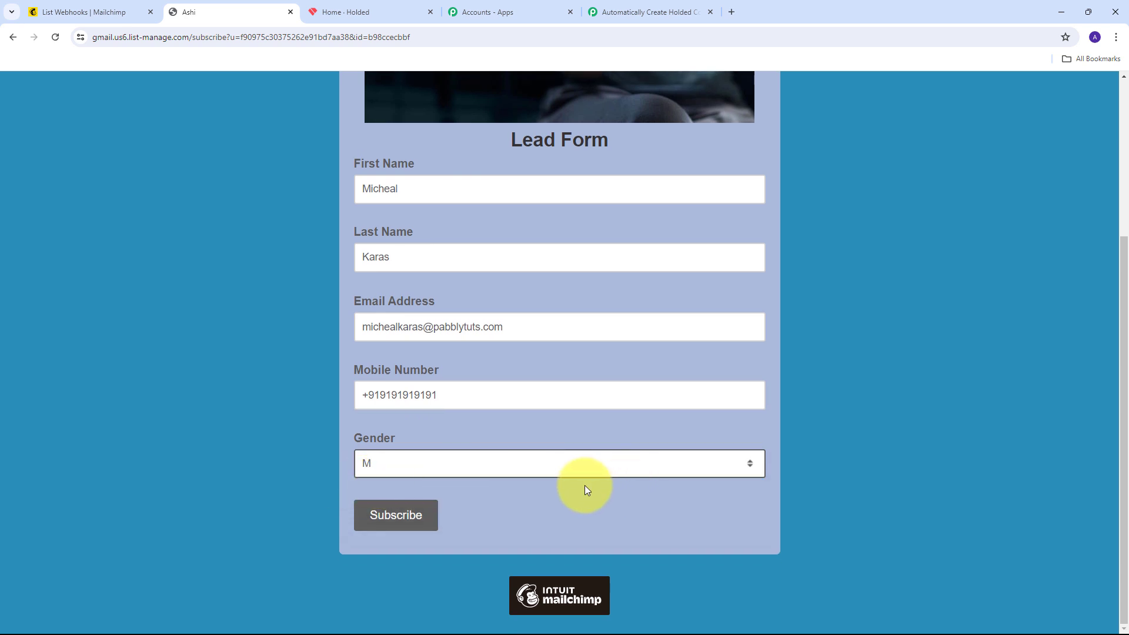
pyautogui.click(391, 521)
pyautogui.click(391, 520)
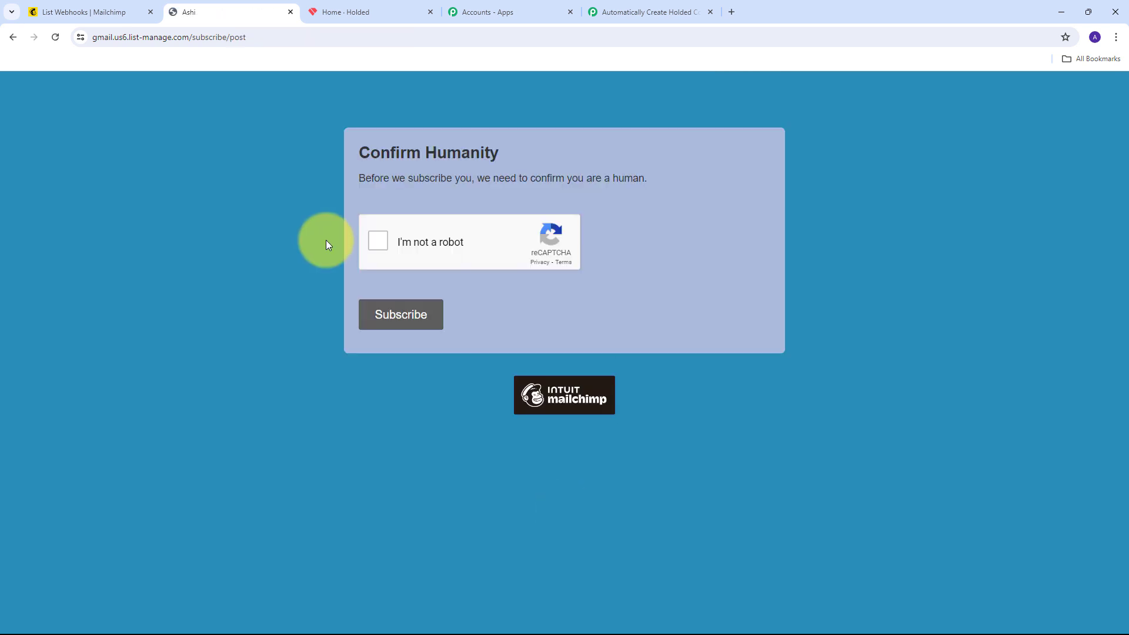
pyautogui.click(376, 243)
pyautogui.click(403, 320)
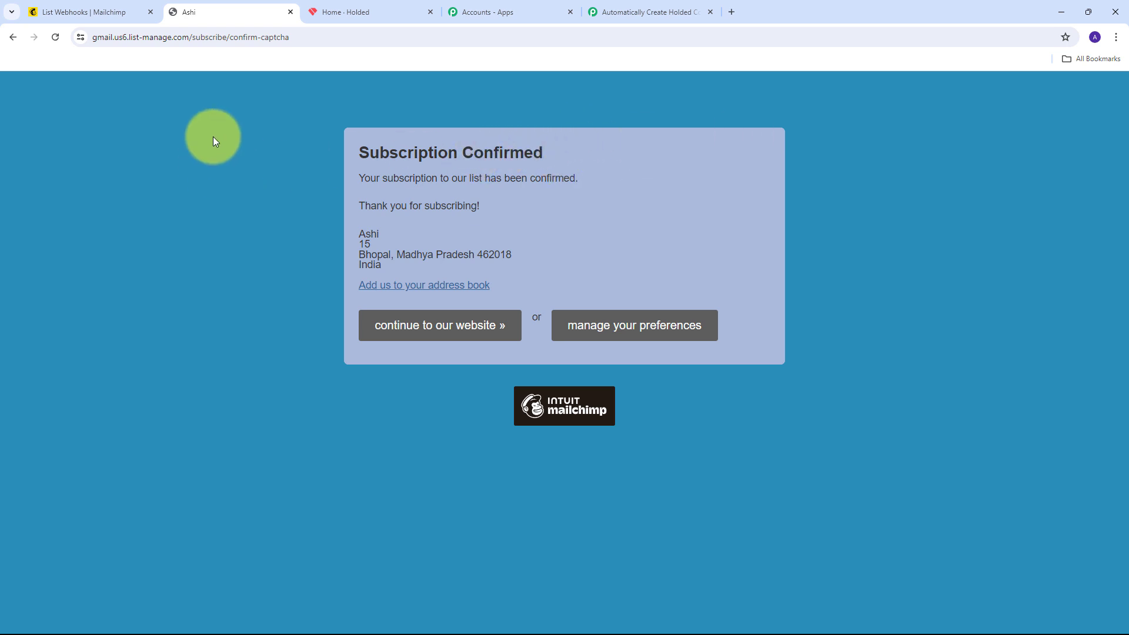
# In the trigger's Response Received, inspect the captured subscribe event type, gender and first name values
pyautogui.click(645, 13)
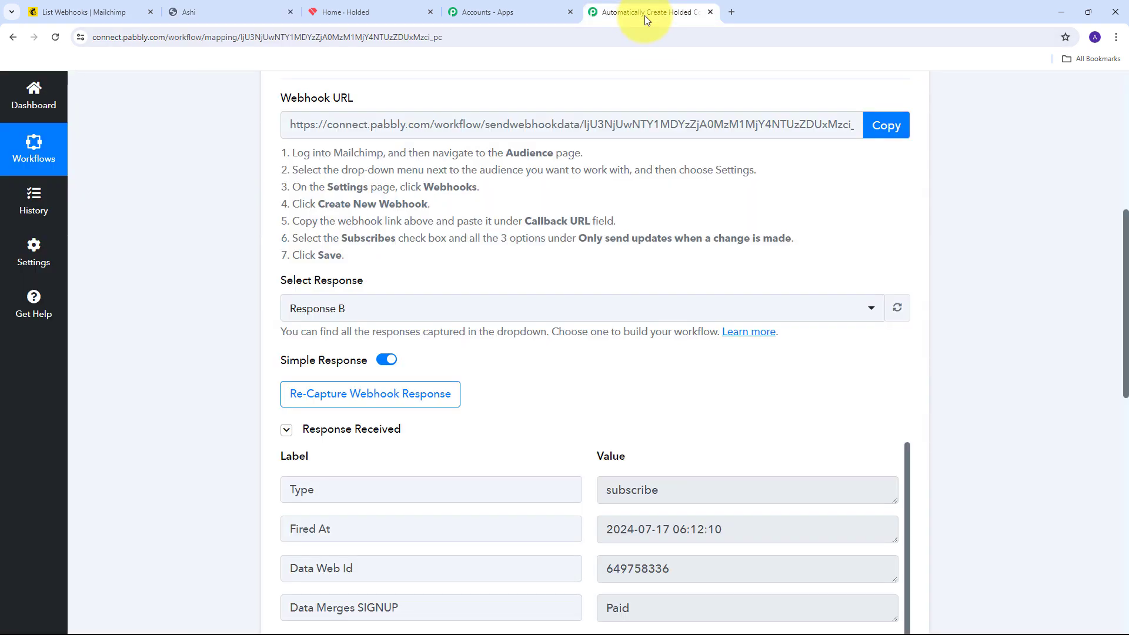
pyautogui.scroll(-5, 847, 234)
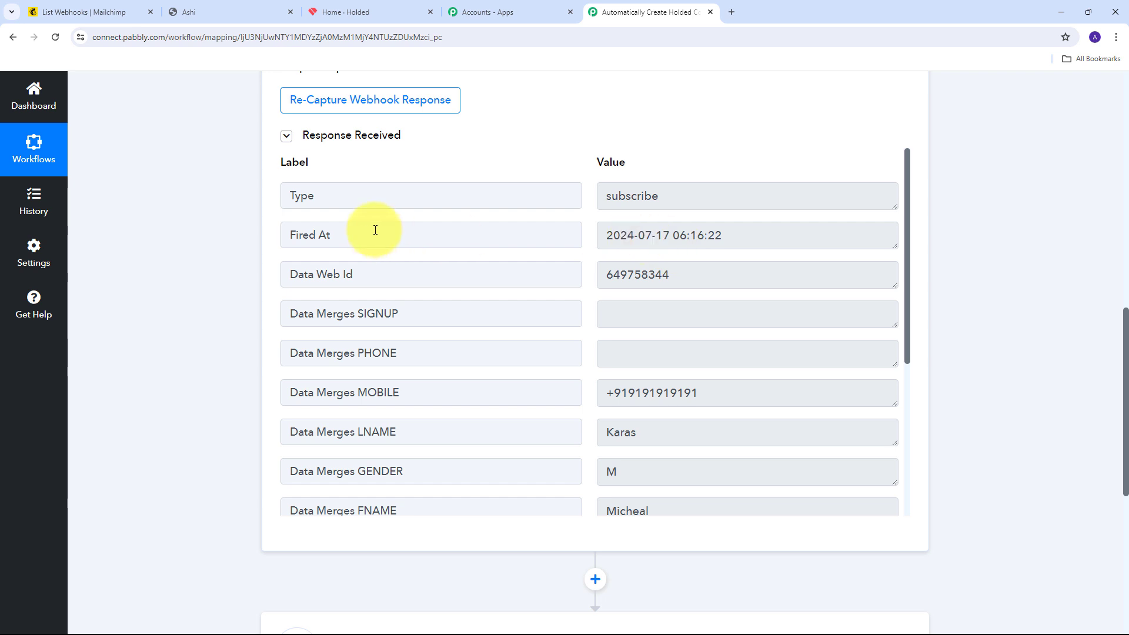
pyautogui.moveTo(735, 199); pyautogui.dragTo(519, 198)
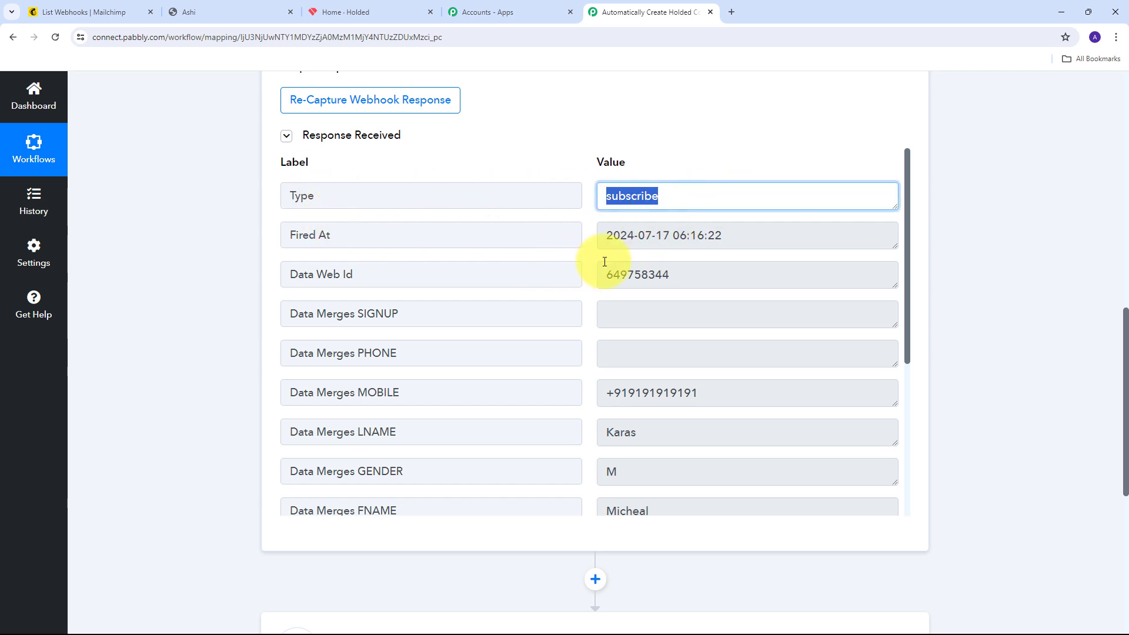
pyautogui.scroll(-2, 492, 263)
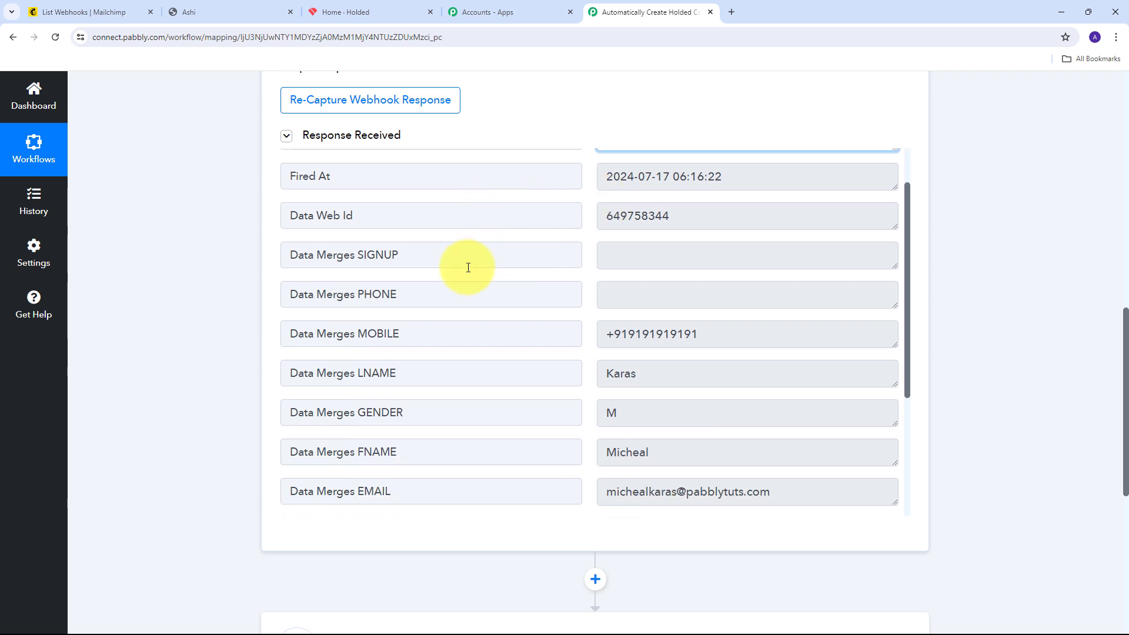
pyautogui.moveTo(741, 276); pyautogui.dragTo(553, 294)
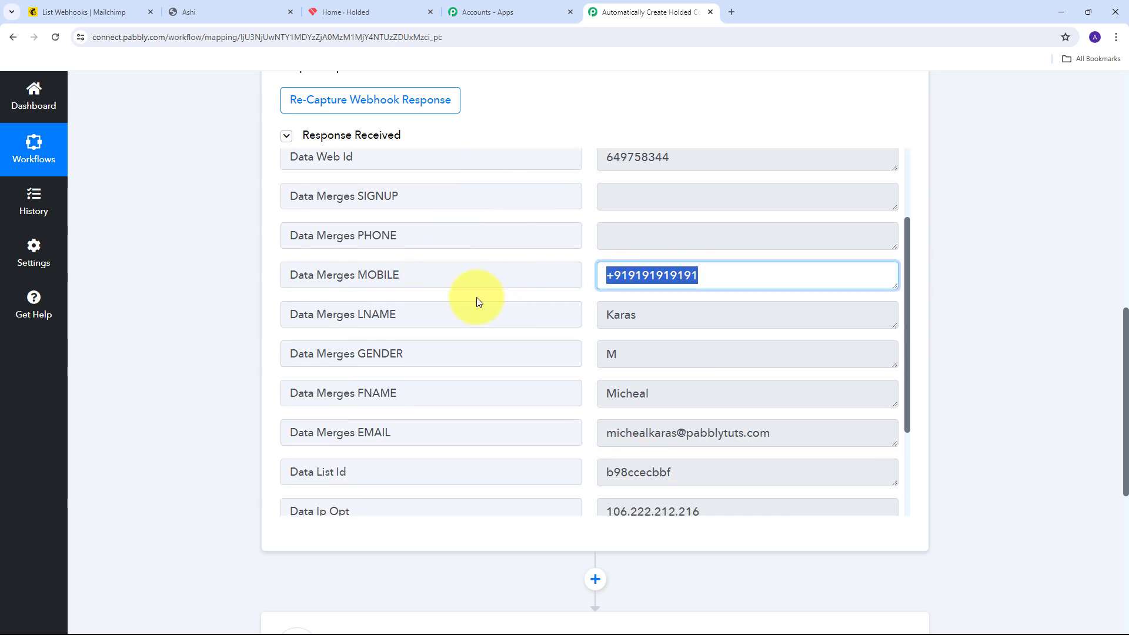
pyautogui.moveTo(672, 352); pyautogui.dragTo(529, 364)
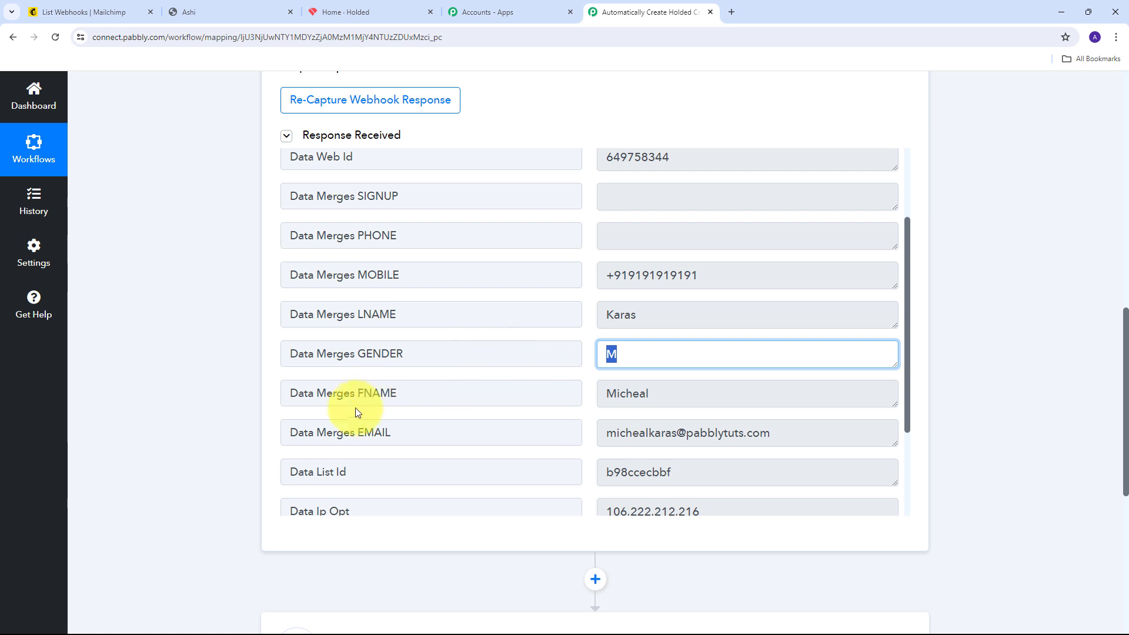
pyautogui.moveTo(671, 399); pyautogui.dragTo(470, 373)
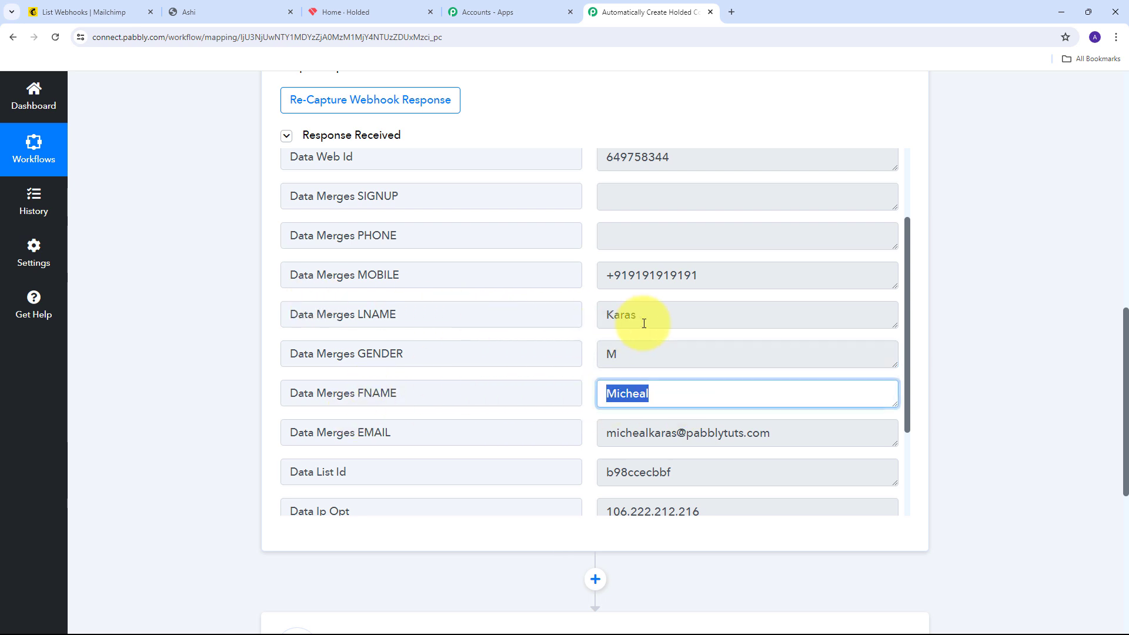
pyautogui.moveTo(643, 318); pyautogui.dragTo(449, 307)
# Inspect the captured subscriber email address, then clear the highlighted selection
pyautogui.scroll(-1, 451, 312)
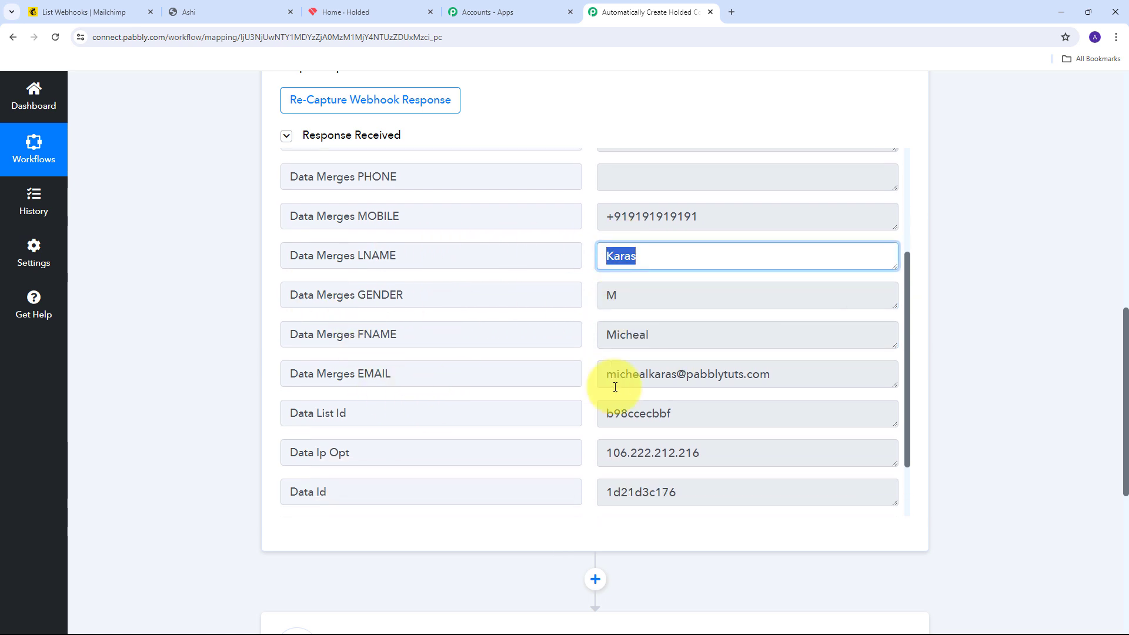
pyautogui.moveTo(844, 382); pyautogui.dragTo(487, 373)
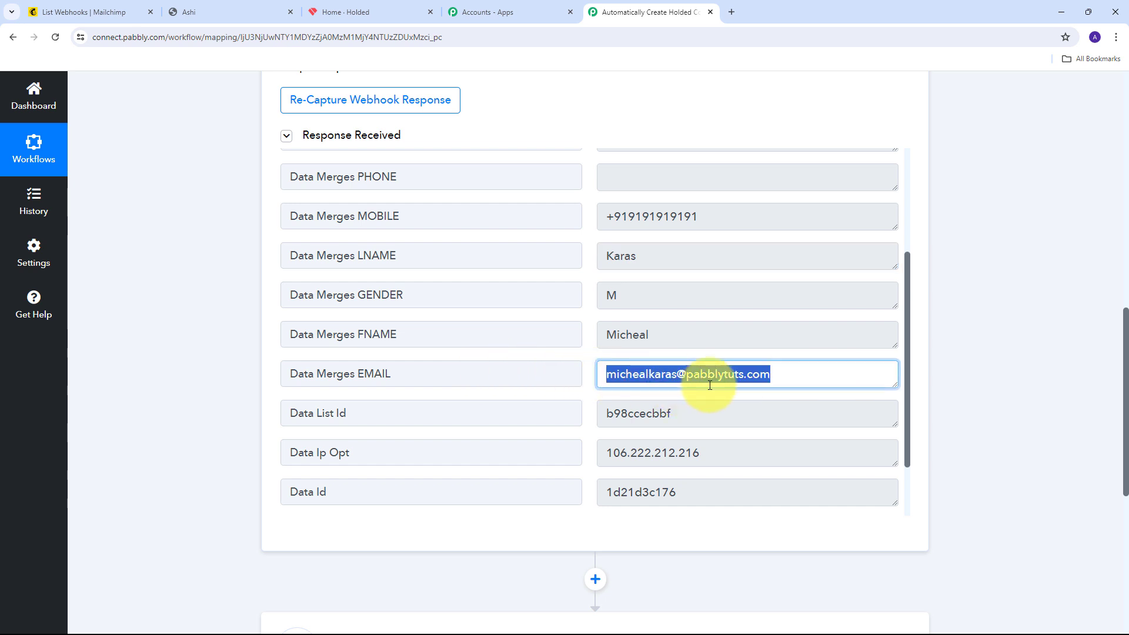
pyautogui.scroll(-2, 823, 347)
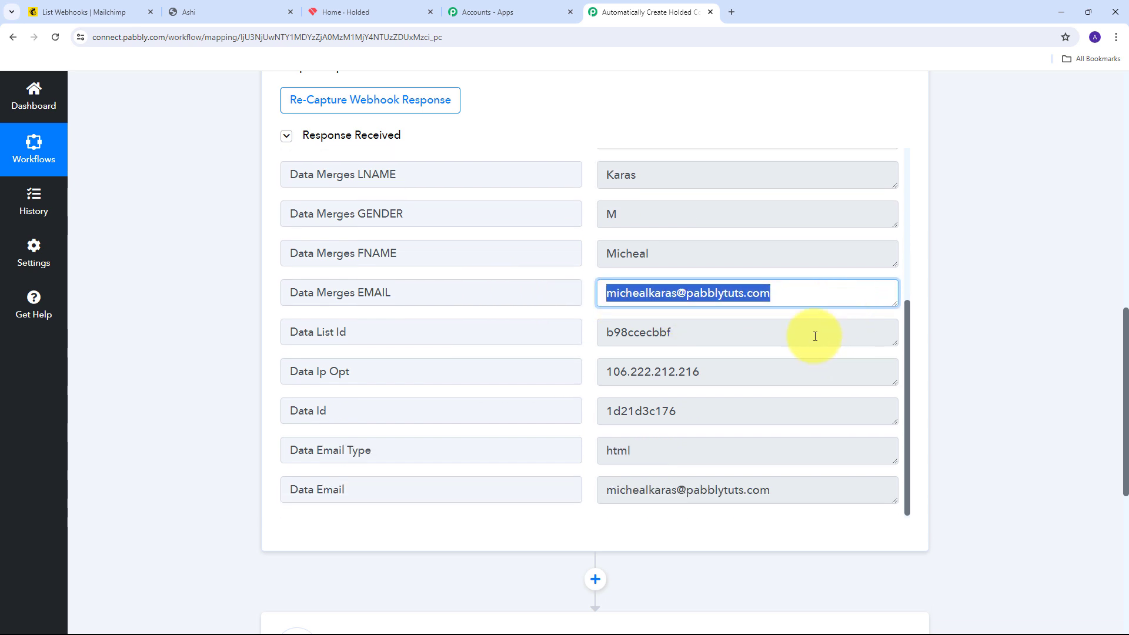
pyautogui.scroll(-1, 485, 428)
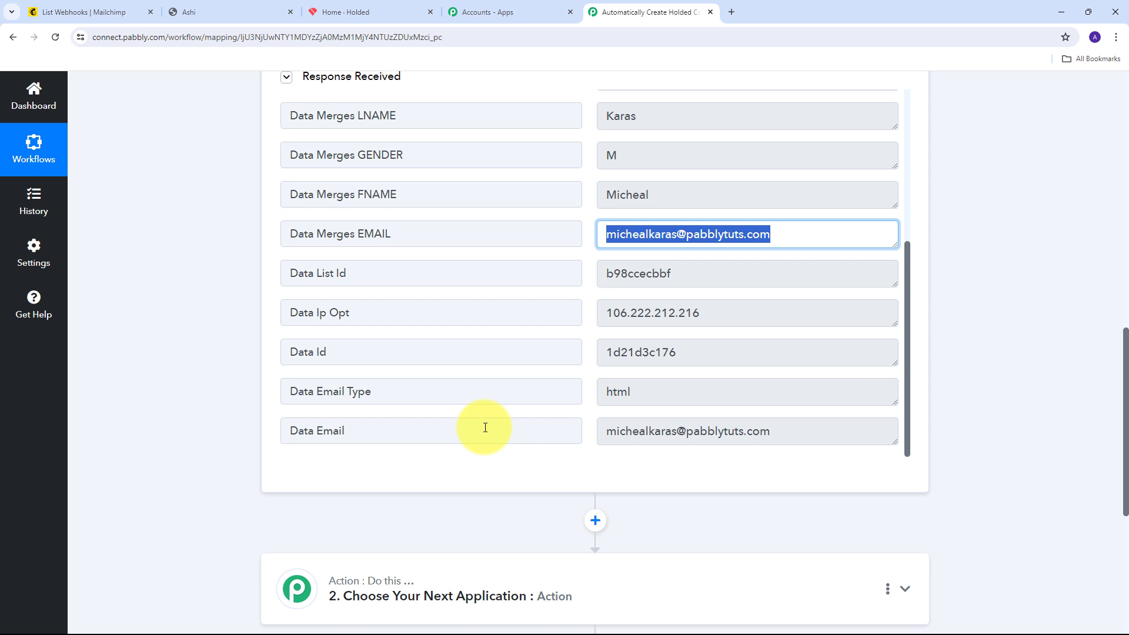
pyautogui.click(591, 280)
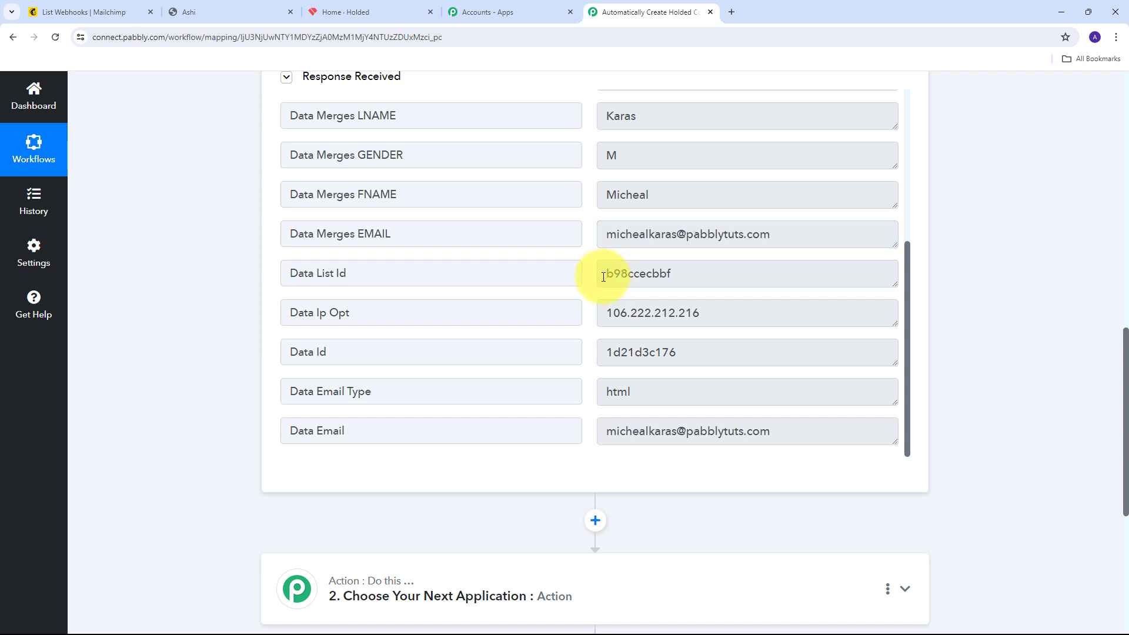
pyautogui.scroll(-1, 599, 278)
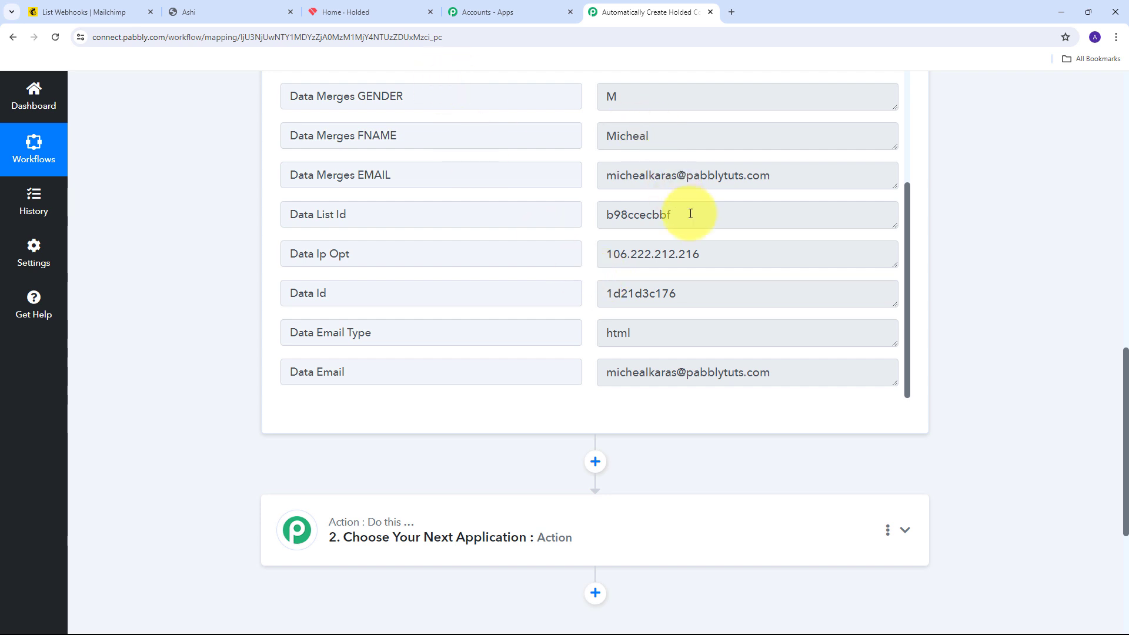
# Search 'Holded' as the action app and choose its Create Contact action event
pyautogui.scroll(-3, 559, 214)
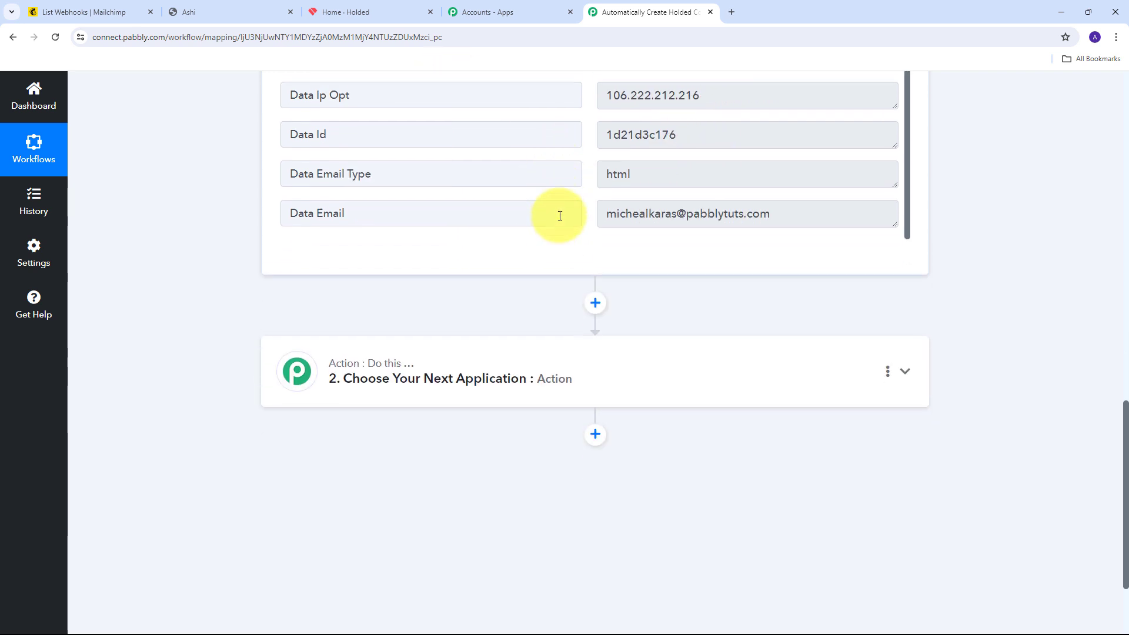
pyautogui.click(911, 357)
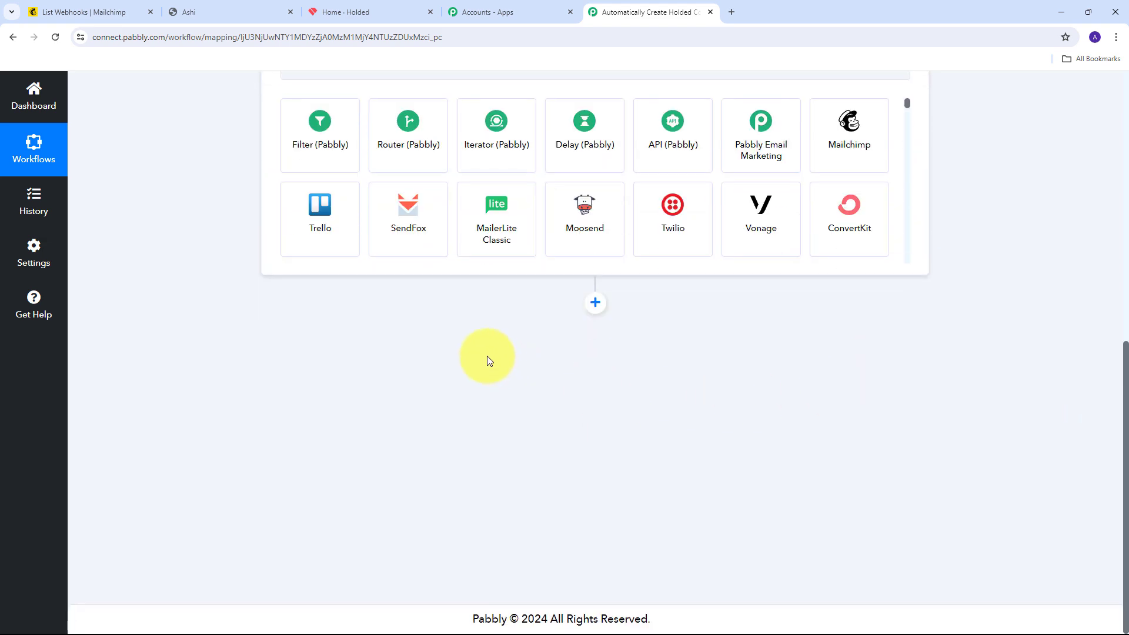
pyautogui.click(359, 328)
pyautogui.write('Holded')
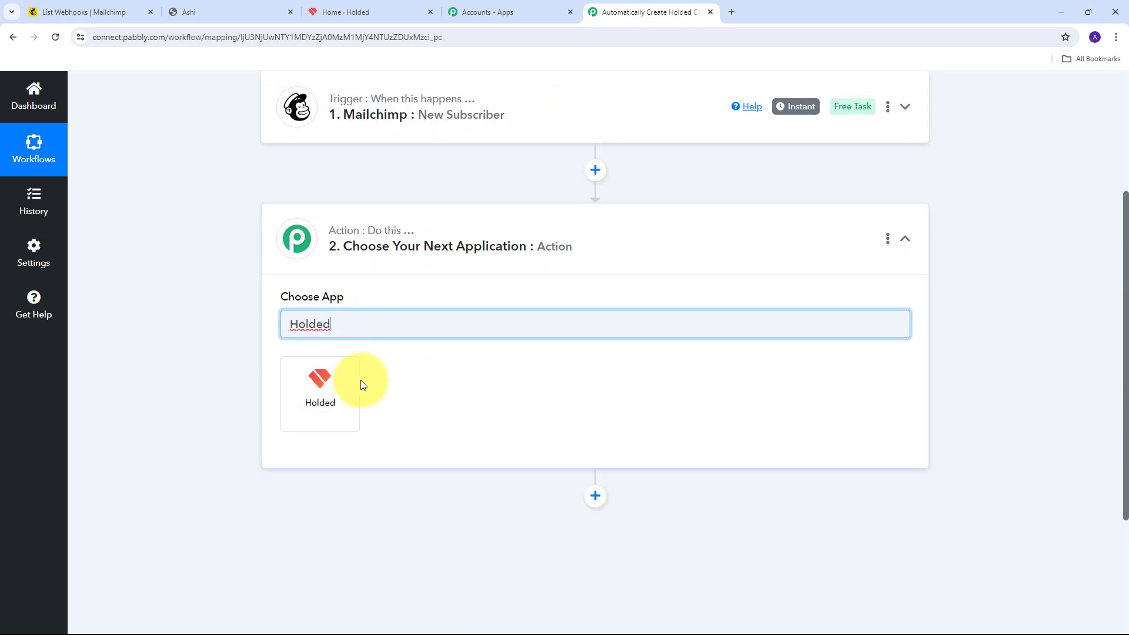
pyautogui.click(333, 394)
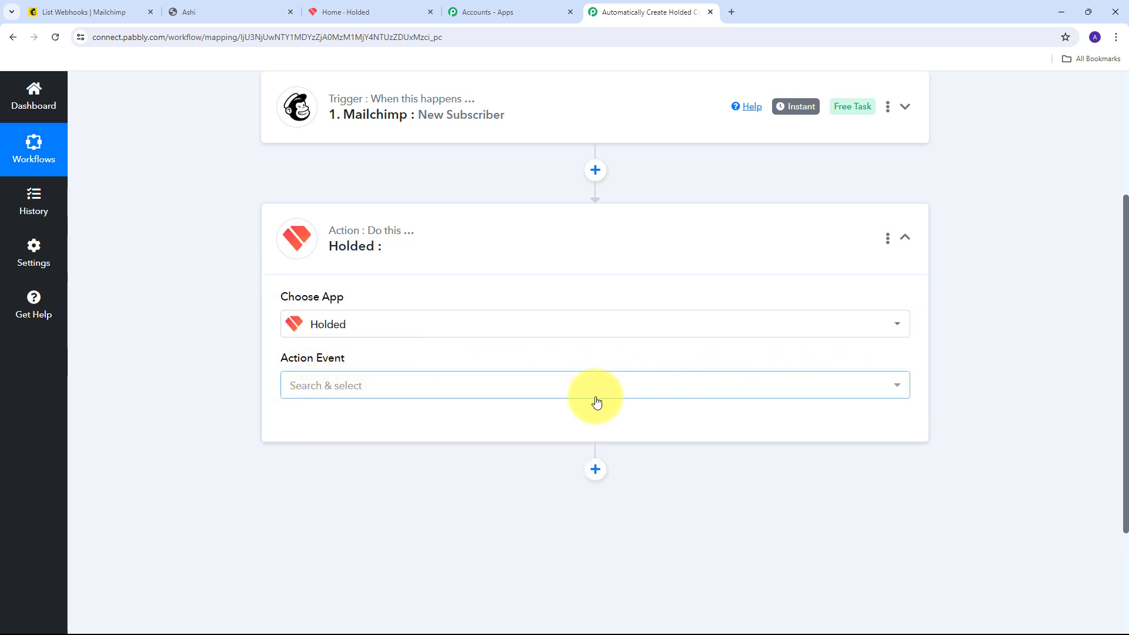
pyautogui.click(617, 390)
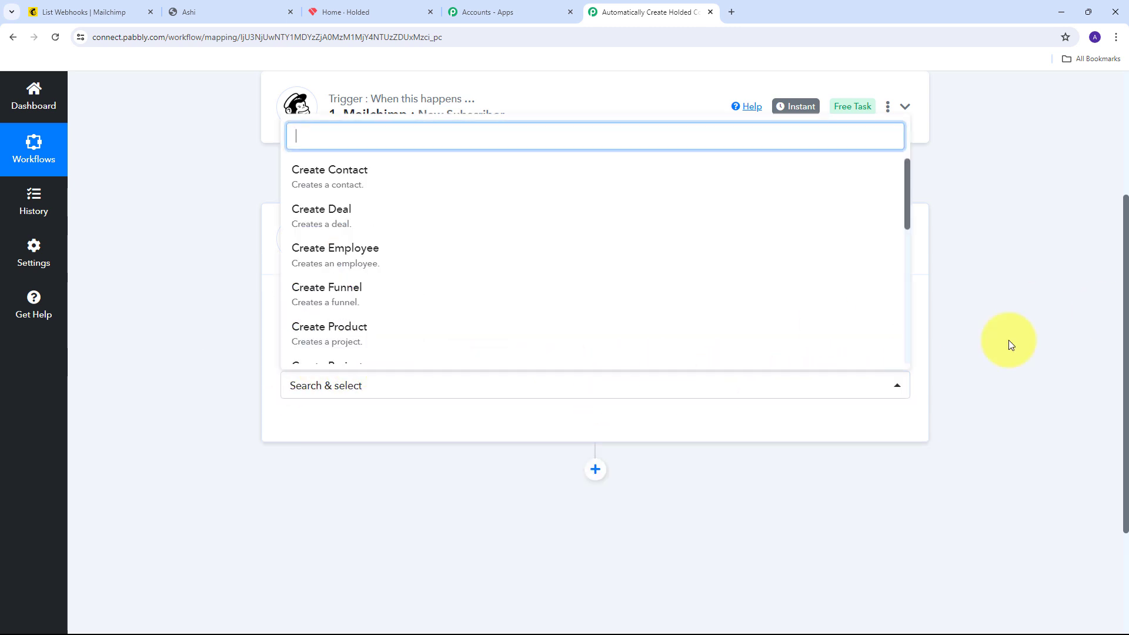
pyautogui.click(339, 184)
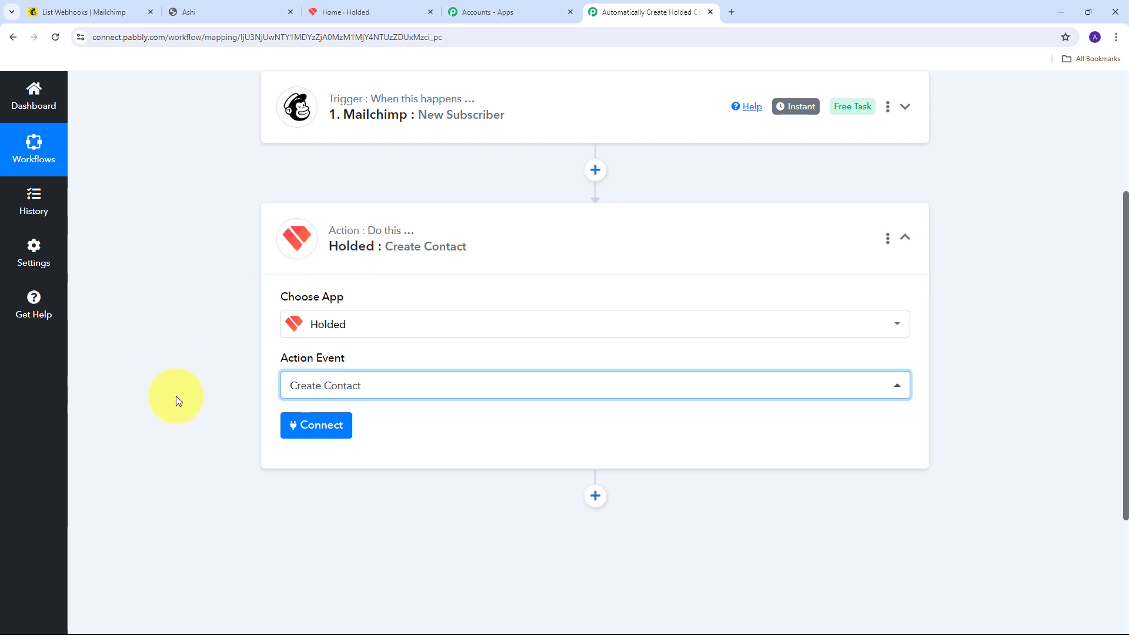
# Add a new Holded connection and open Holded's API settings page from the 'here' link
pyautogui.click(322, 426)
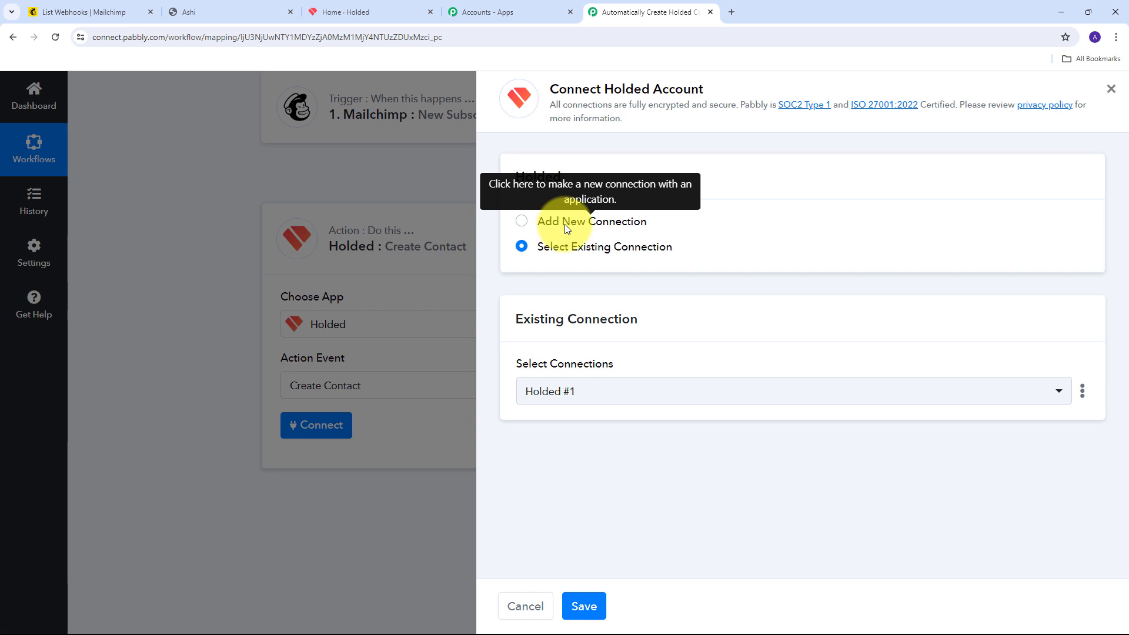
pyautogui.click(566, 227)
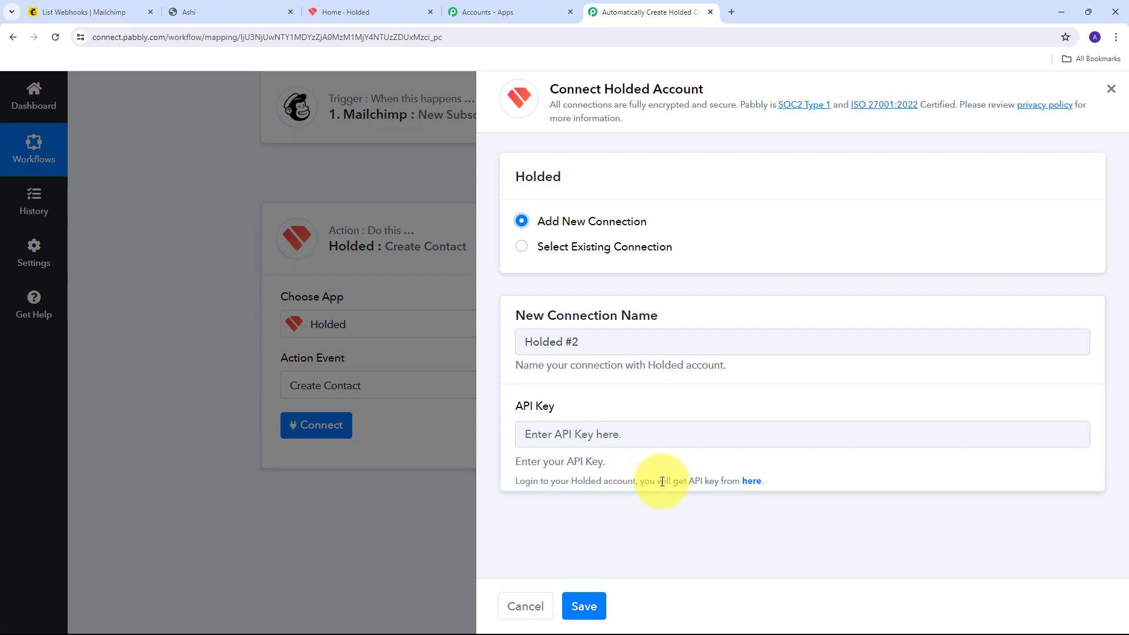
pyautogui.click(752, 484)
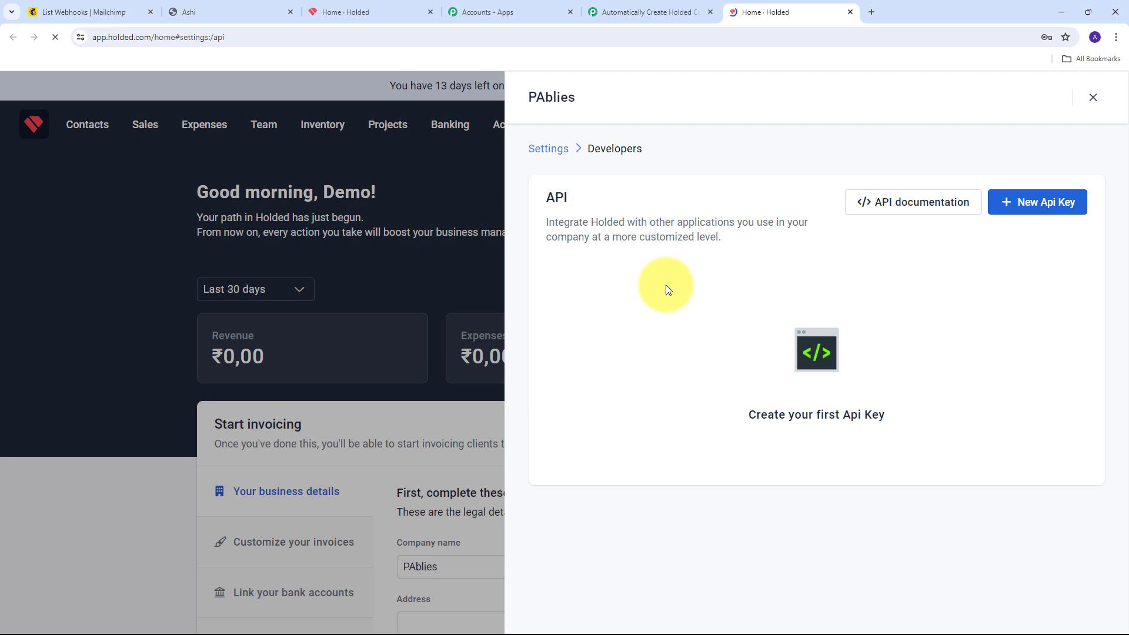
# Create a Holded API key described 'Mailchimp subscribers', copy it, and close the developer settings
pyautogui.click(1027, 210)
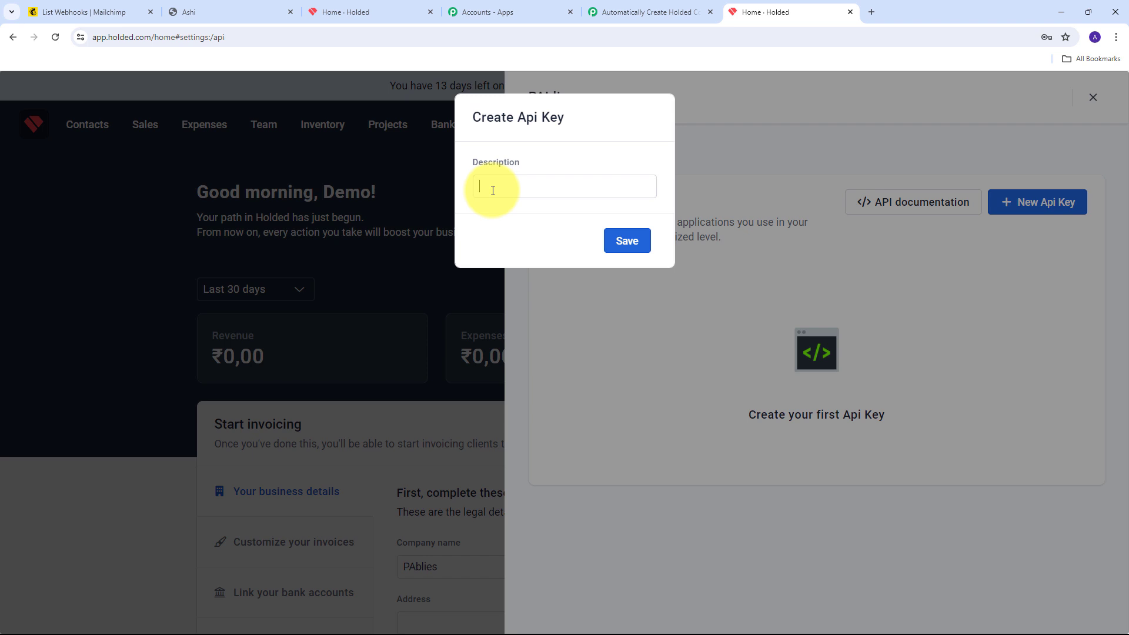
pyautogui.write('Mailchimp subscribers')
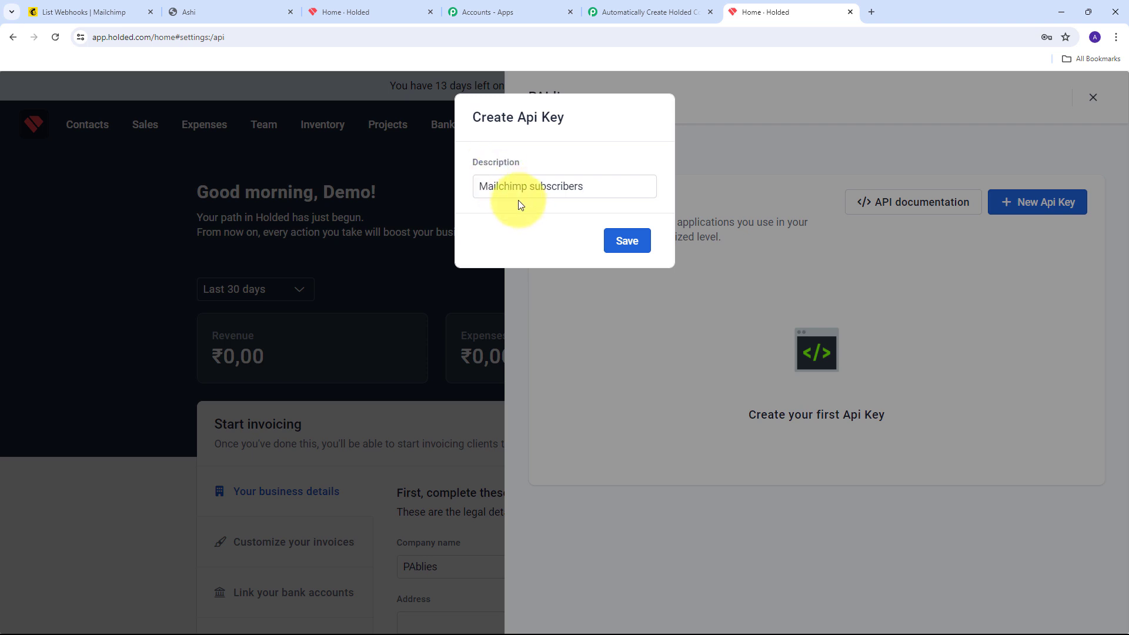
pyautogui.click(627, 242)
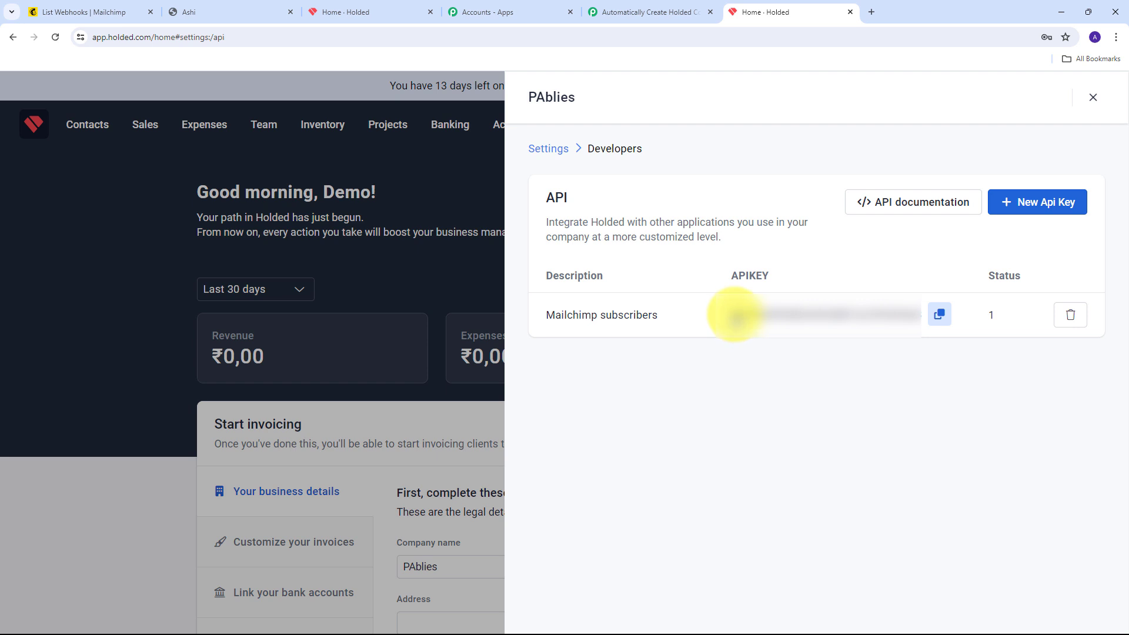
pyautogui.click(938, 317)
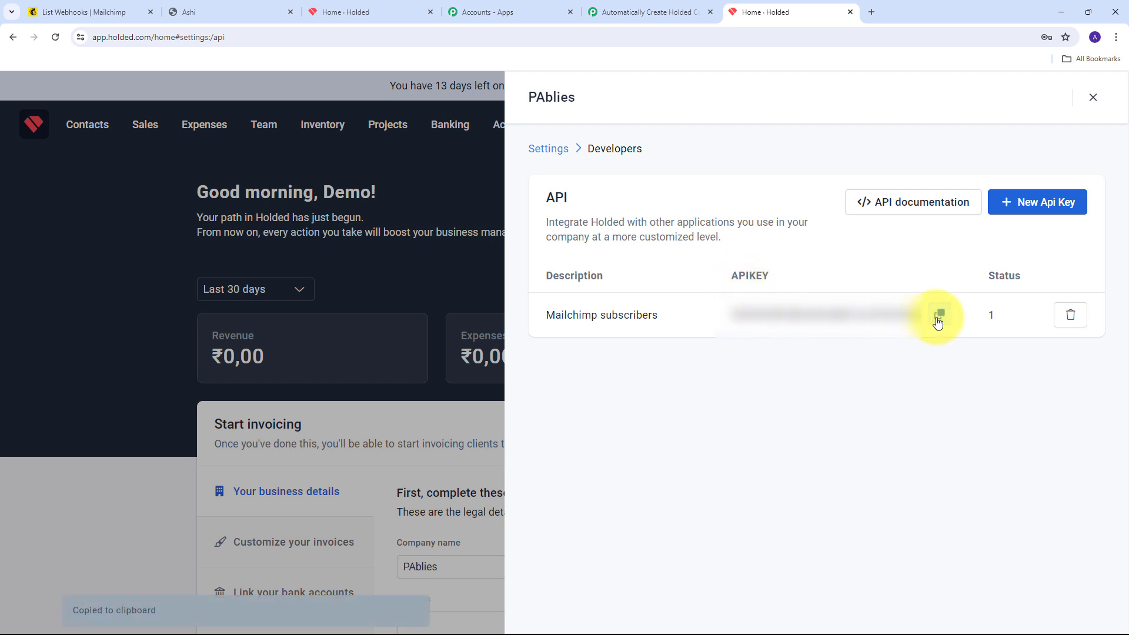
pyautogui.click(1094, 99)
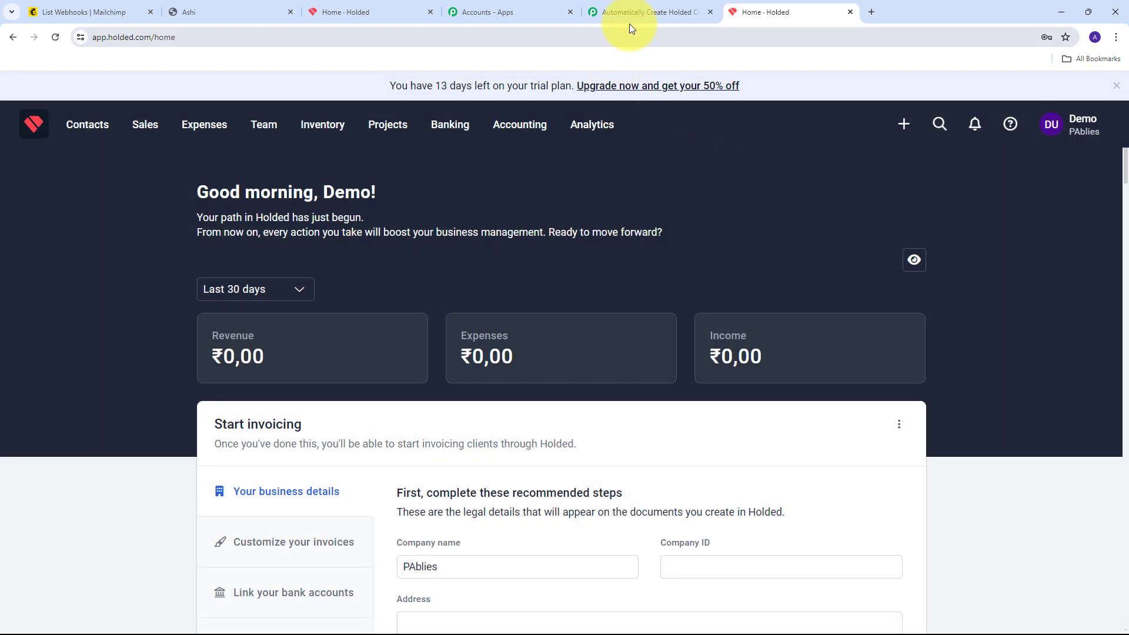
# Paste the copied Holded API key into the Pabbly connection form and save it
pyautogui.click(643, 13)
pyautogui.click(577, 435)
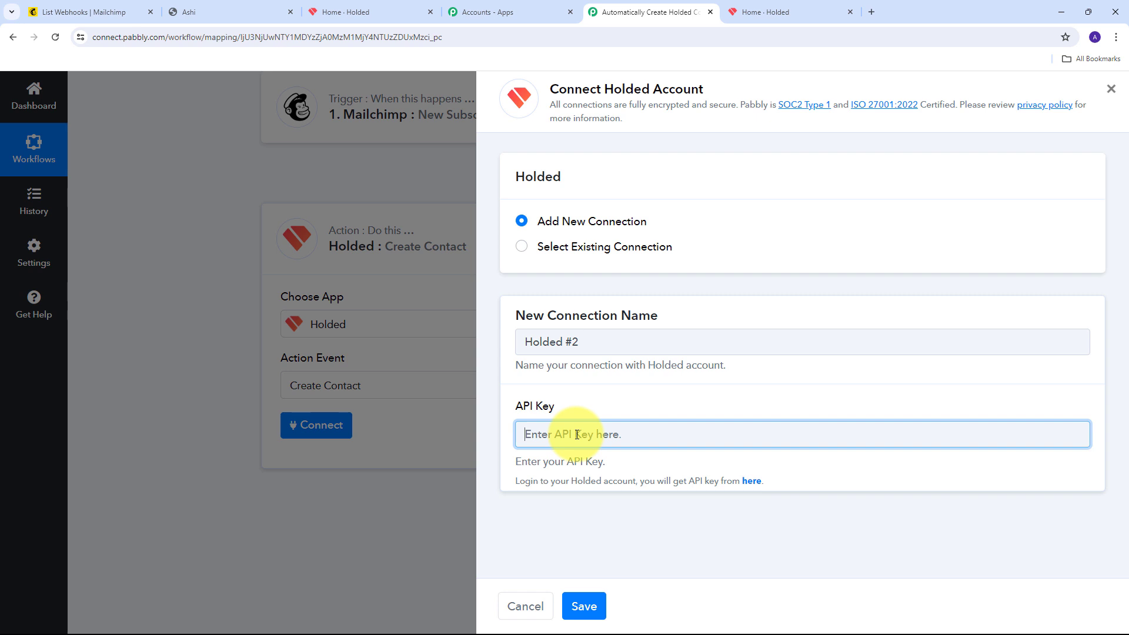
pyautogui.hotkey('ctrl', 'v')
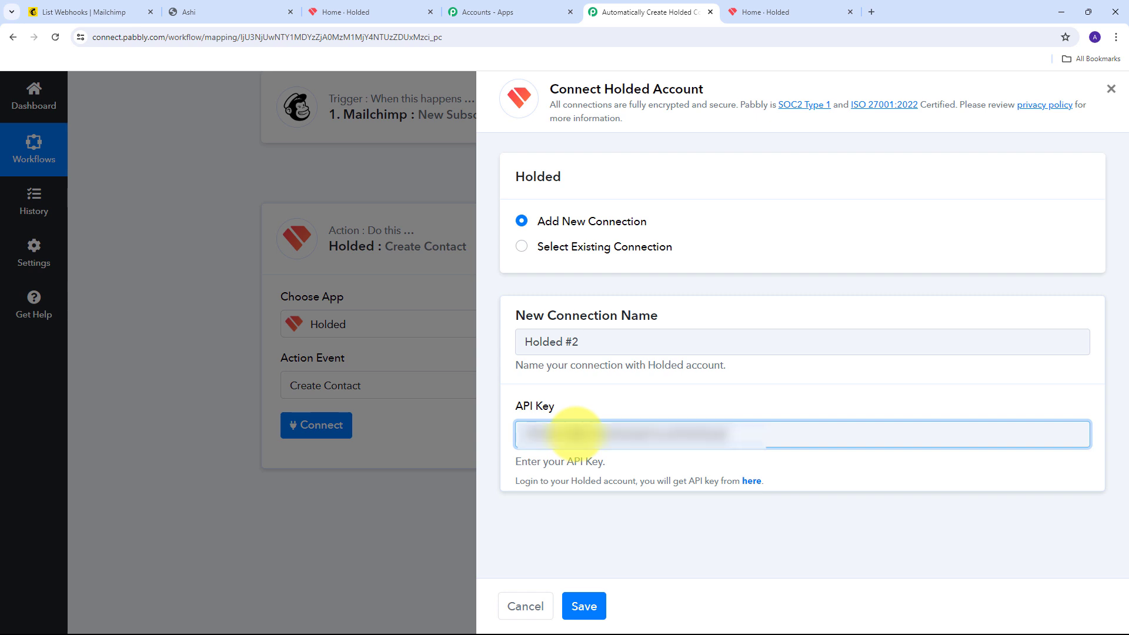
pyautogui.click(583, 608)
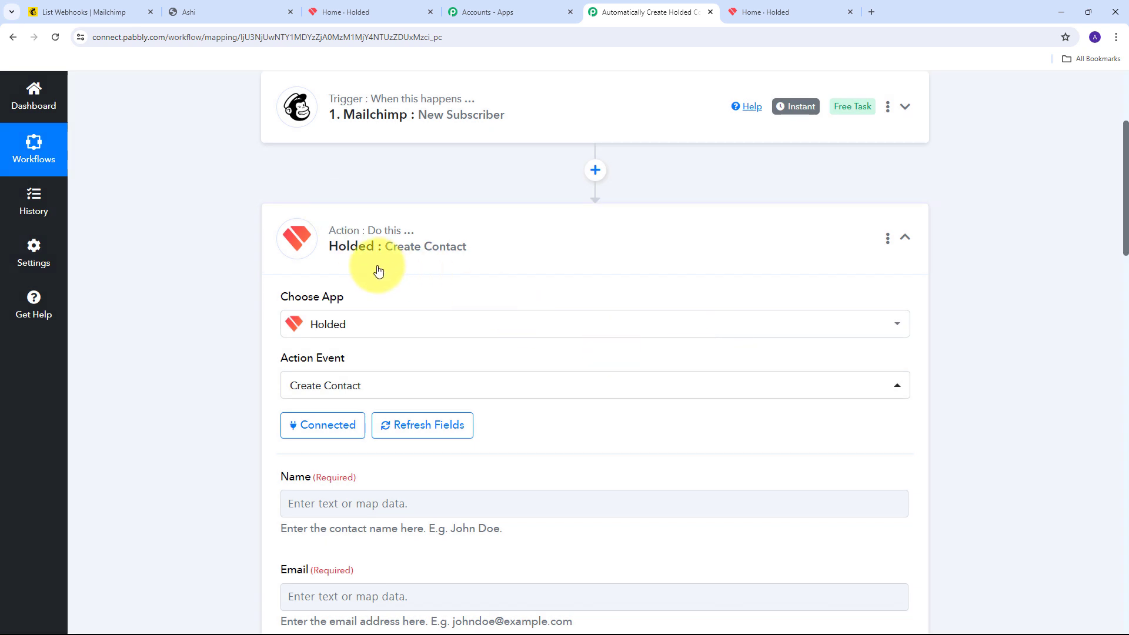
# Review the revealed Create Contact fields, starting with the Name field
pyautogui.scroll(-5, 570, 238)
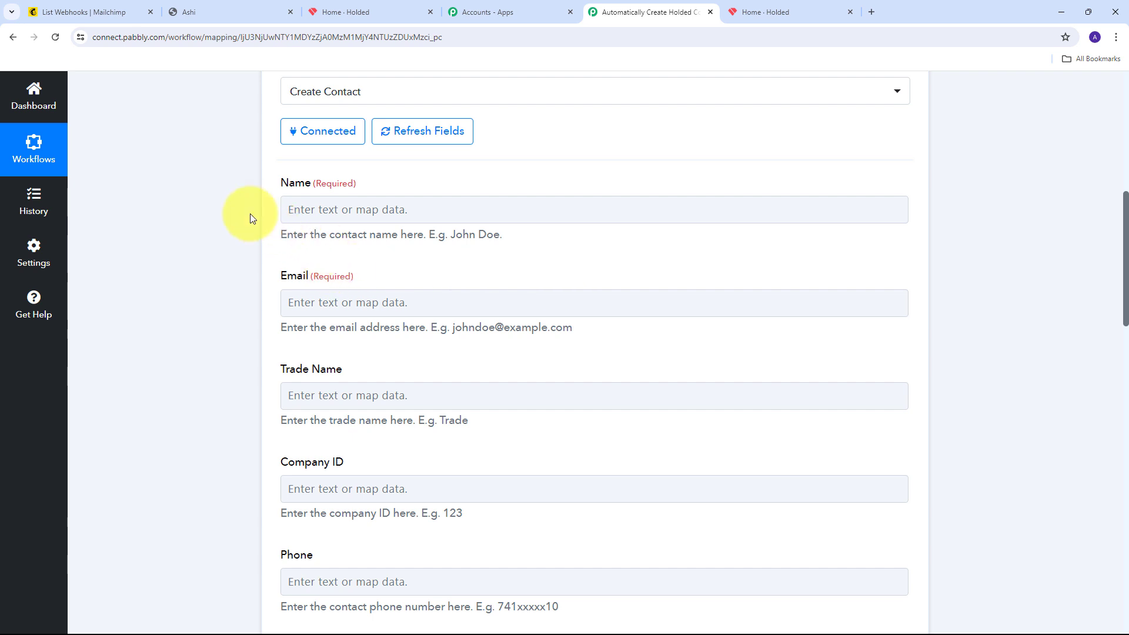
pyautogui.click(468, 206)
pyautogui.scroll(-2, 471, 205)
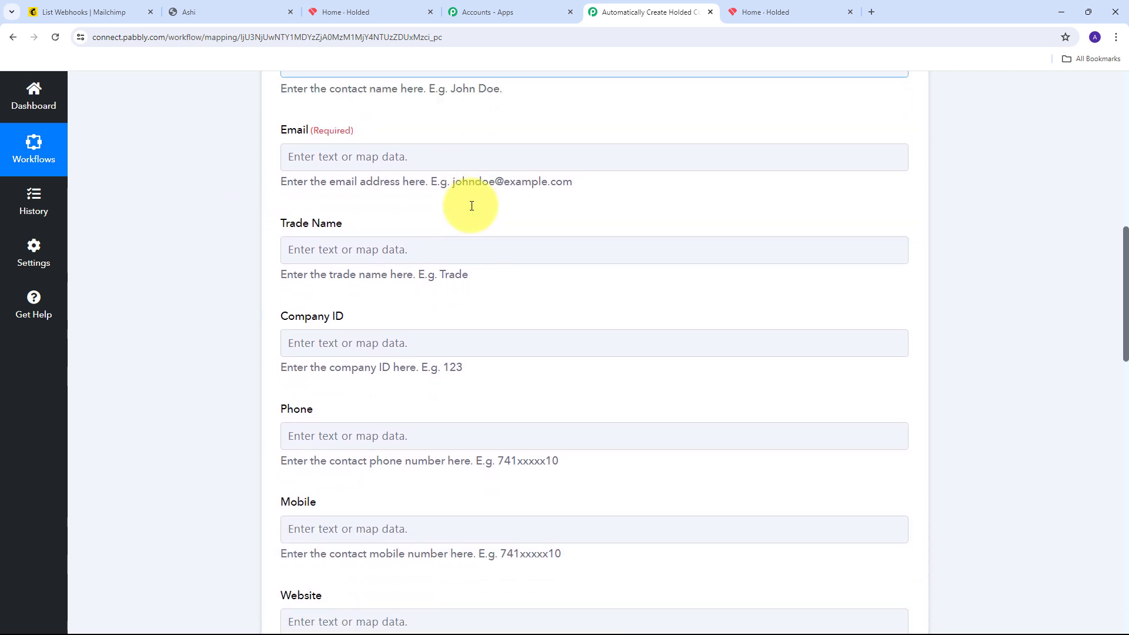
pyautogui.scroll(2, 470, 205)
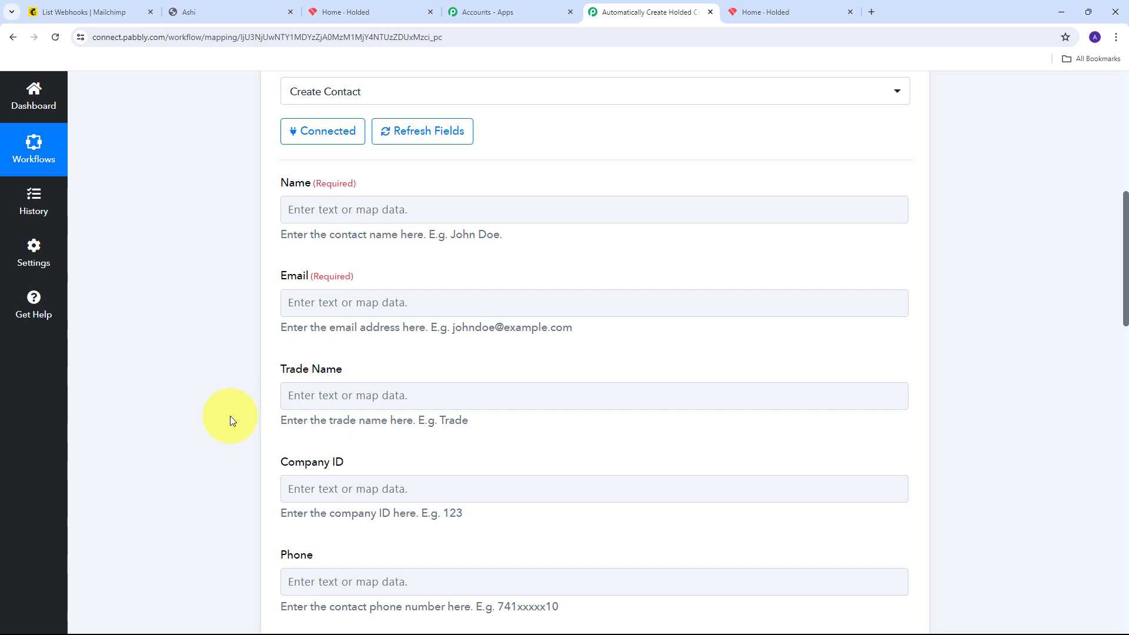
pyautogui.scroll(-1, 471, 378)
pyautogui.scroll(2, 245, 257)
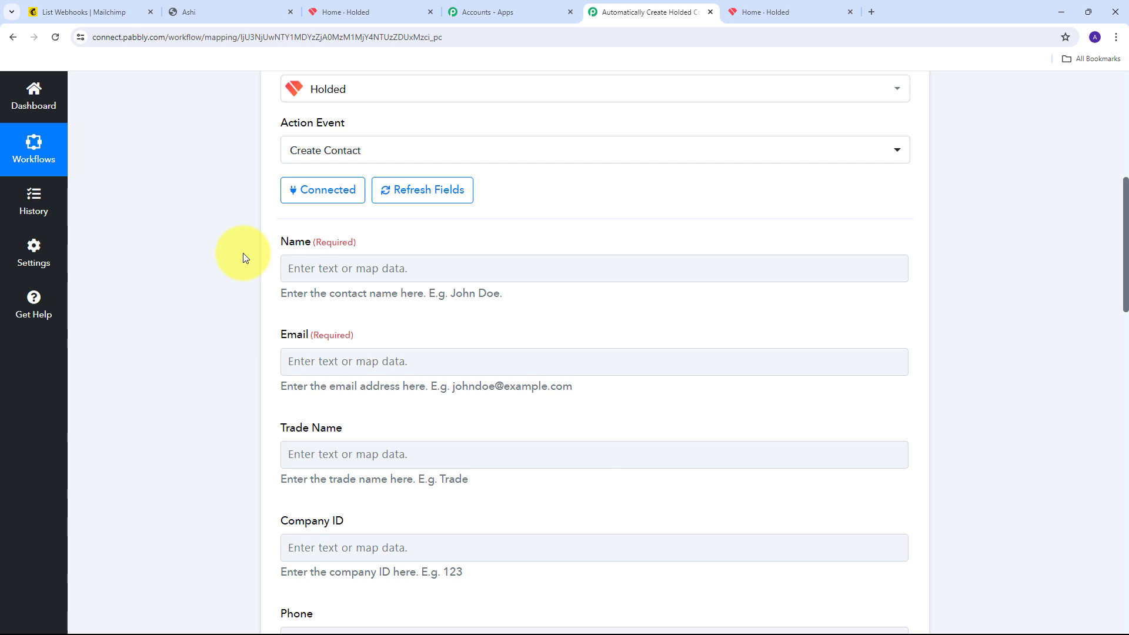
# Map the Mailchimp FNAME and LNAME values into the contact Name field
pyautogui.click(324, 268)
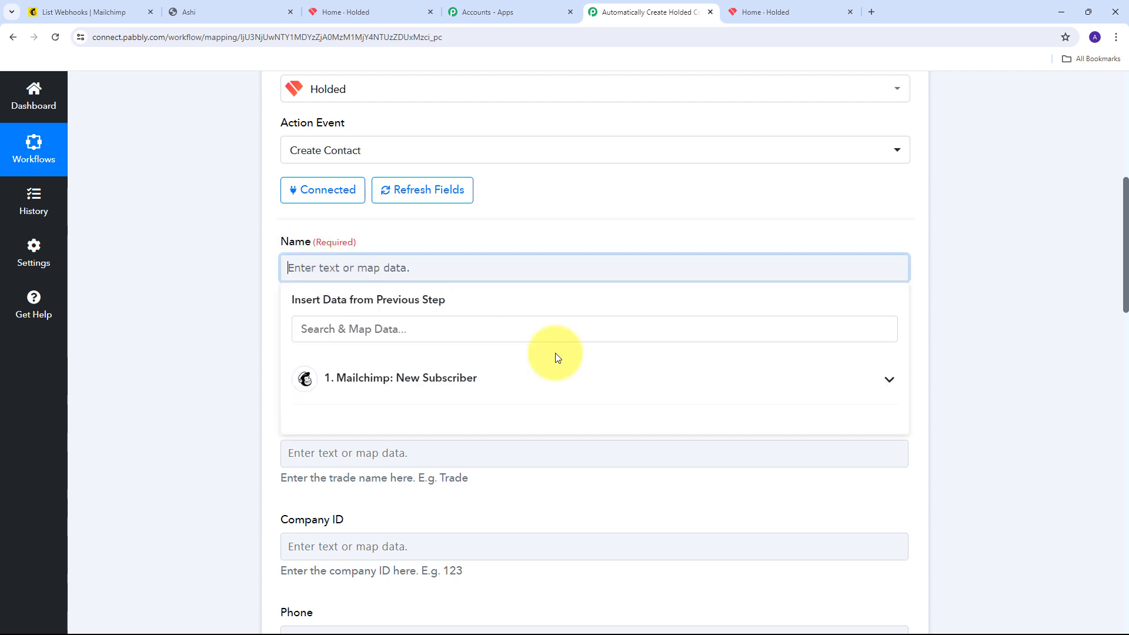
pyautogui.click(486, 385)
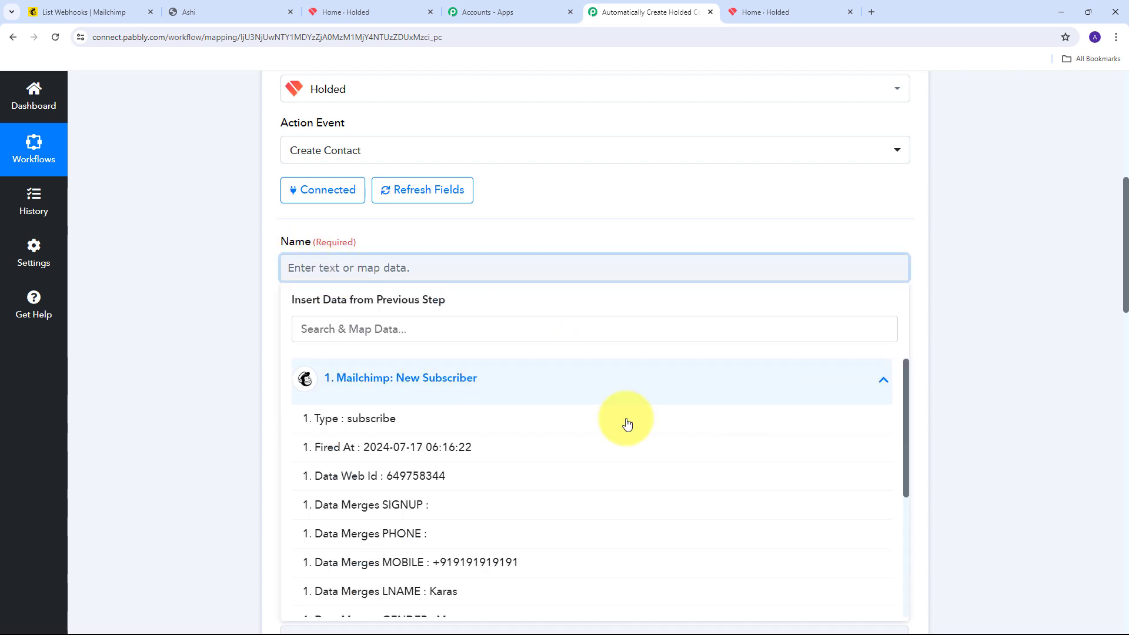
pyautogui.scroll(-3, 499, 429)
pyautogui.scroll(-1, 499, 427)
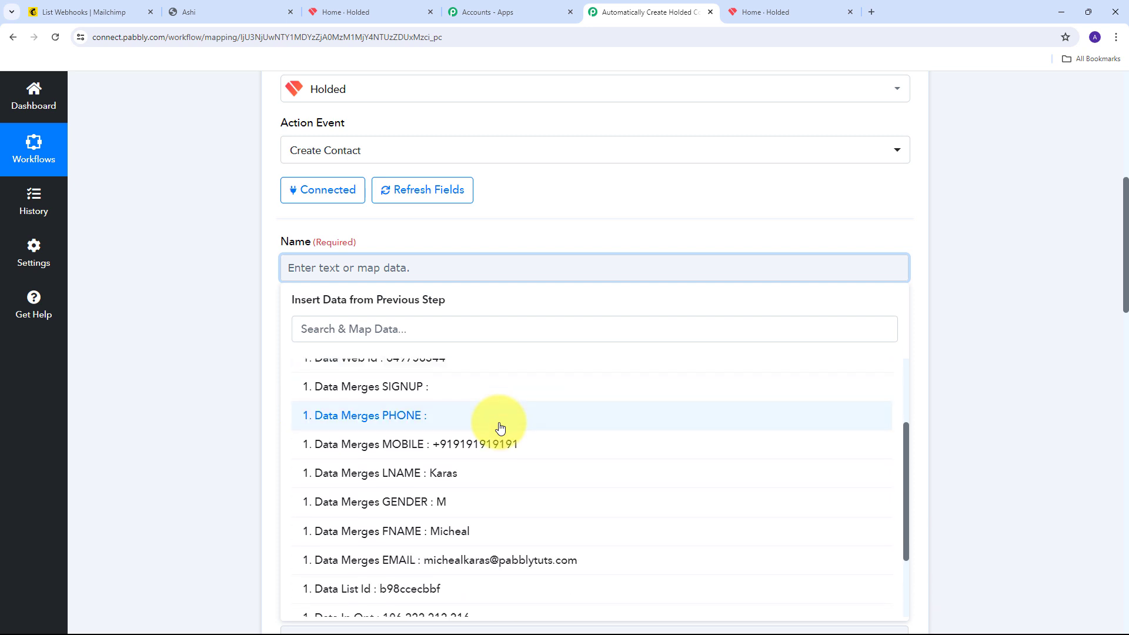
pyautogui.scroll(-2, 488, 436)
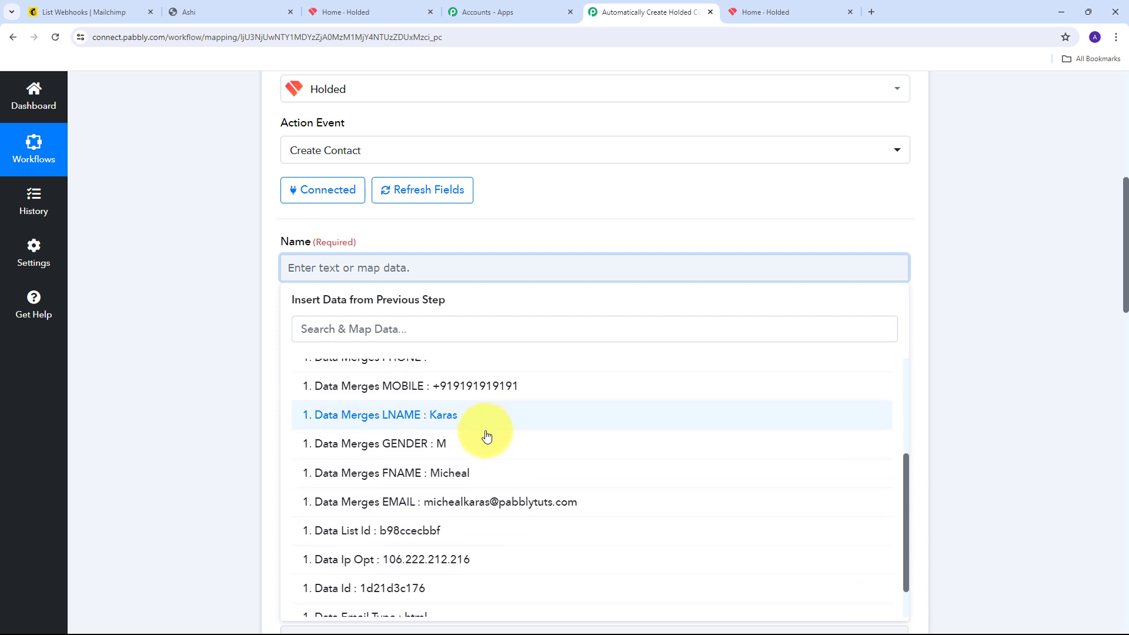
pyautogui.click(453, 480)
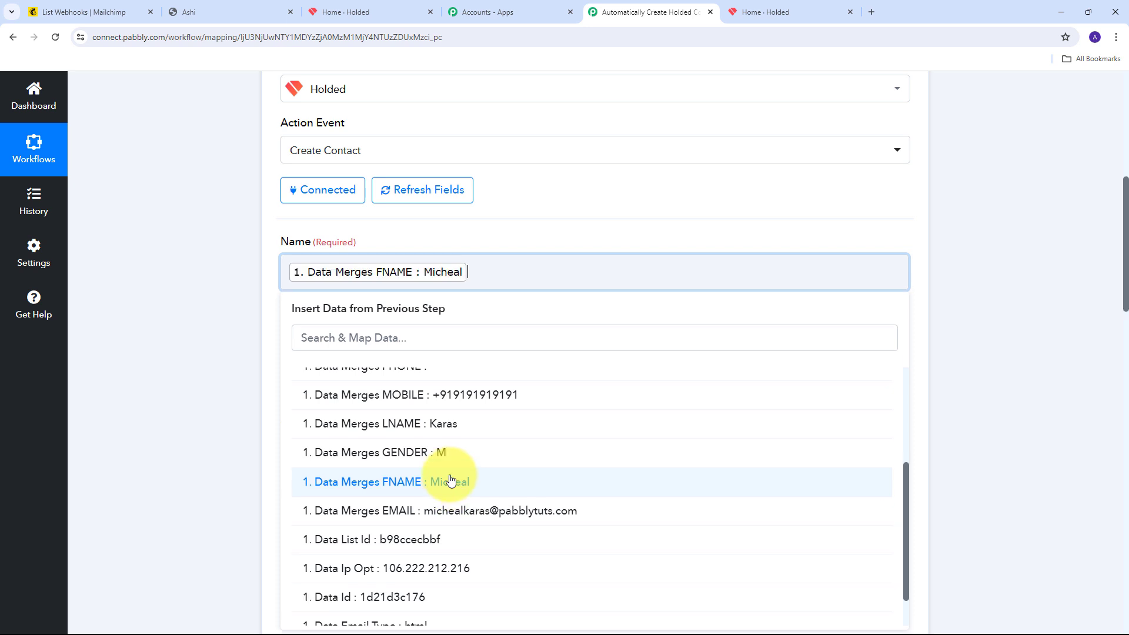
pyautogui.click(446, 428)
pyautogui.click(499, 222)
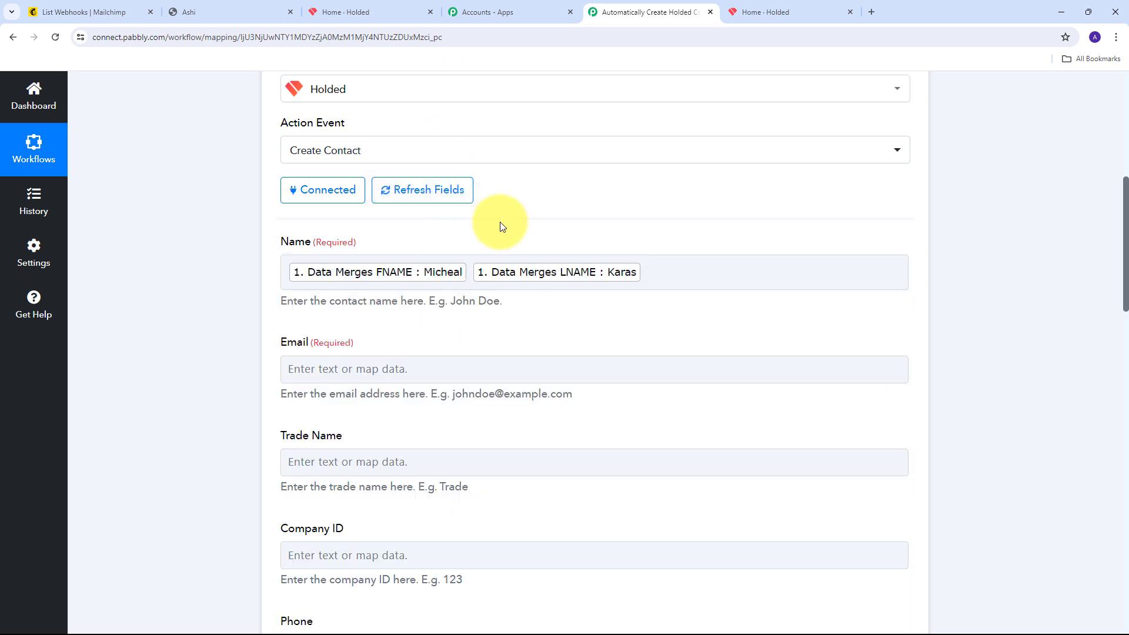
# Map the Mailchimp EMAIL value into the contact Email field
pyautogui.scroll(-2, 360, 232)
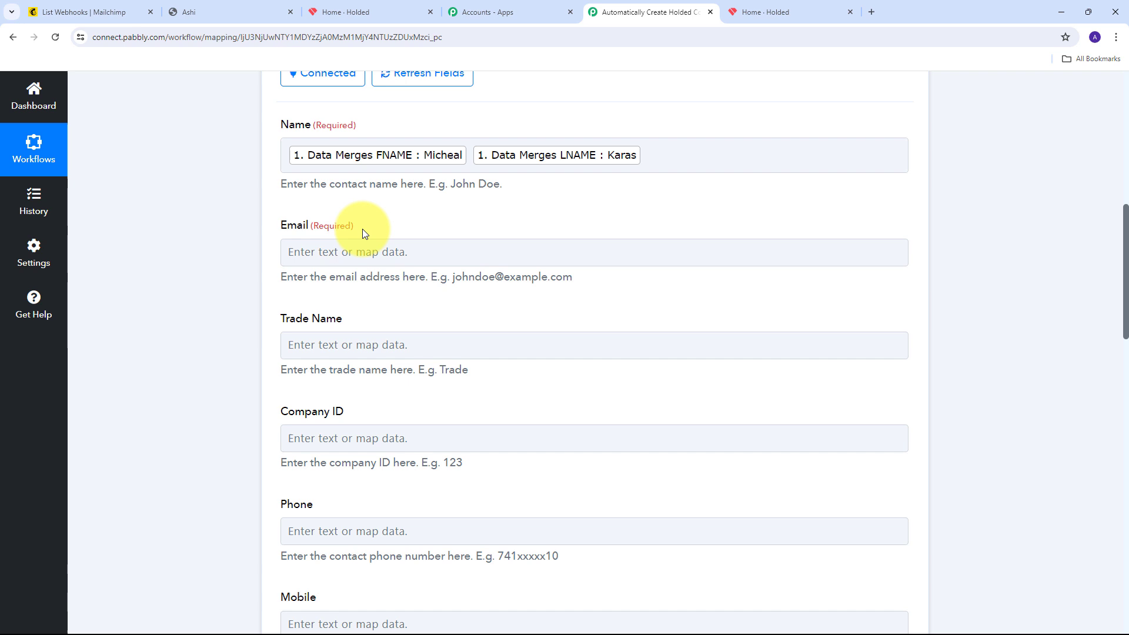
pyautogui.click(334, 253)
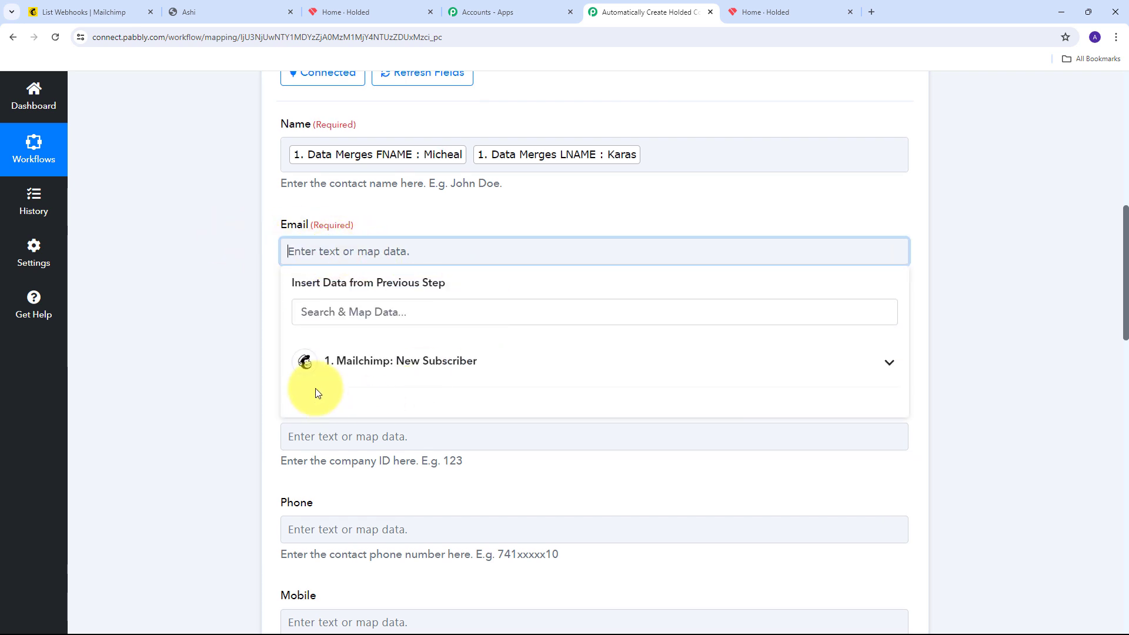
pyautogui.click(498, 369)
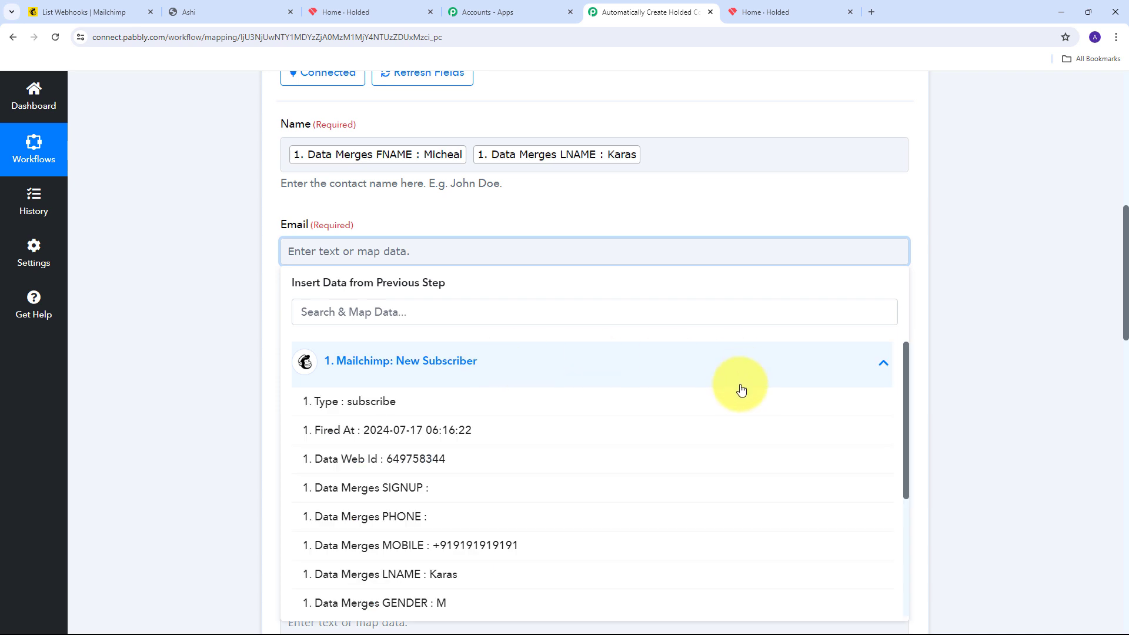
pyautogui.scroll(-3, 504, 428)
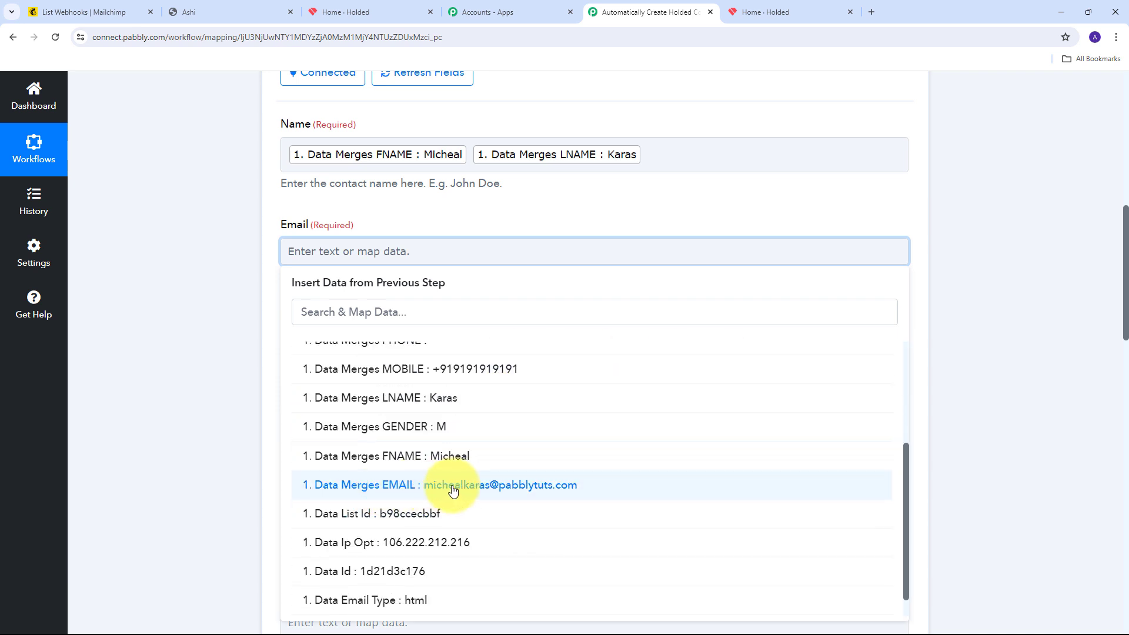
pyautogui.click(508, 486)
pyautogui.click(156, 302)
# Map the Mailchimp MOBILE value into the contact Phone field
pyautogui.scroll(-3, 459, 283)
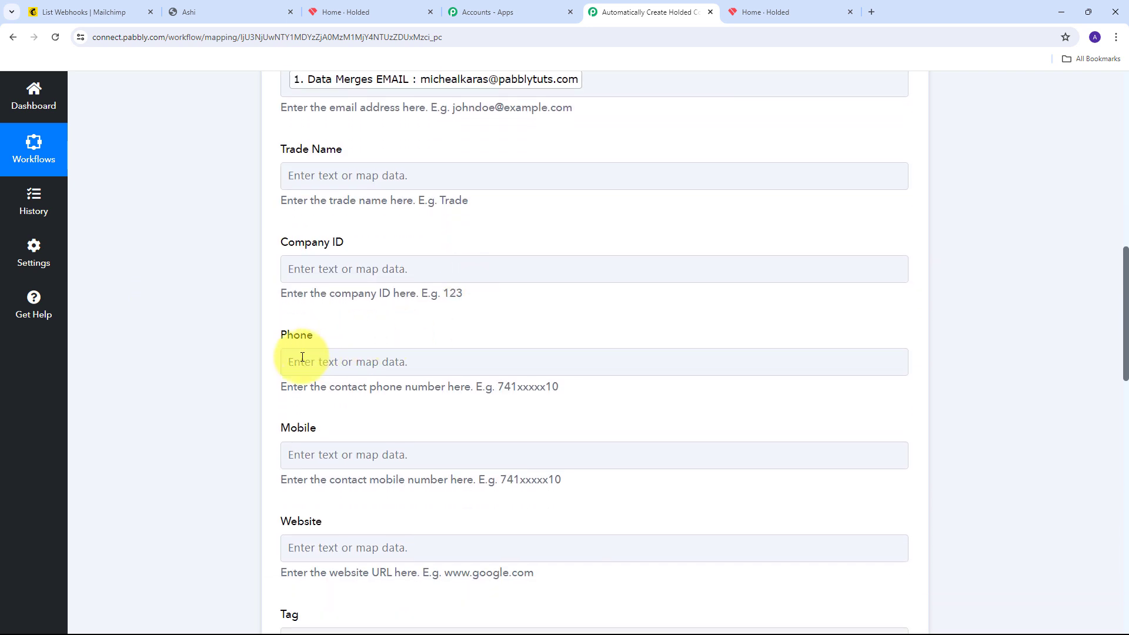
pyautogui.click(344, 366)
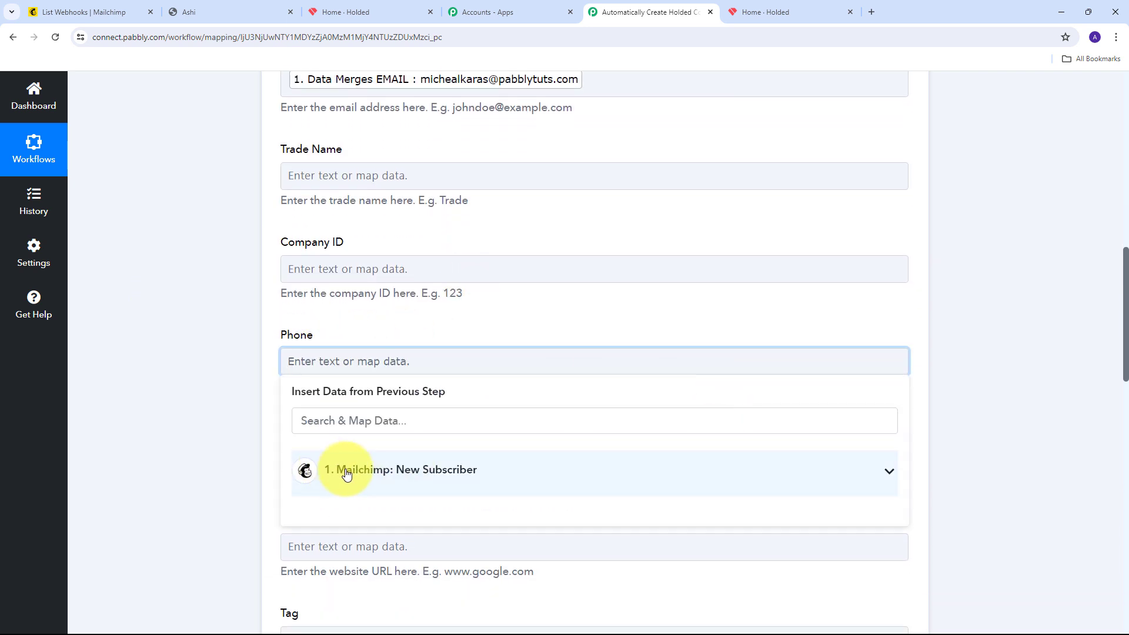
pyautogui.click(467, 470)
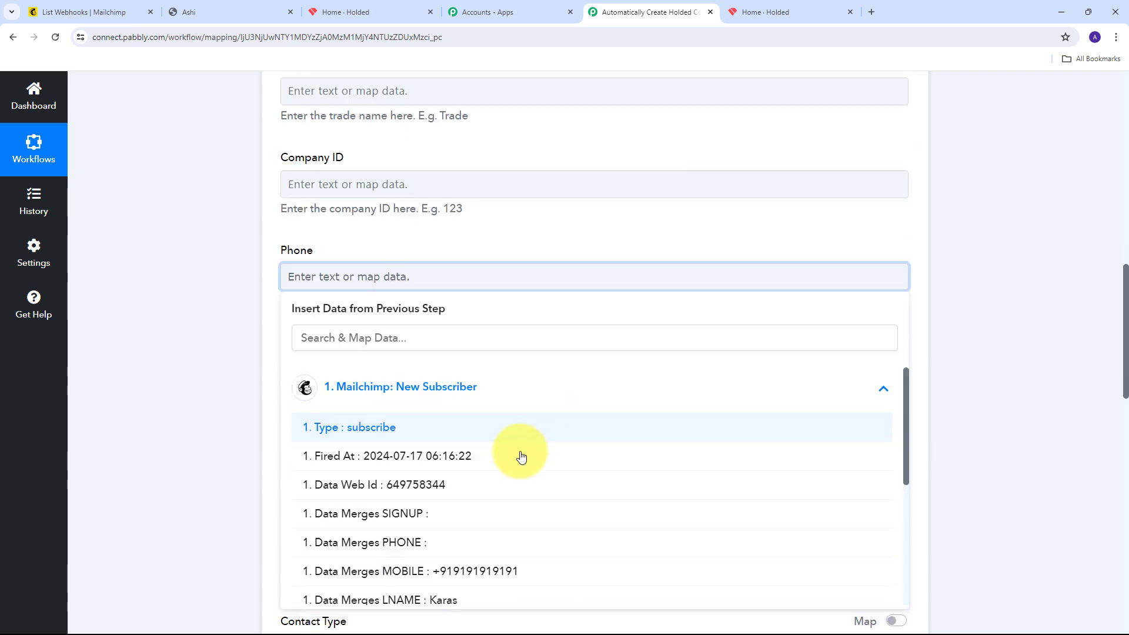
pyautogui.scroll(-3, 521, 456)
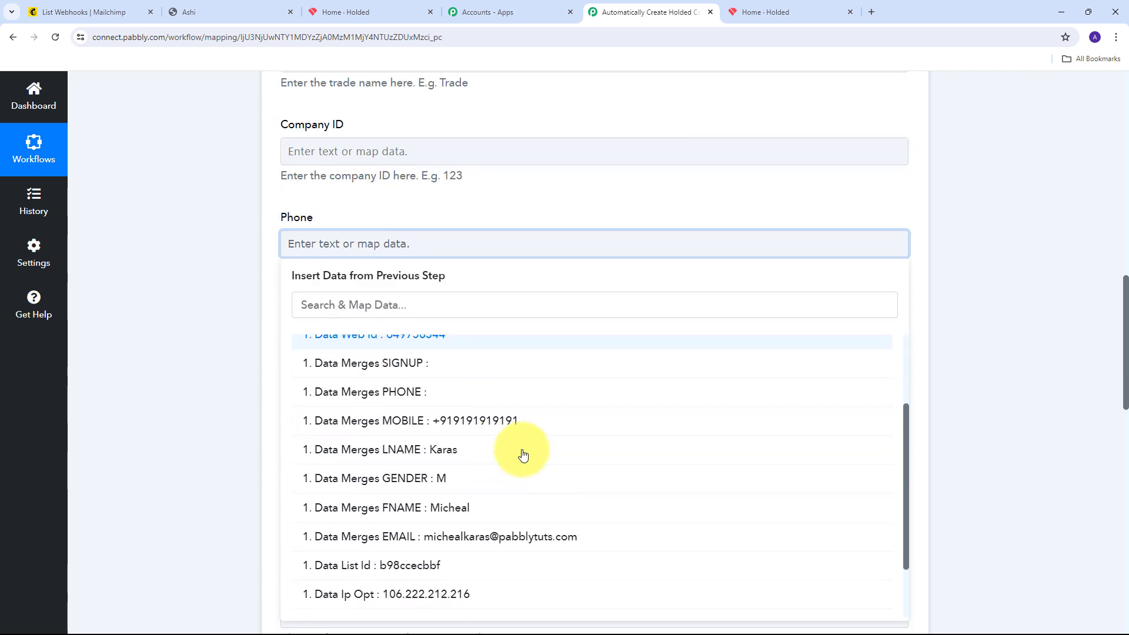
pyautogui.click(465, 427)
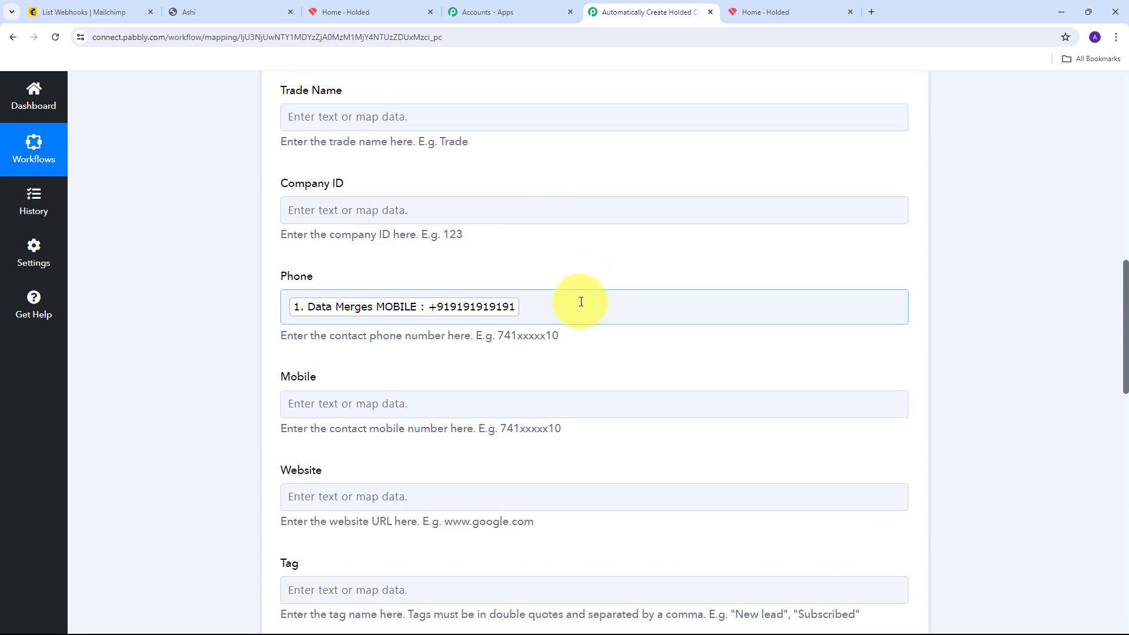
pyautogui.scroll(3, 472, 229)
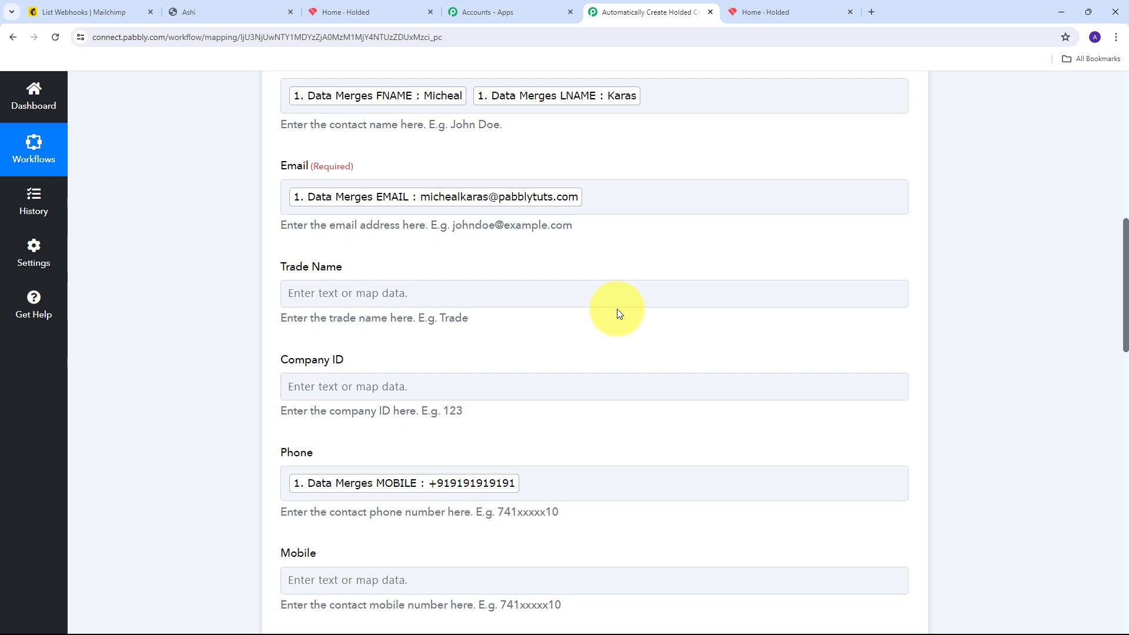
pyautogui.scroll(-3, 618, 287)
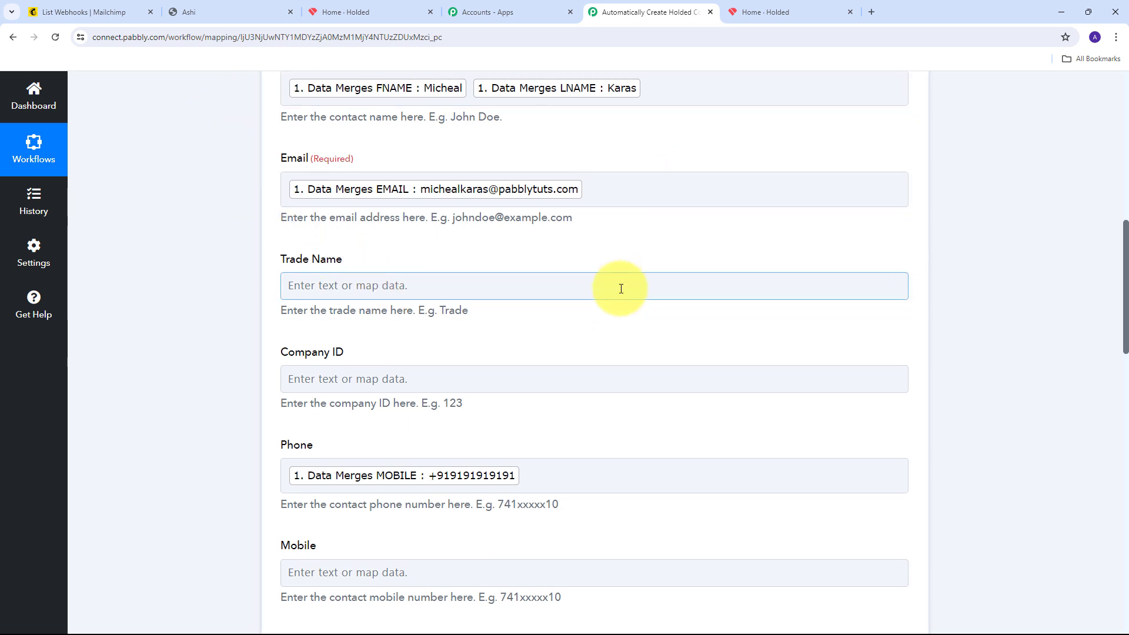
pyautogui.scroll(2, 553, 245)
pyautogui.scroll(-1, 554, 246)
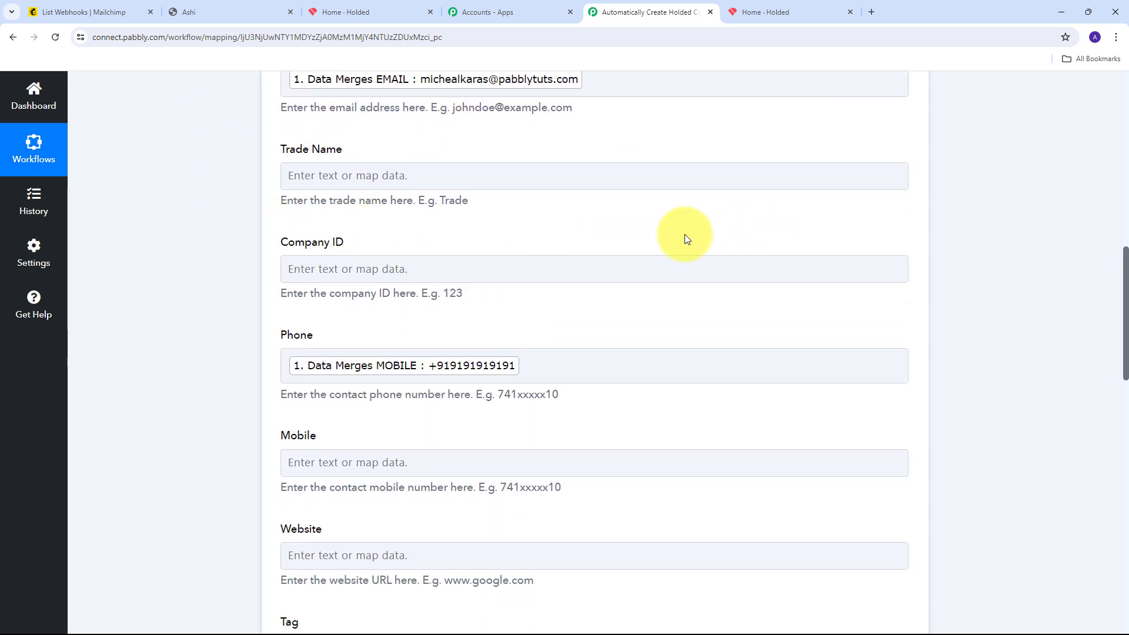
pyautogui.scroll(-1, 664, 265)
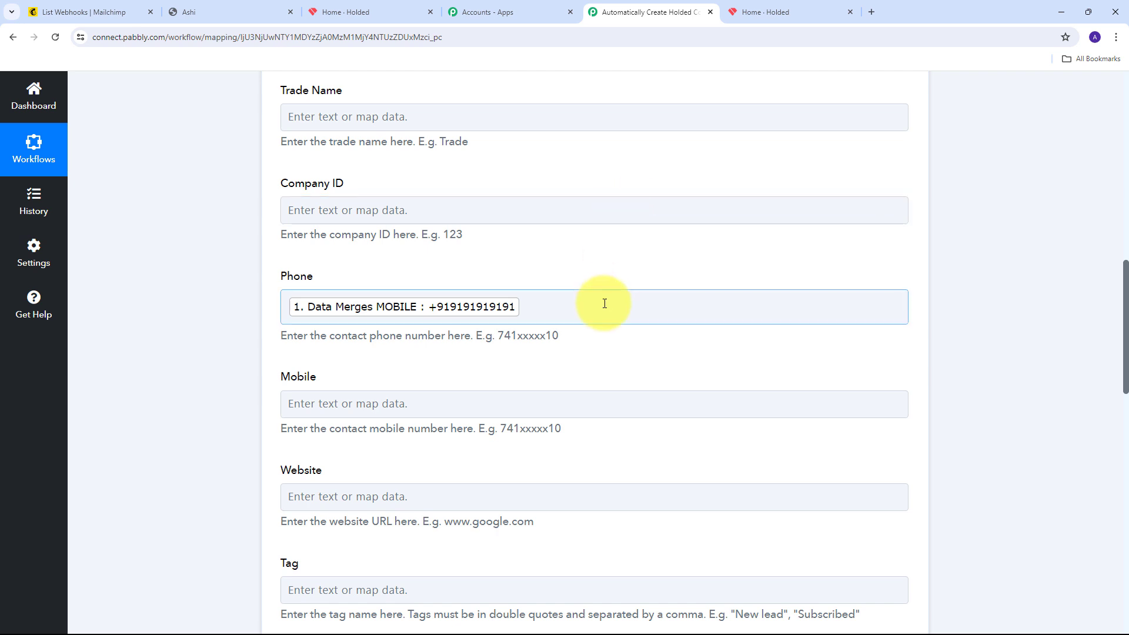
pyautogui.scroll(-5, 698, 234)
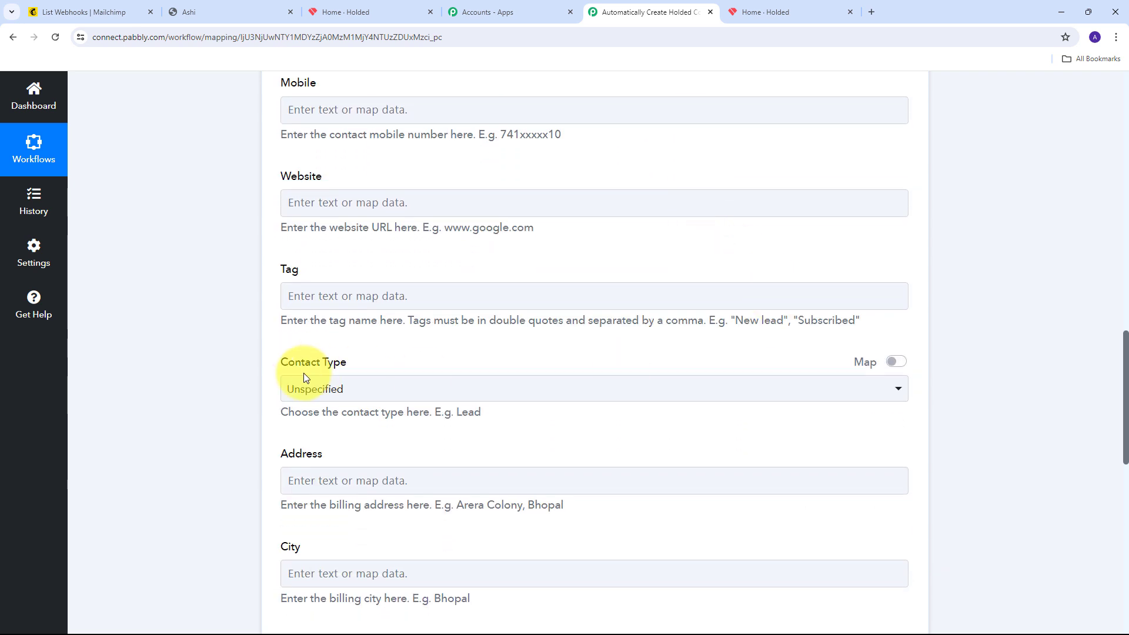
# Set the Holded Create Contact step's Contact Type to Lead
pyautogui.click(645, 391)
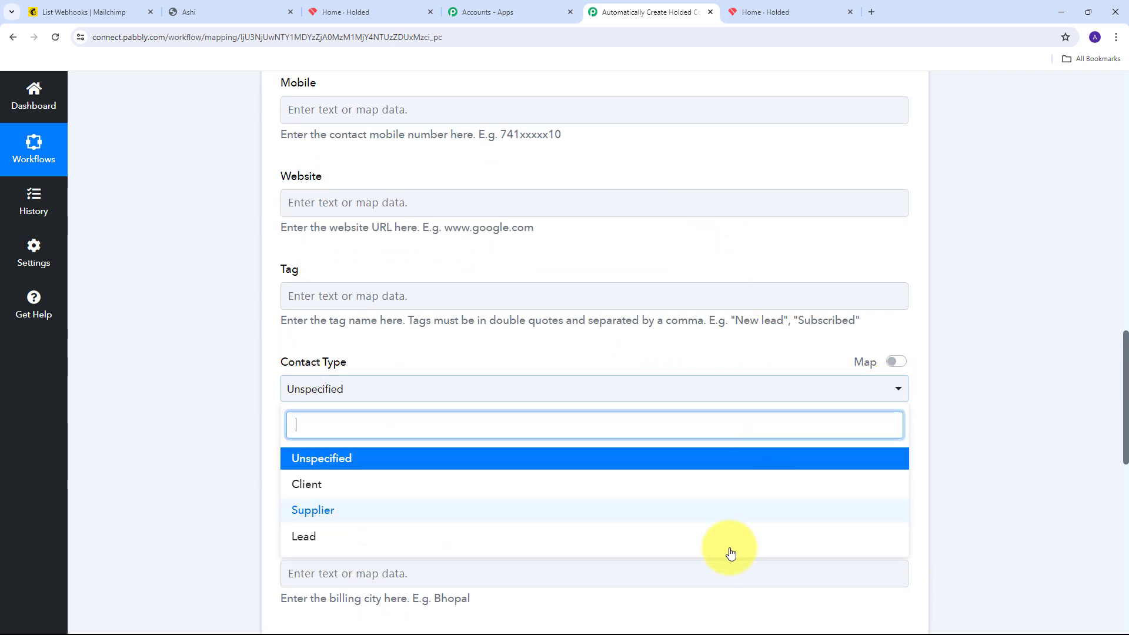
pyautogui.click(324, 538)
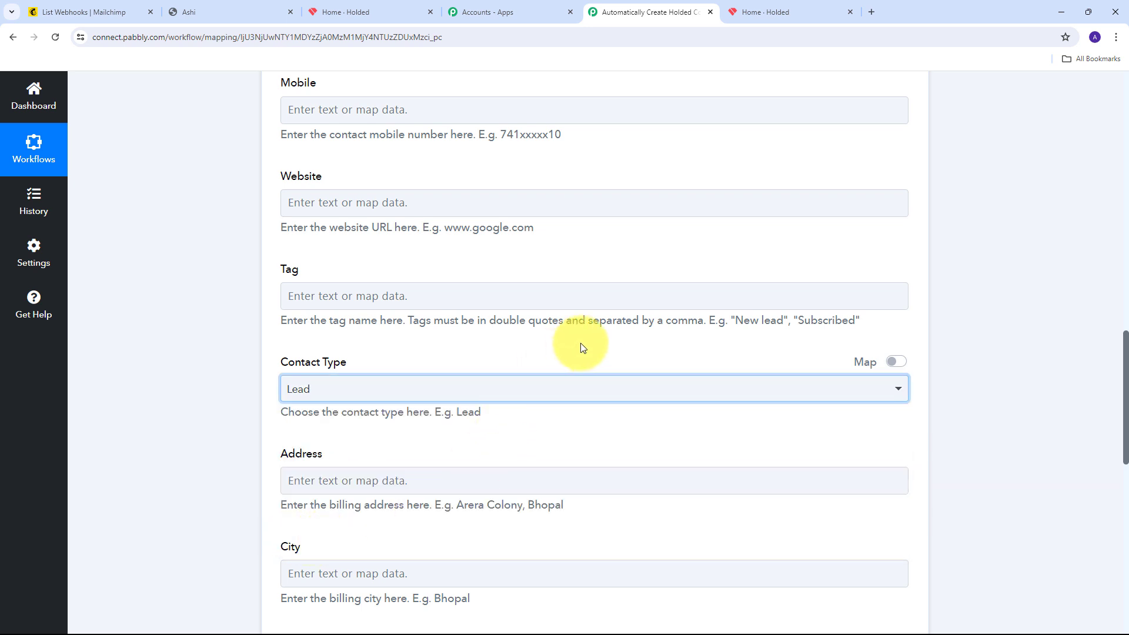
pyautogui.scroll(-8, 604, 289)
pyautogui.scroll(-4, 602, 288)
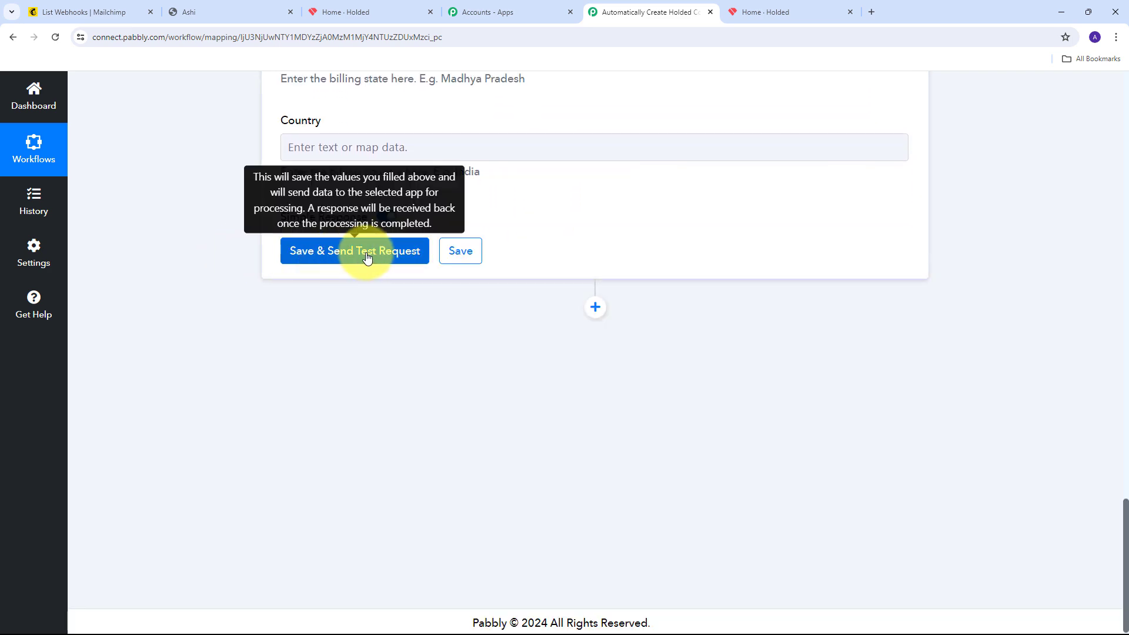
# Save the Holded step and send a test request returning Info 'Created', then switch to Holded
pyautogui.click(336, 256)
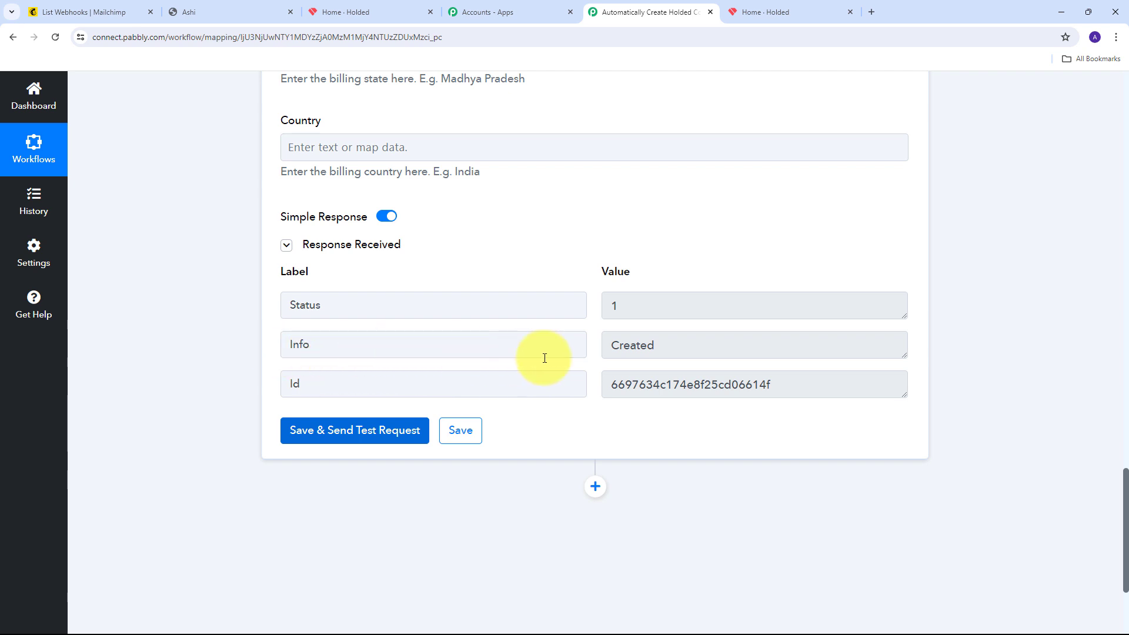
pyautogui.moveTo(728, 353); pyautogui.dragTo(531, 349)
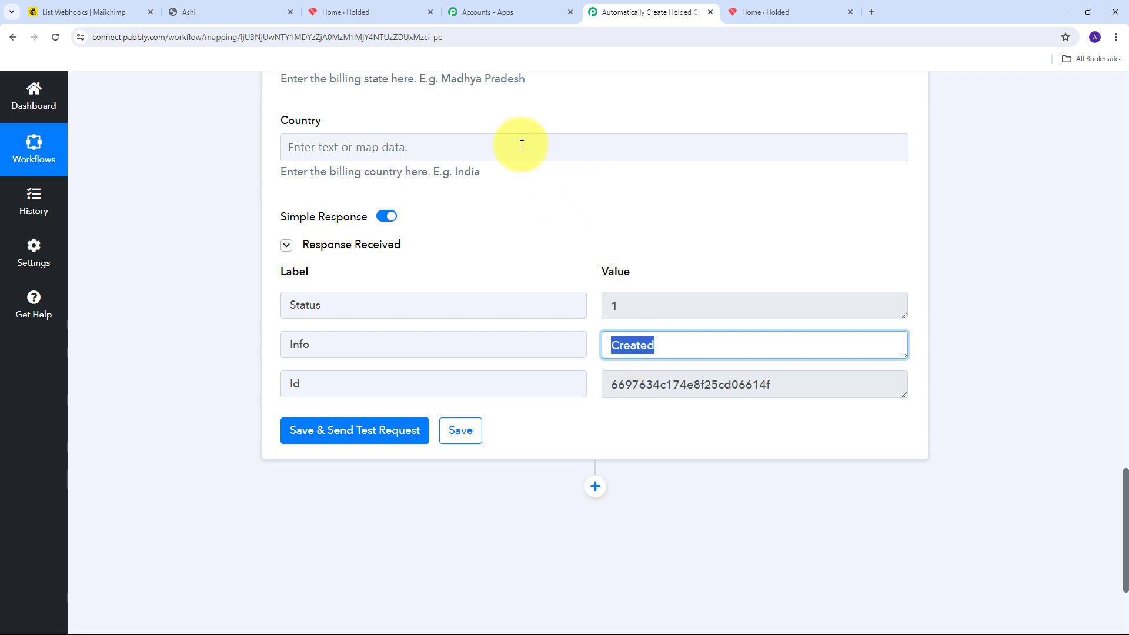
pyautogui.click(368, 13)
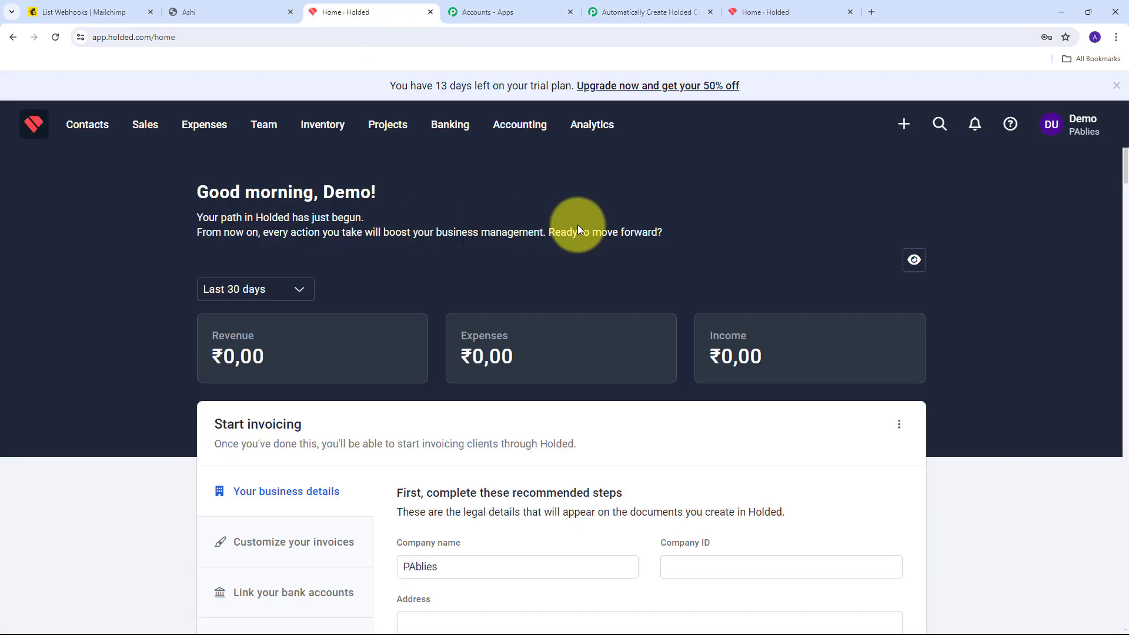
# Filter Holded's contacts list to Leads and open an existing lead's details
pyautogui.click(81, 127)
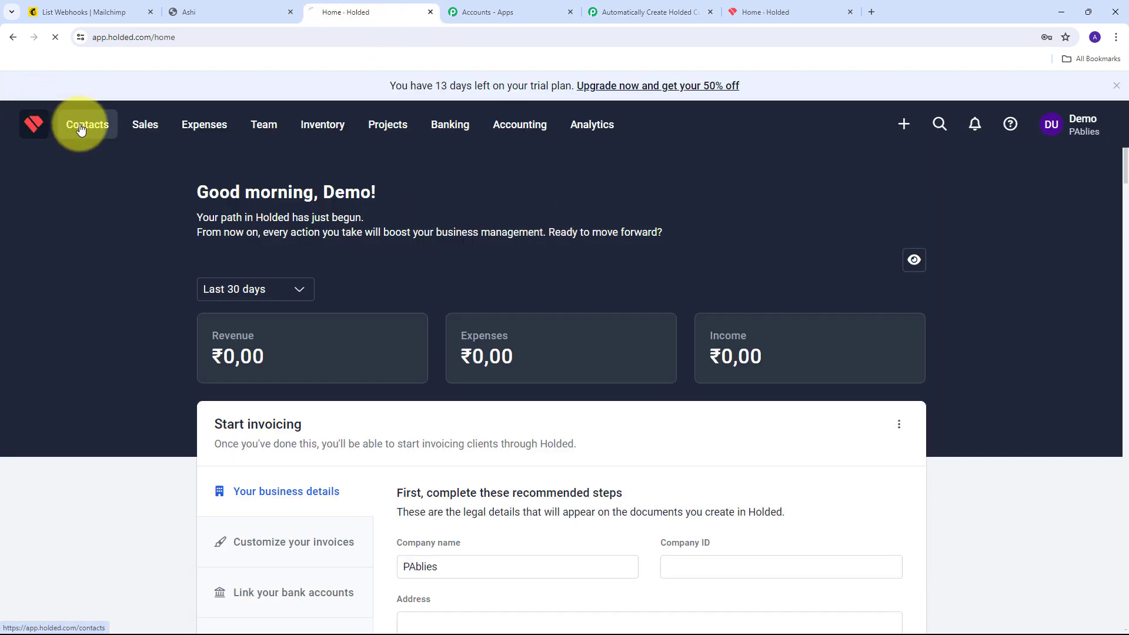
pyautogui.click(295, 237)
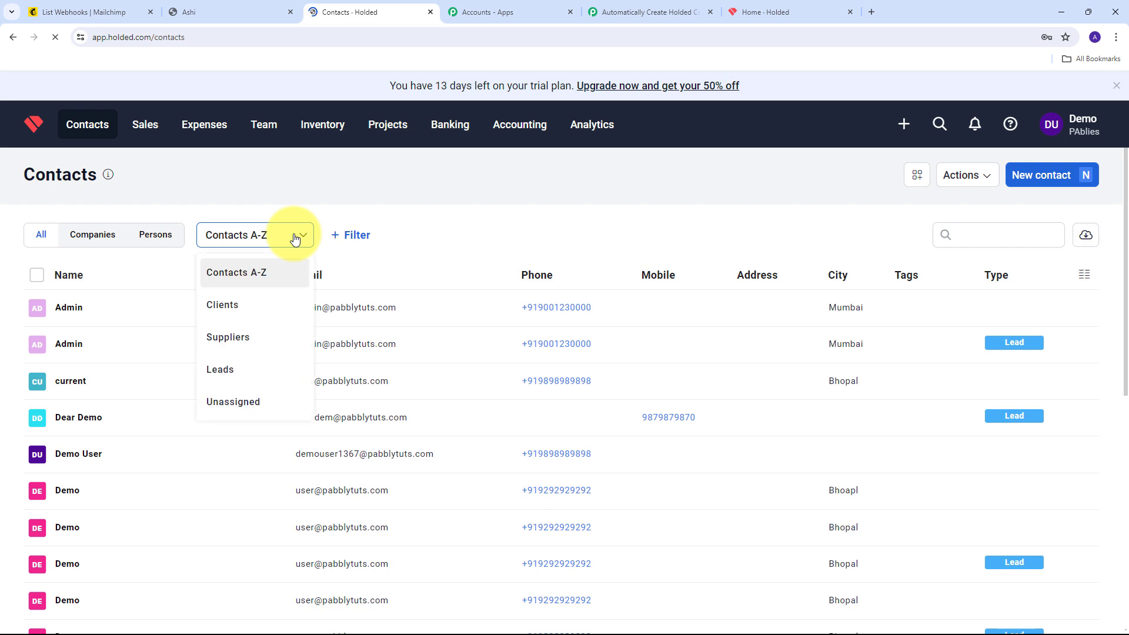
pyautogui.click(233, 367)
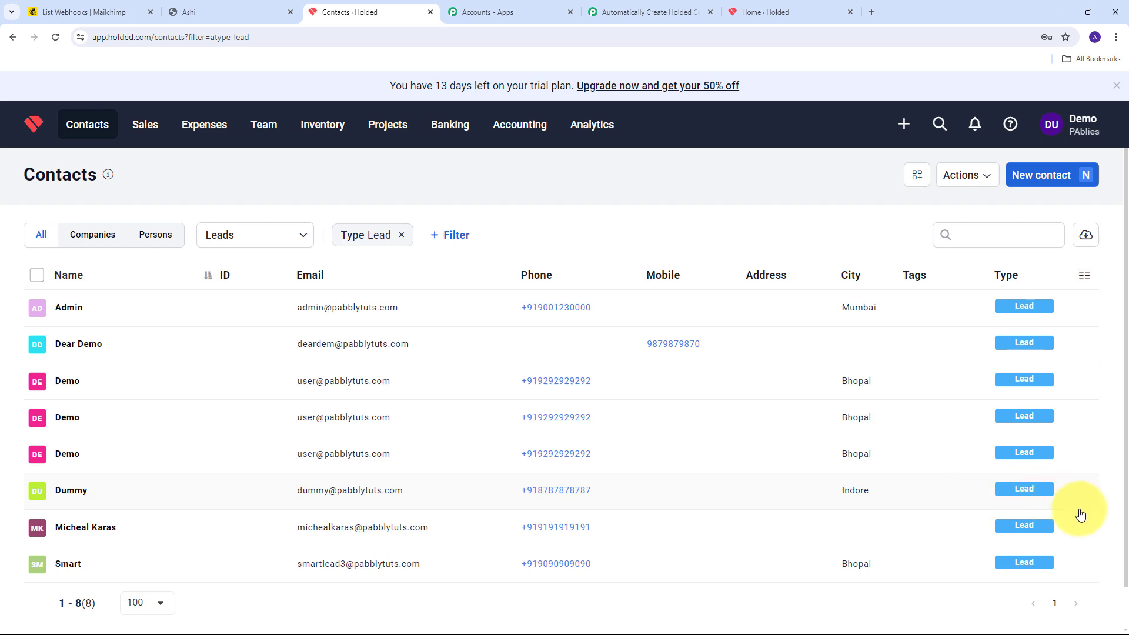
pyautogui.scroll(-1, 176, 505)
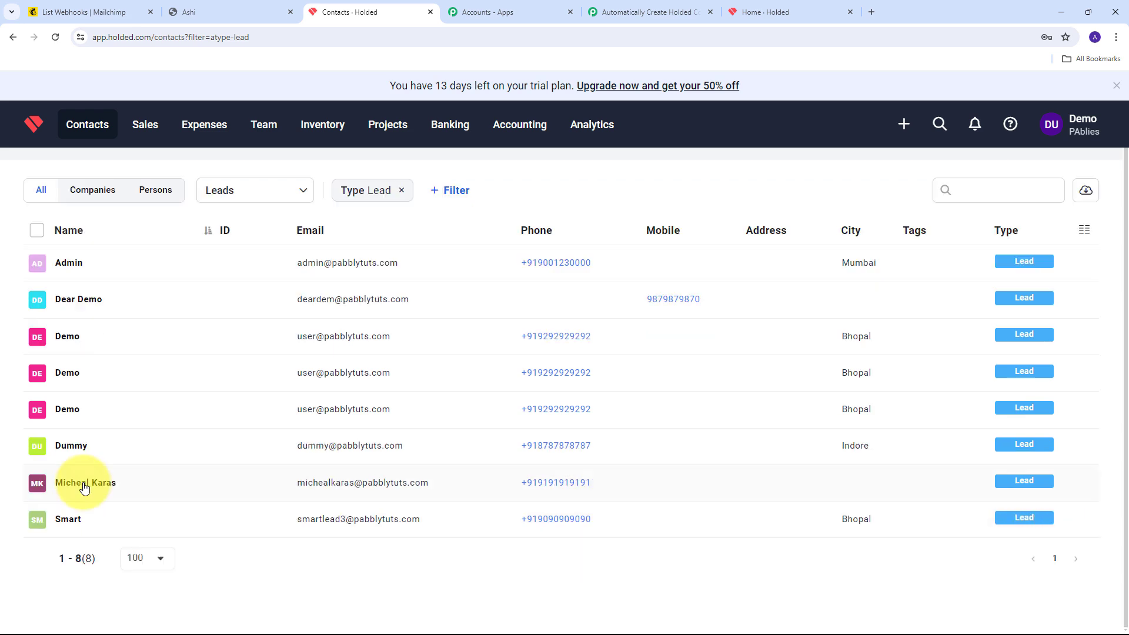
pyautogui.click(84, 486)
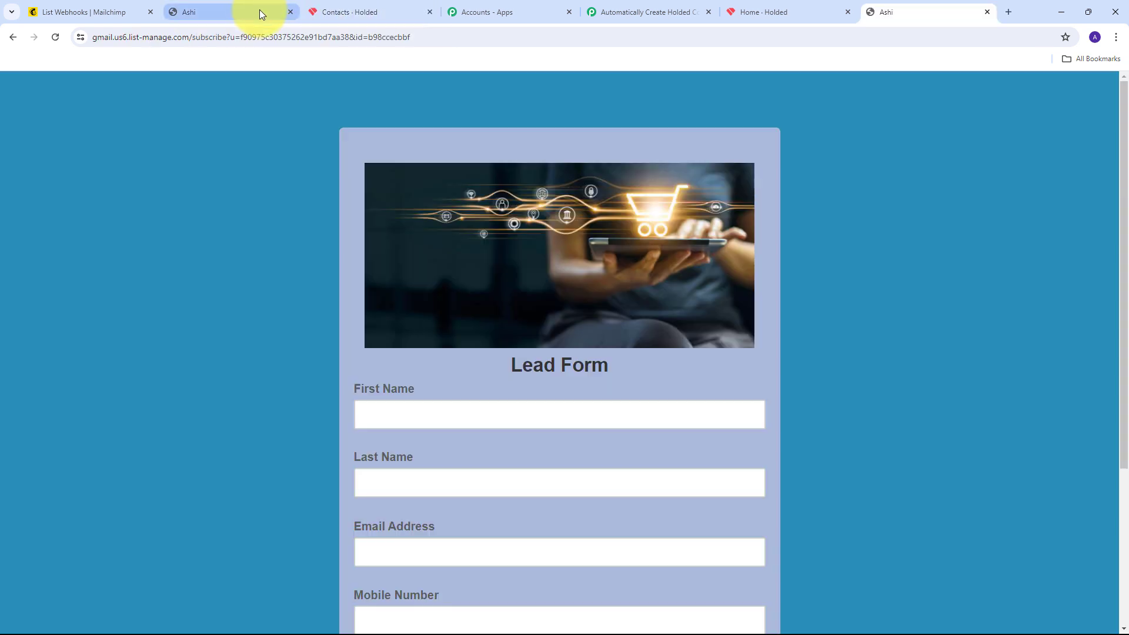
# Fill the lead form with the test subscriber's first name, last name and mobile number
pyautogui.scroll(-3, 507, 177)
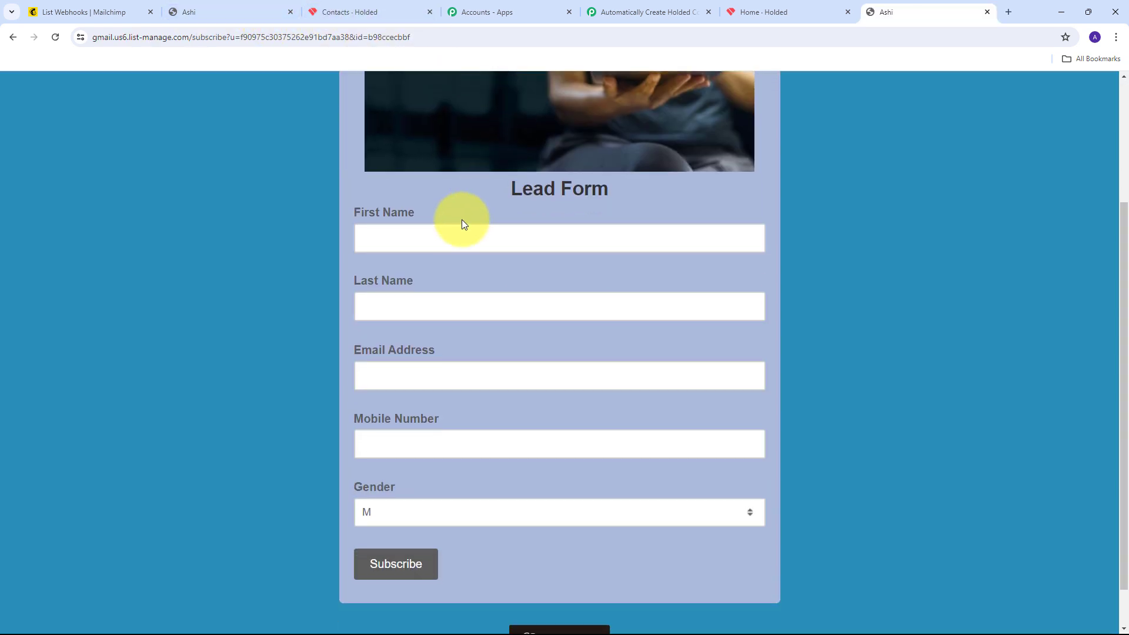
pyautogui.click(402, 233)
pyautogui.write('Jo')
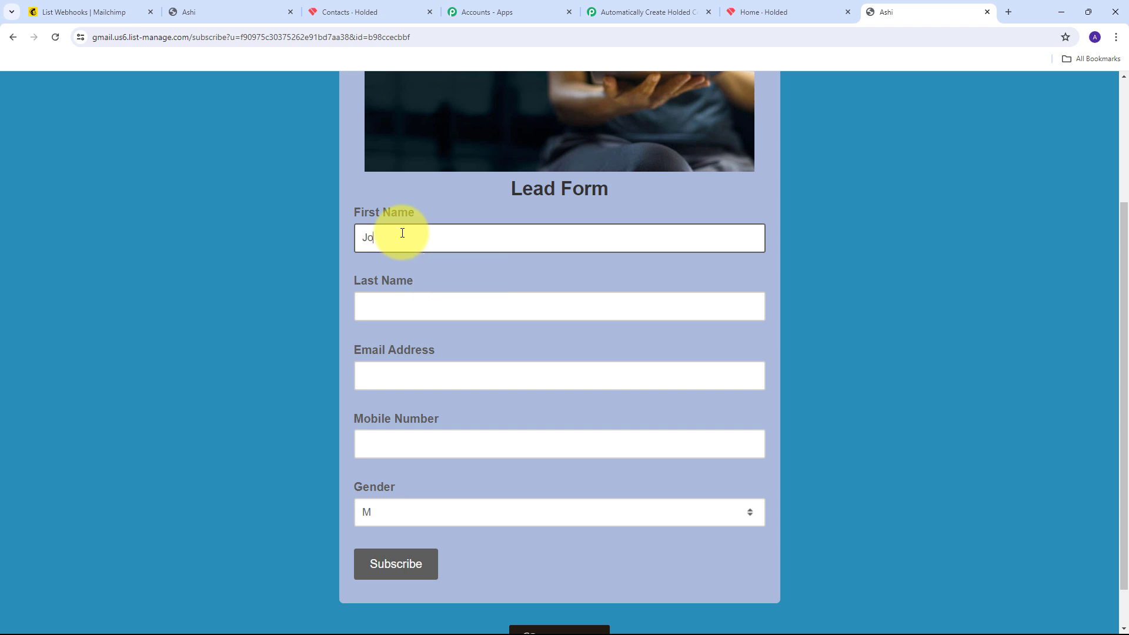
pyautogui.write('hn')
pyautogui.press('Tab')
pyautogui.write('Doe')
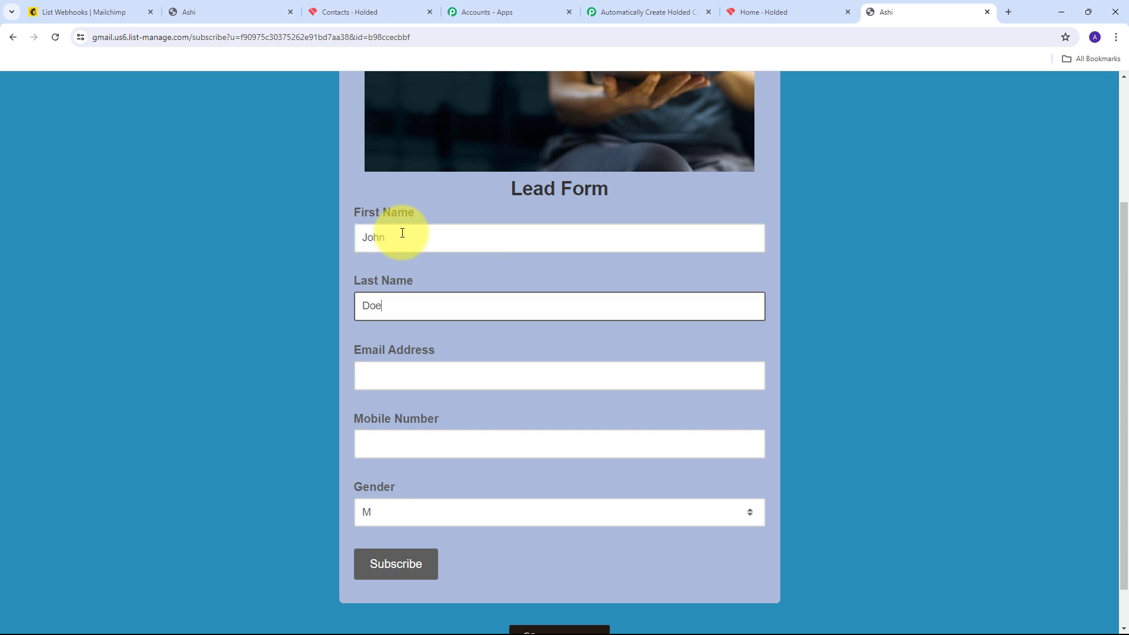
pyautogui.press('Tab')
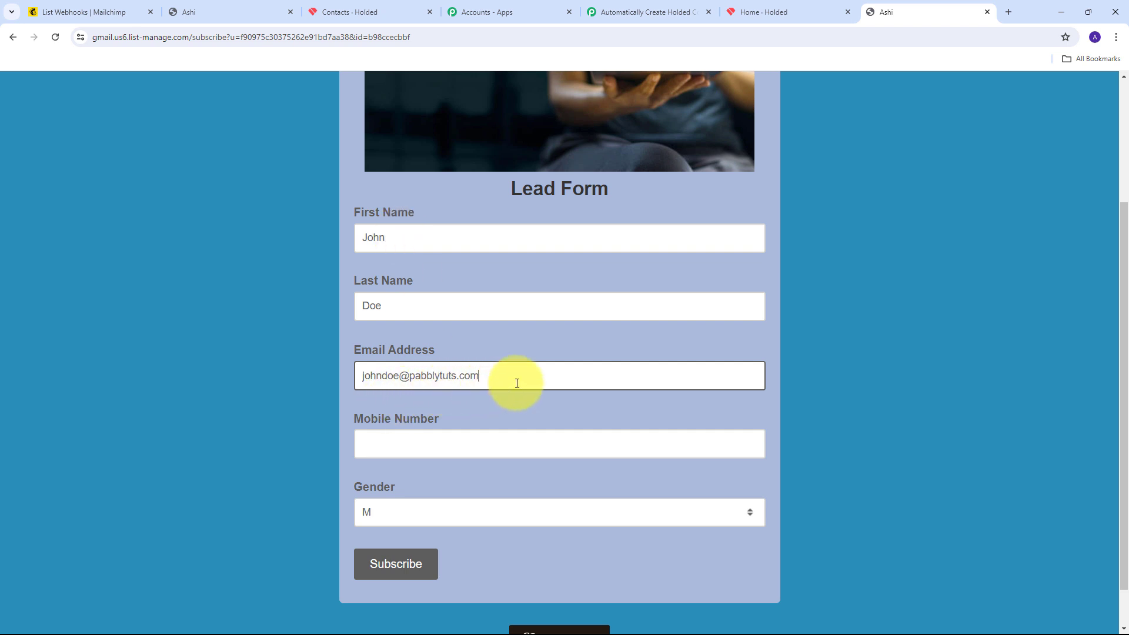
pyautogui.scroll(-1, 567, 355)
pyautogui.click(405, 396)
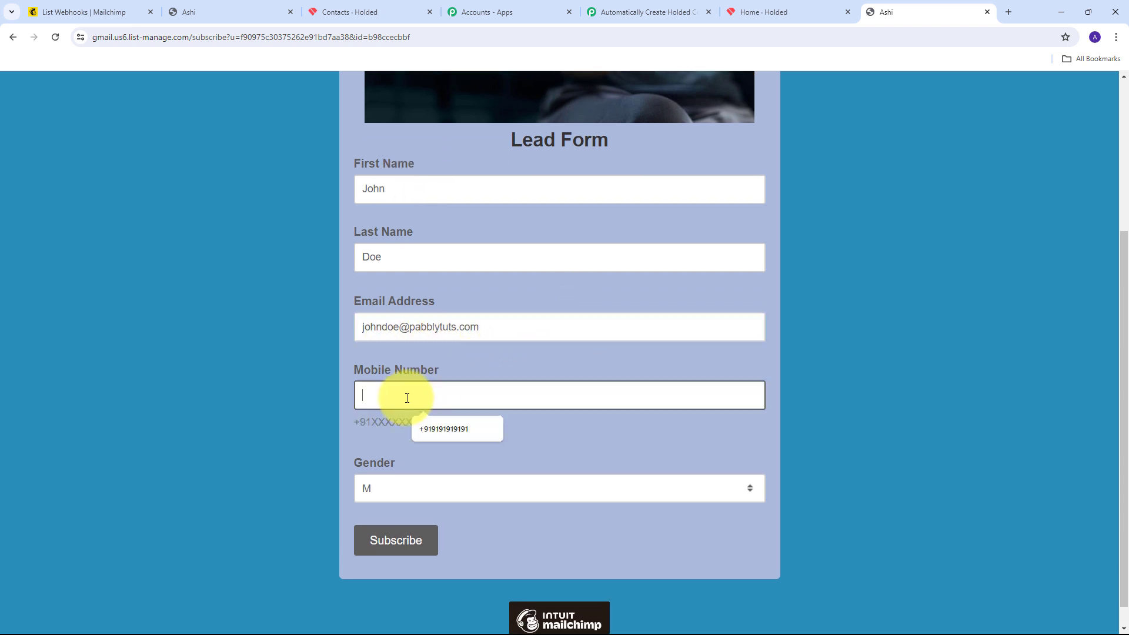
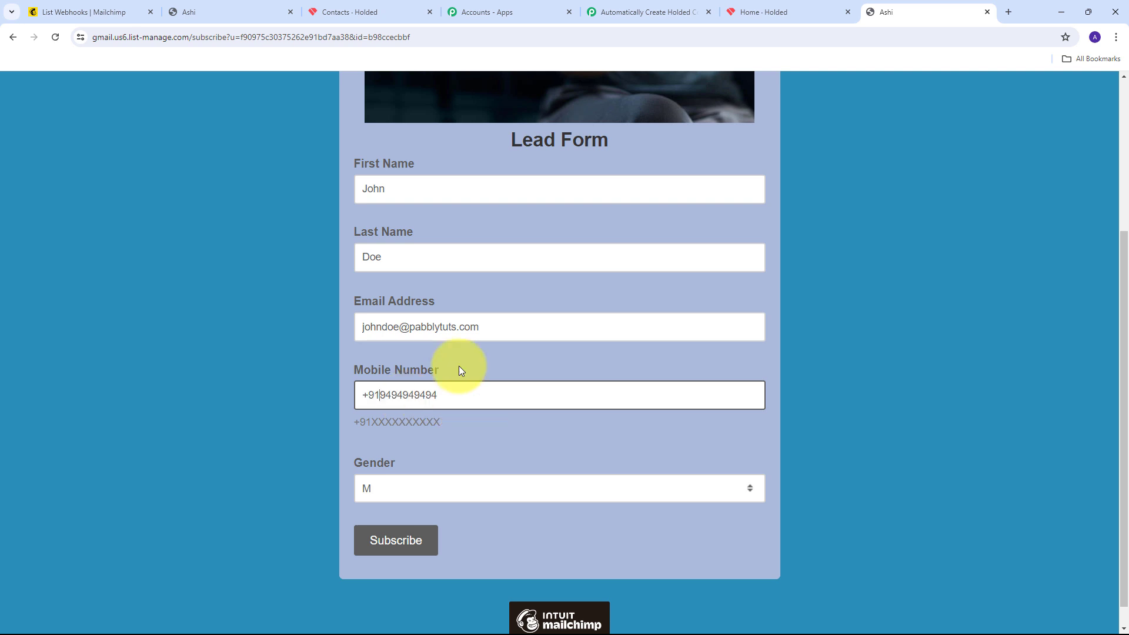
# Submit the lead form, passing the reCAPTCHA check to confirm the subscription
pyautogui.scroll(-1, 458, 365)
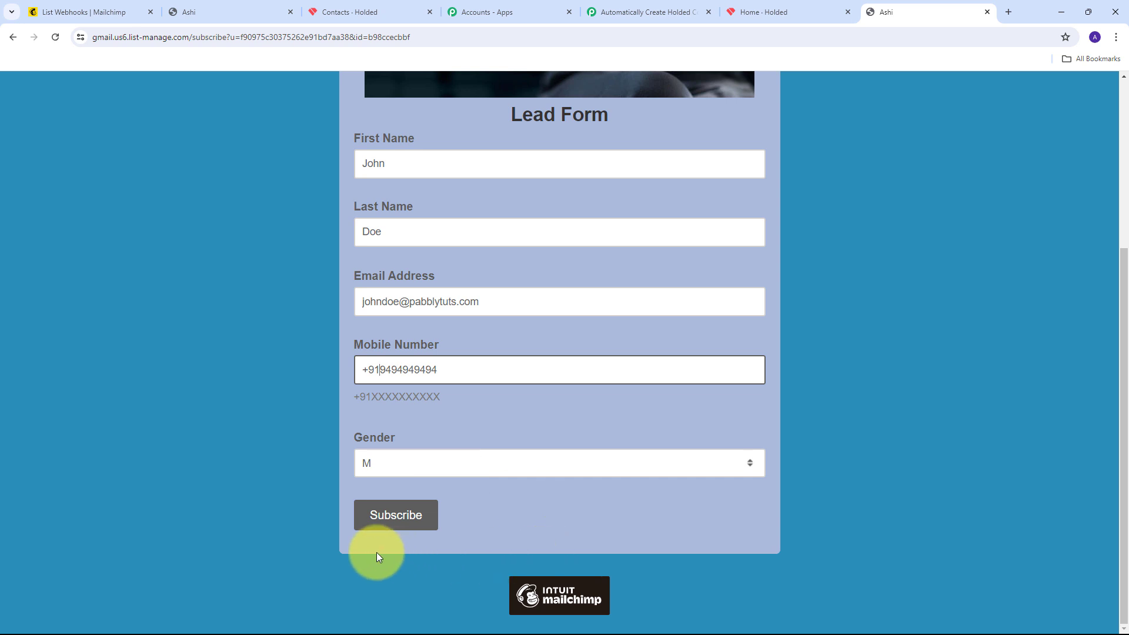
pyautogui.click(386, 518)
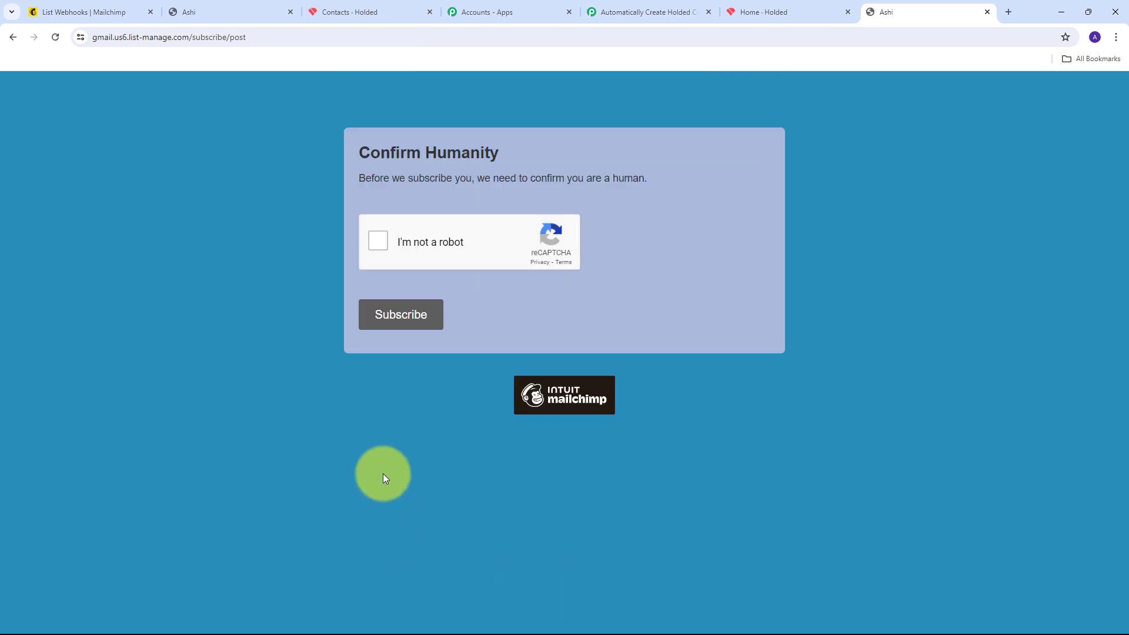
pyautogui.click(380, 241)
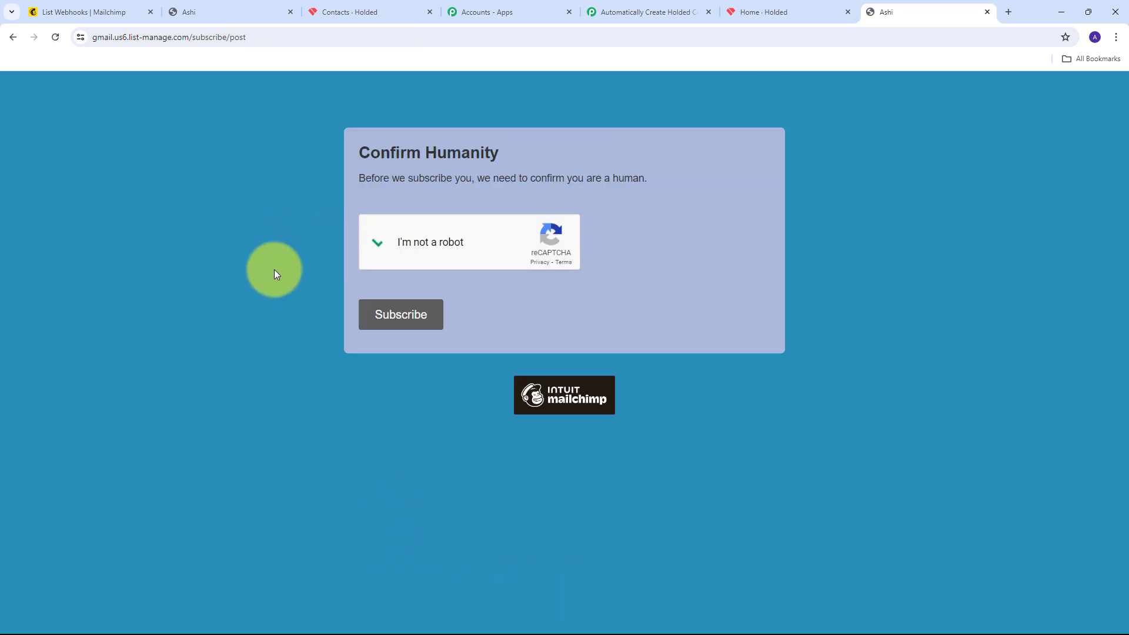
pyautogui.click(398, 323)
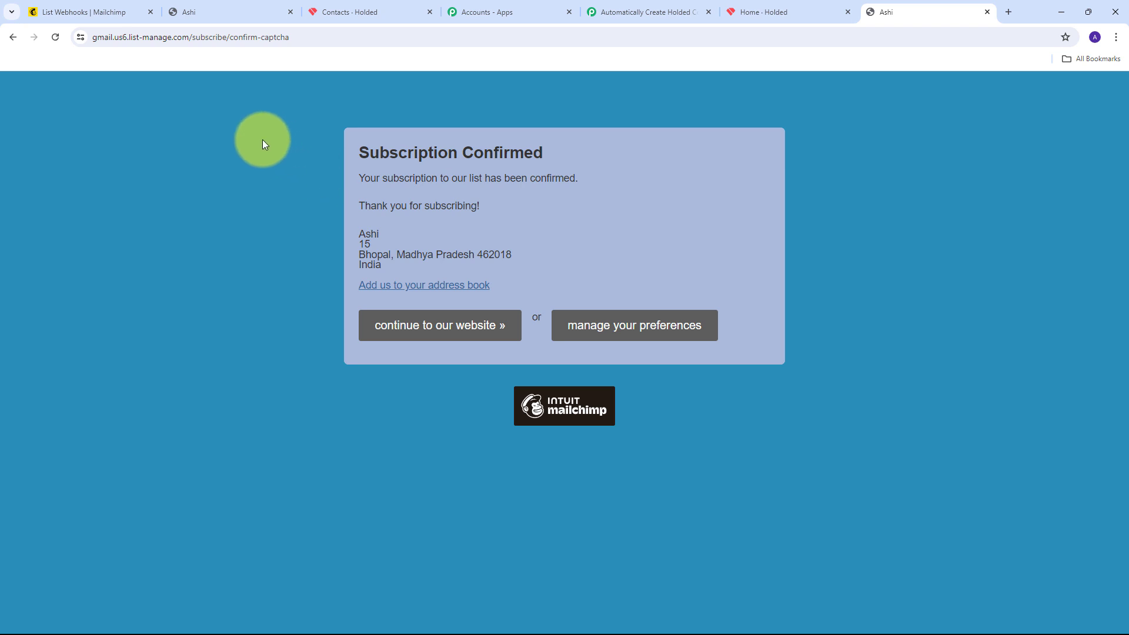
# Reload the Holded contacts list and open the new test subscriber's lead to check its details
pyautogui.click(366, 12)
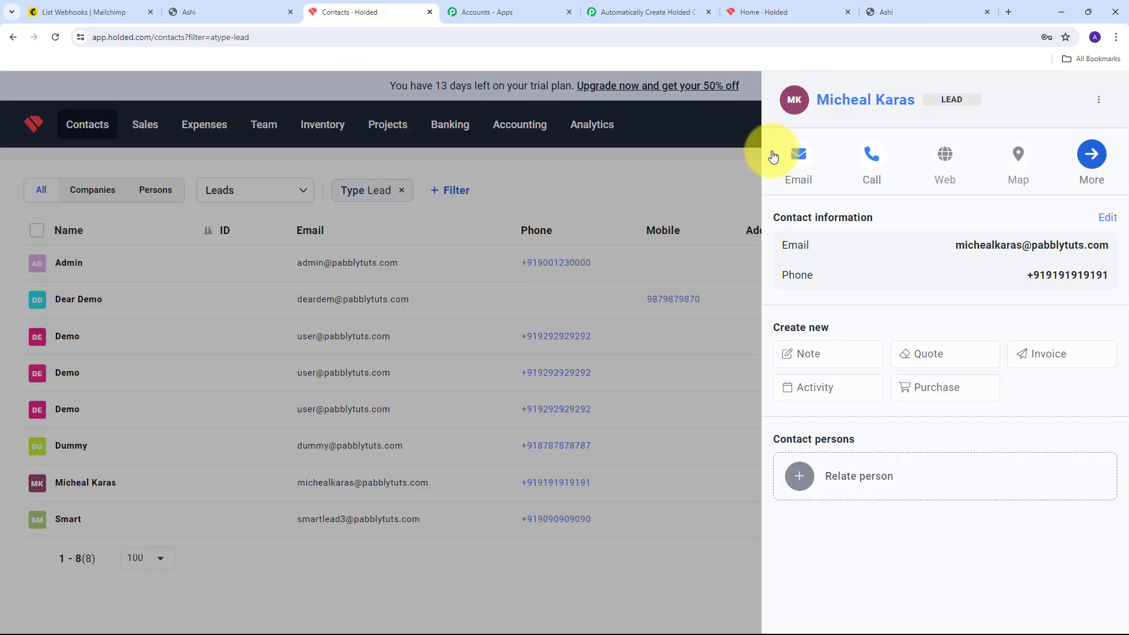
pyautogui.click(701, 132)
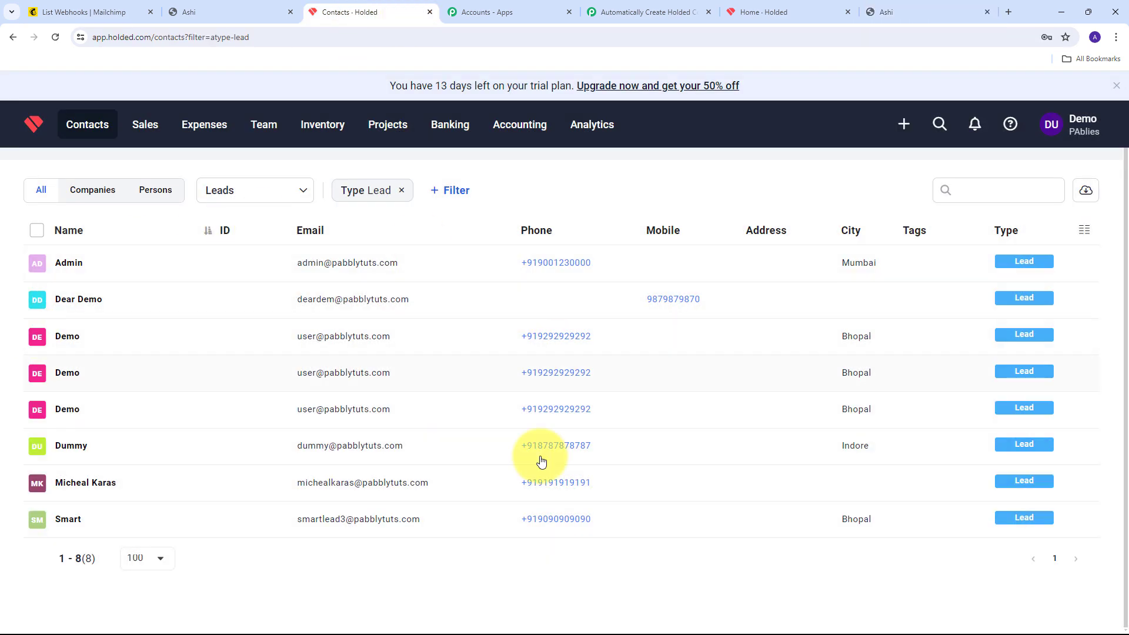
pyautogui.click(56, 39)
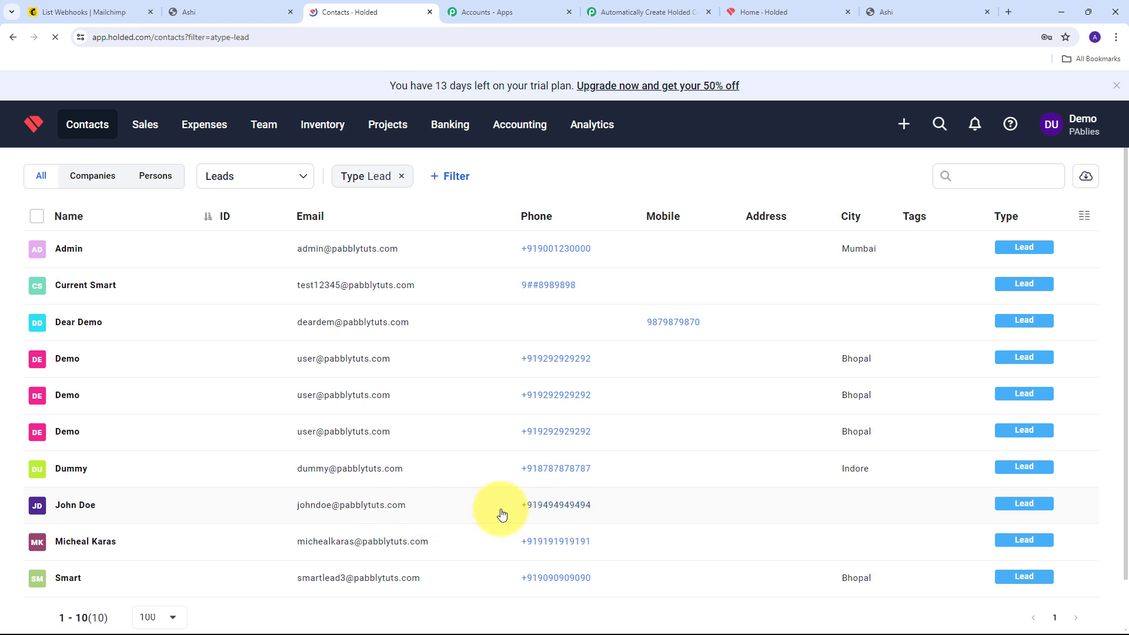
pyautogui.click(75, 505)
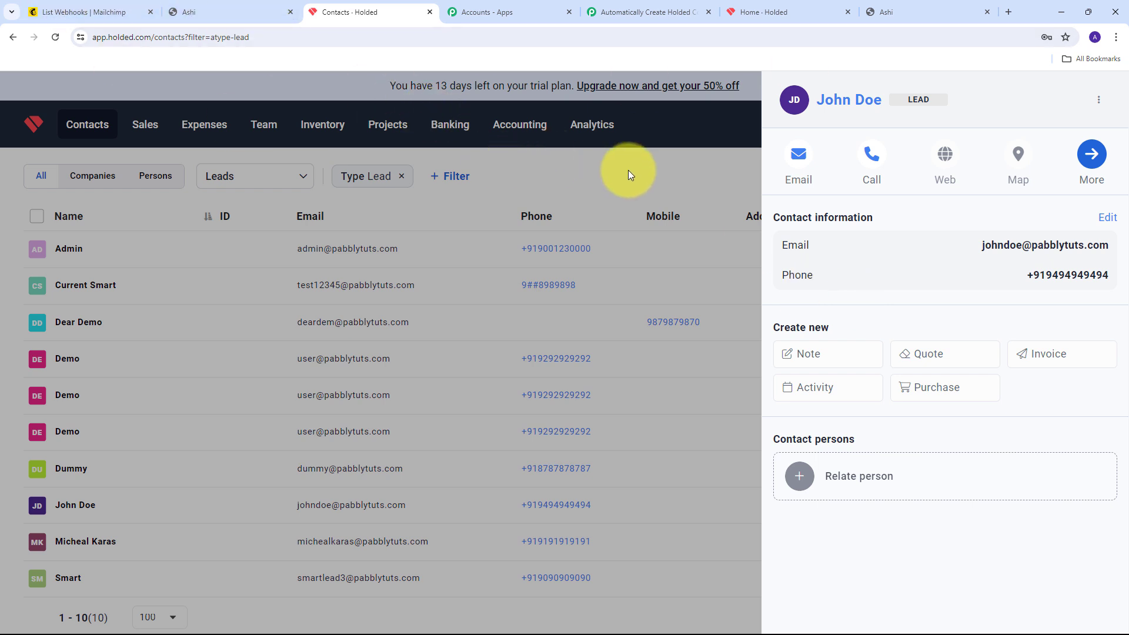
# Return to the Pabbly Connect workflow linking Mailchimp New Subscriber to Holded Create Contact
pyautogui.click(90, 5)
pyautogui.click(336, 7)
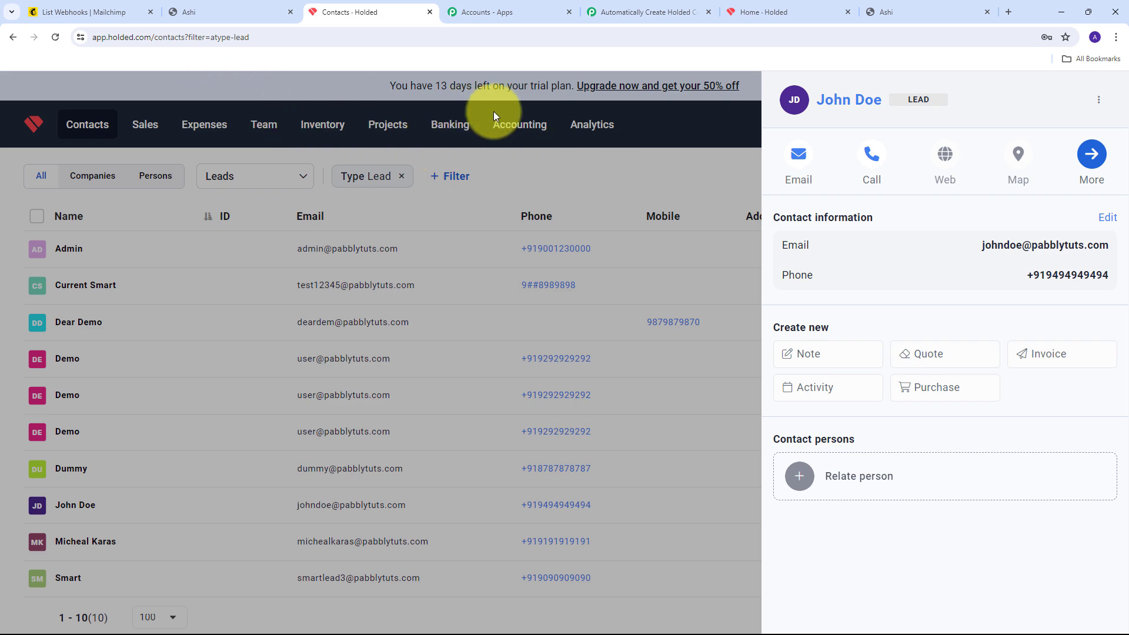
pyautogui.click(615, 22)
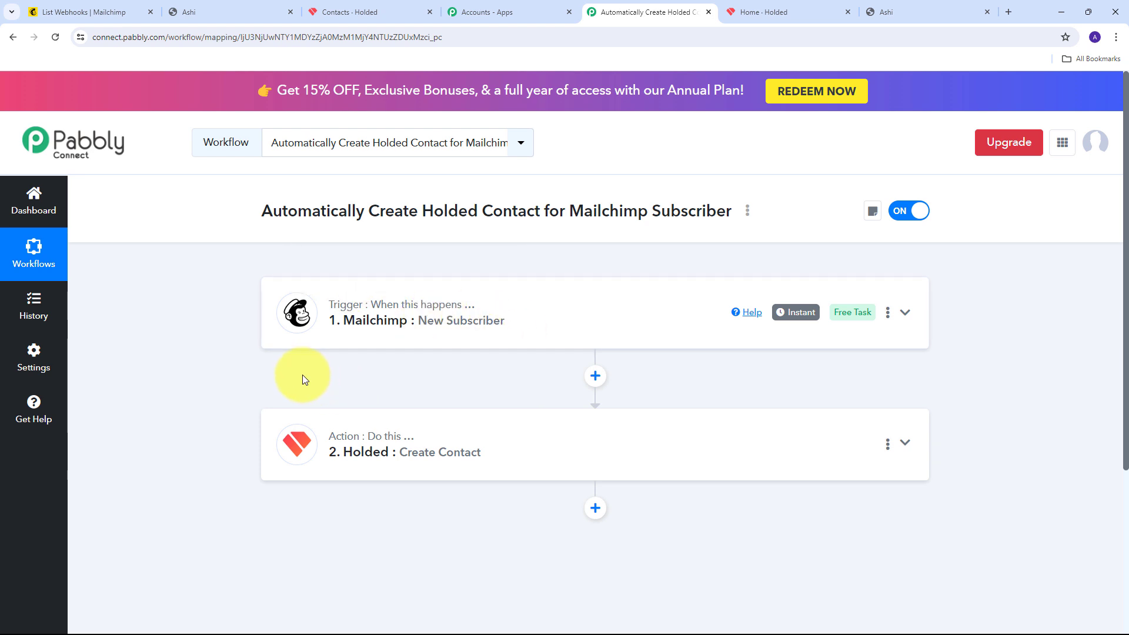
pyautogui.scroll(-1, 206, 349)
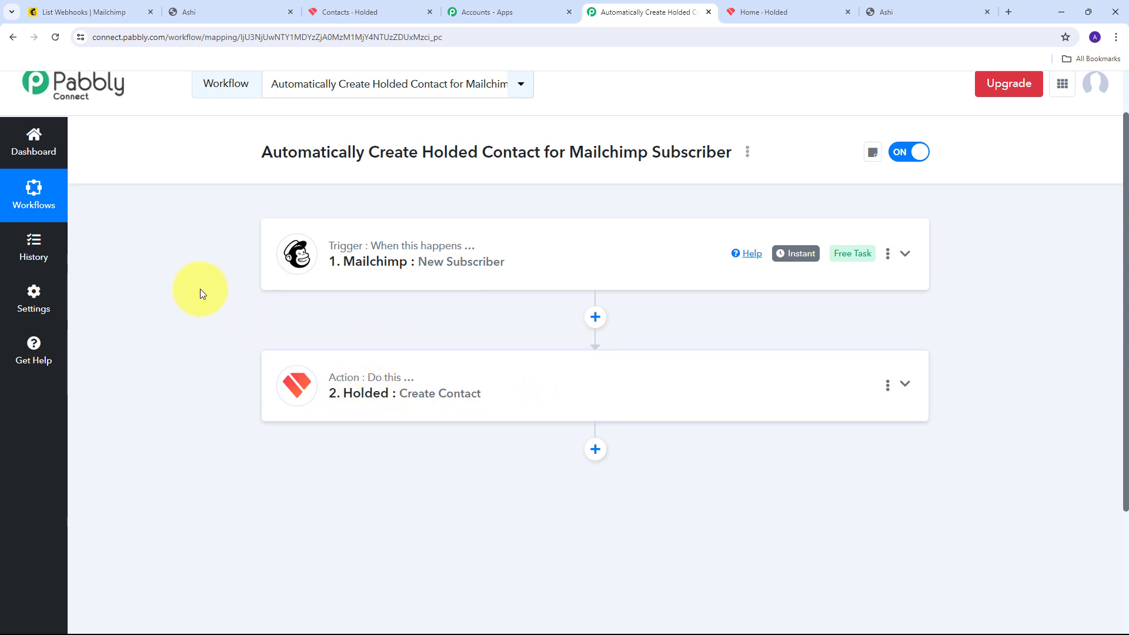
pyautogui.scroll(1, 206, 300)
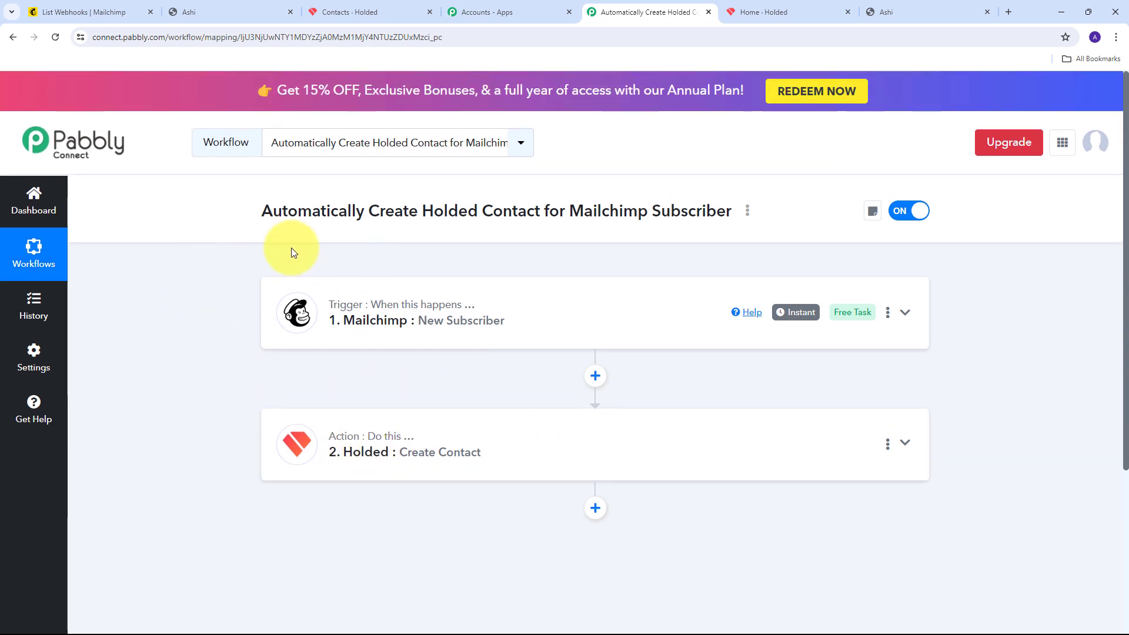